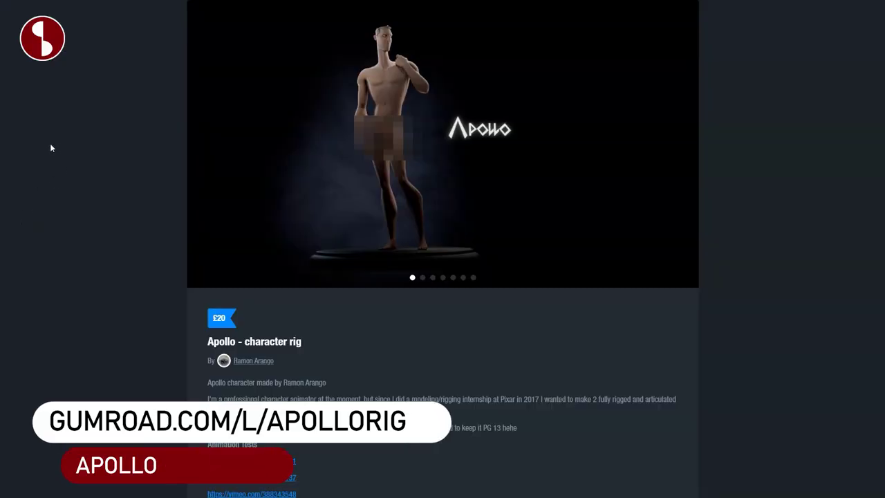
Browse the preview images on the Apollo rig and Artemis & Apollo bundle product pages
click(684, 144)
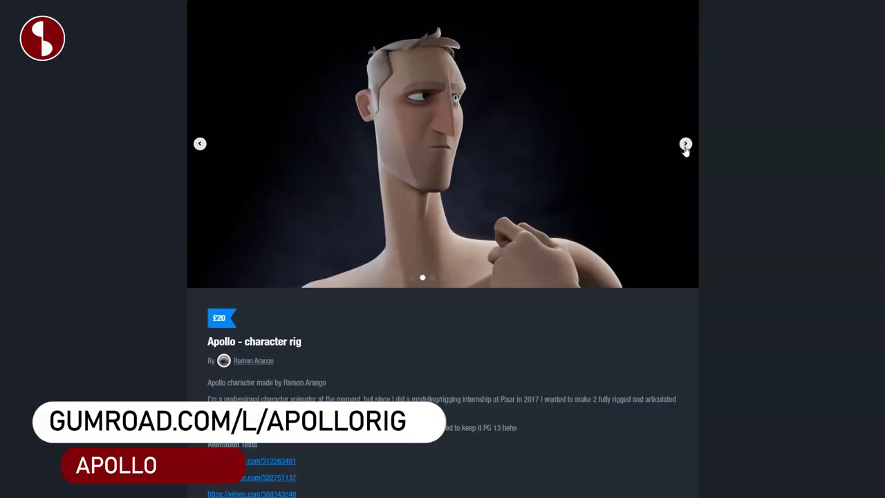
click(685, 145)
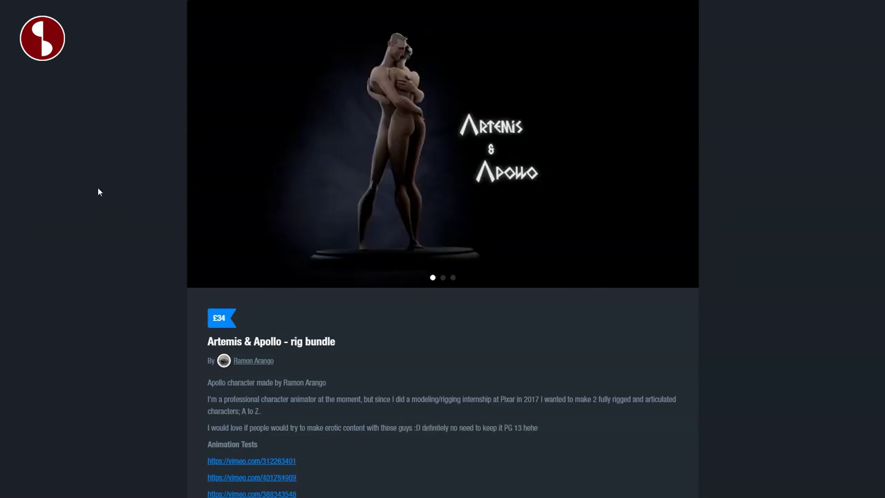
click(686, 144)
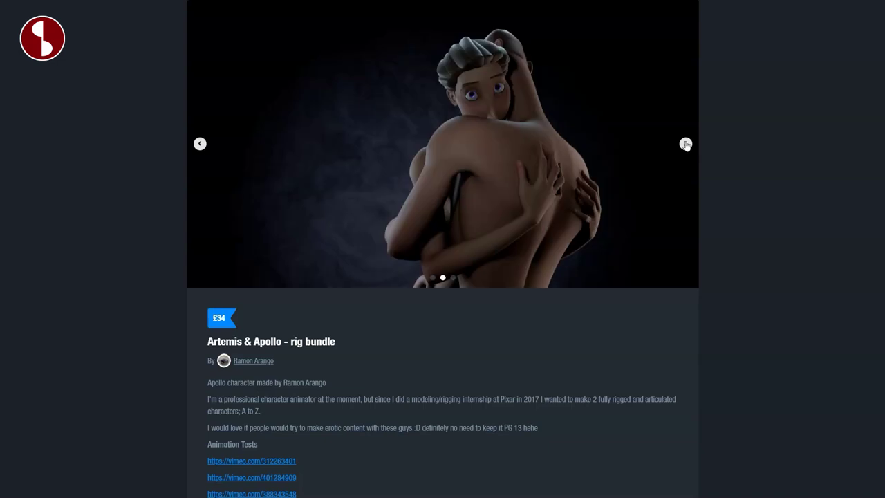
click(686, 144)
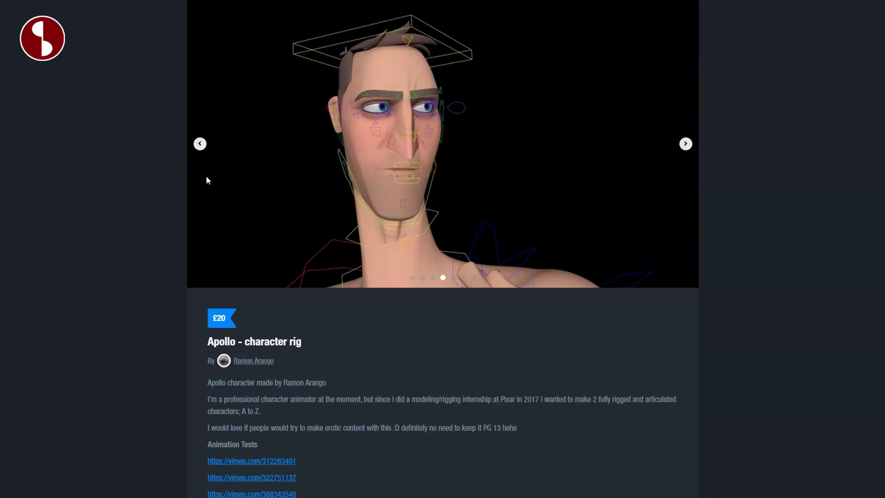
click(201, 147)
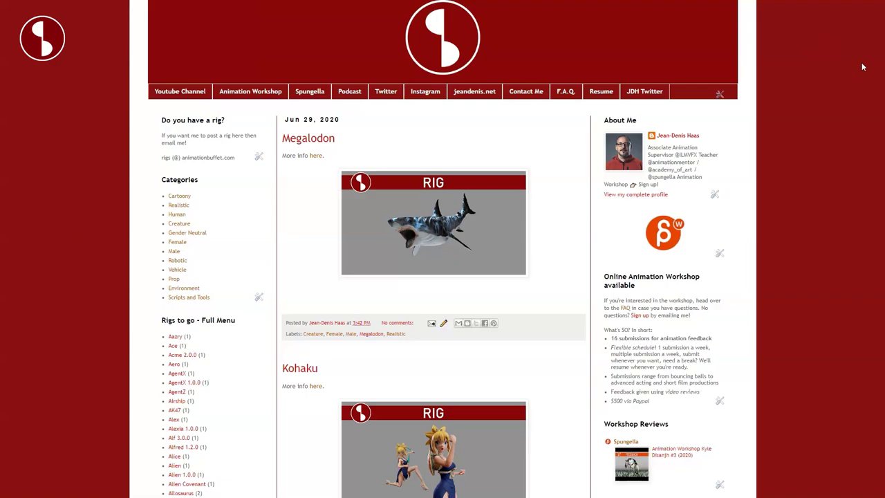
Look through the character rig posts and the rig list on the animation blog
scroll(434, 276, down, 20)
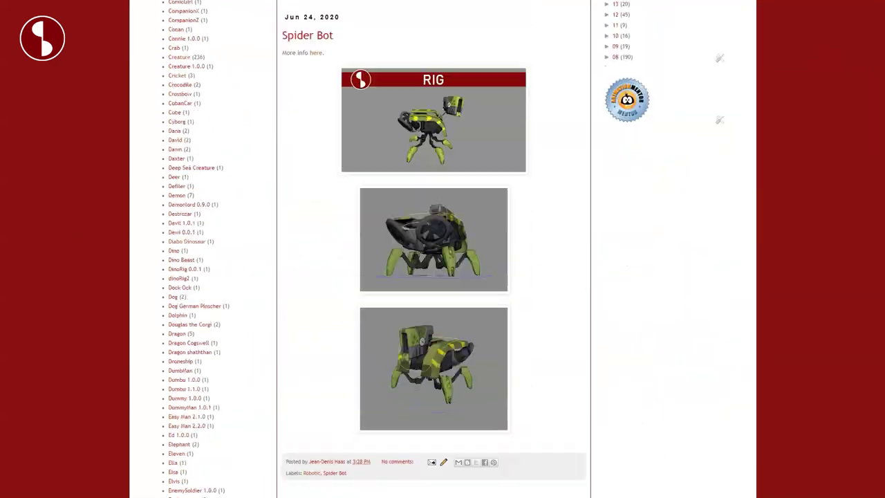
scroll(434, 277, down, 20)
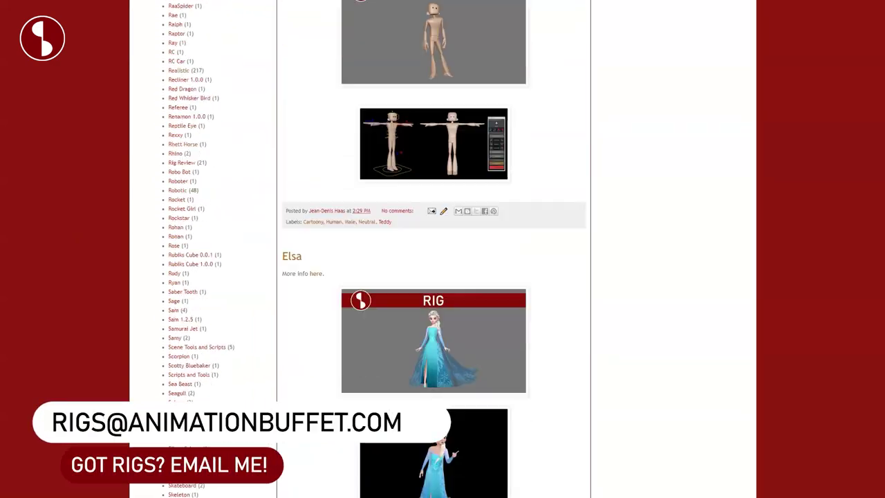
scroll(433, 276, down, 9)
scroll(433, 277, up, 20)
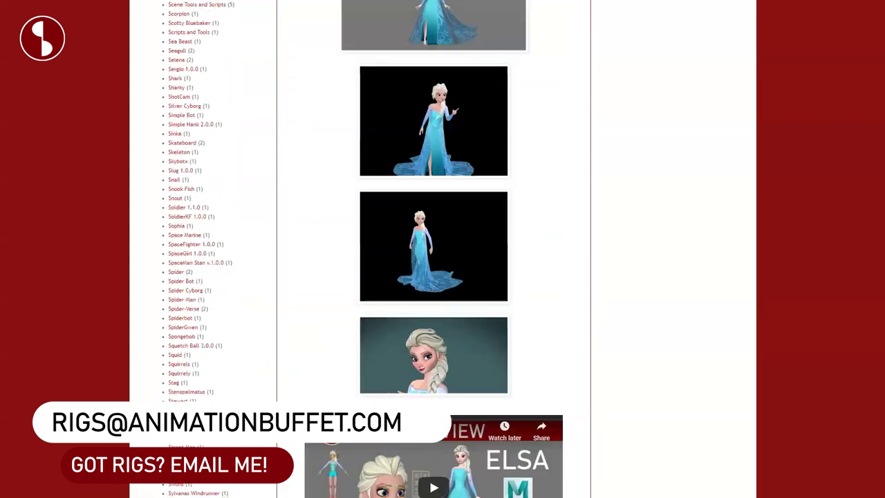
scroll(442, 276, up, 20)
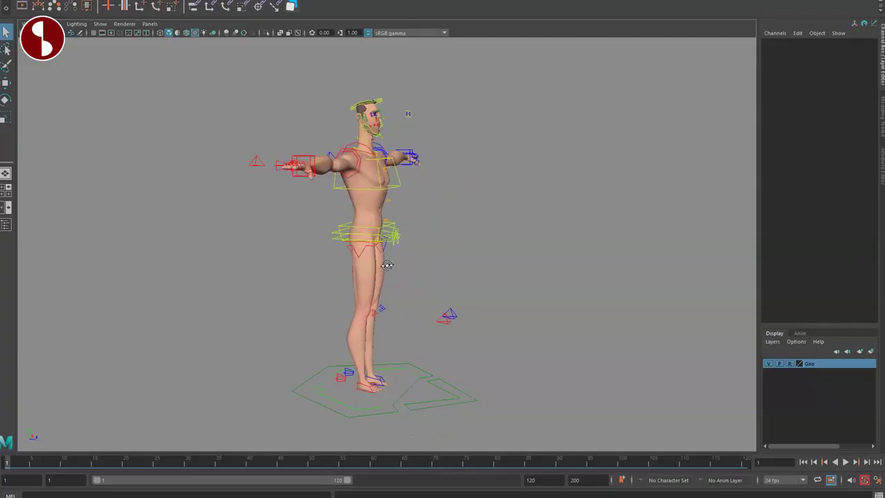
Switch to Maya, select the rig's crotch control and turn on its Jürgen attribute
alt+drag(414, 262, 282, 221)
alt+right_drag(282, 221, 515, 351)
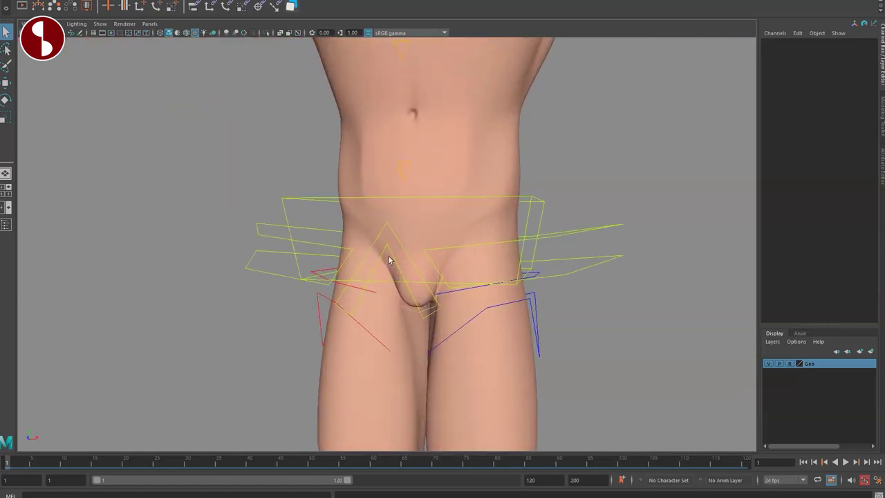
click(392, 282)
click(829, 131)
middle_drag(599, 243, 742, 251)
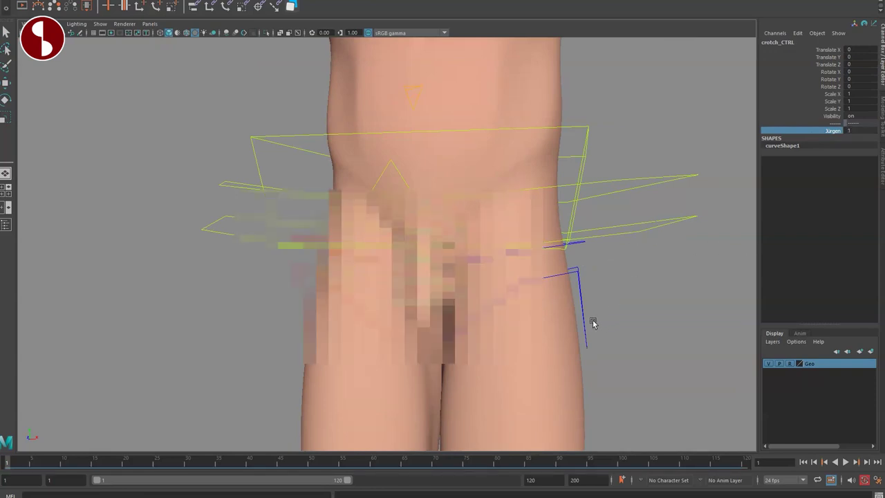
Examine the sub-controls enabled by the Jürgen attribute, including R_testicle_CTRL, and restore the attribute to 0
click(409, 276)
alt+drag(387, 276, 343, 278)
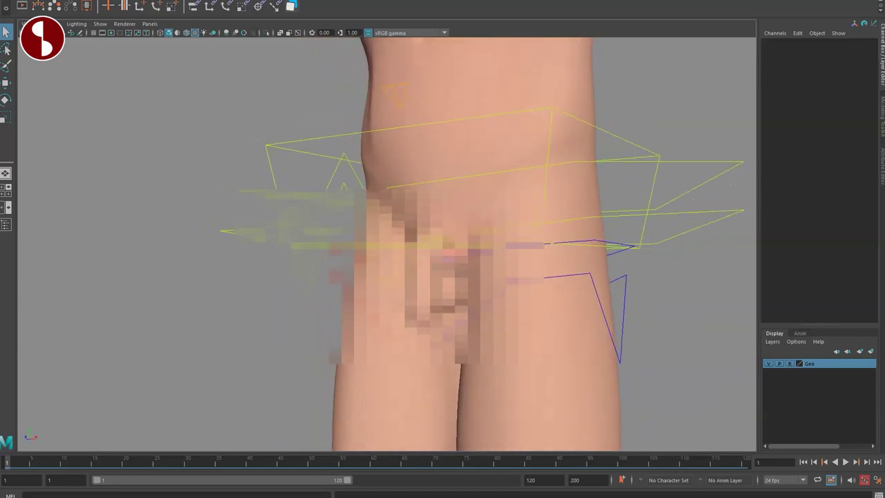
alt+drag(495, 277, 453, 277)
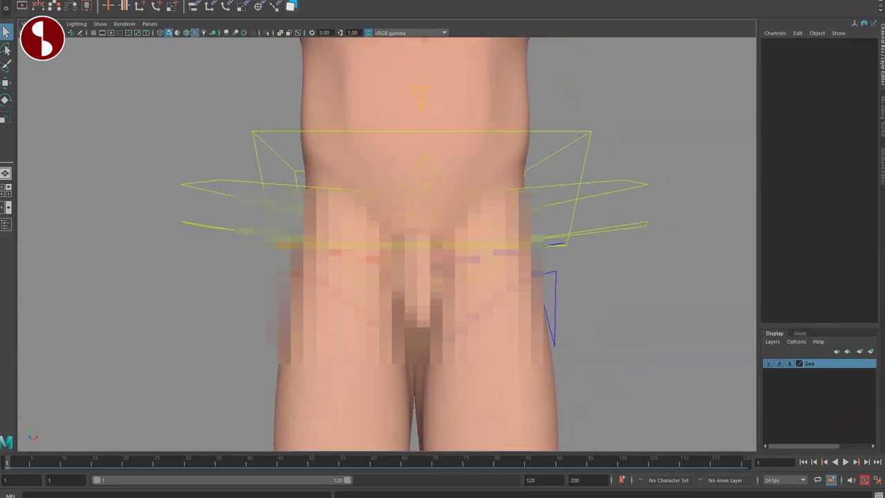
click(448, 329)
click(387, 320)
alt+drag(387, 319, 423, 316)
key(w)
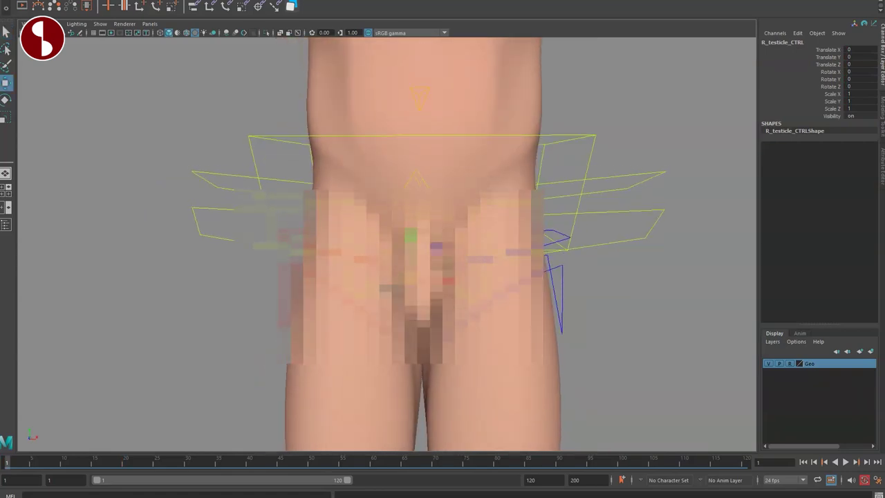
key(q)
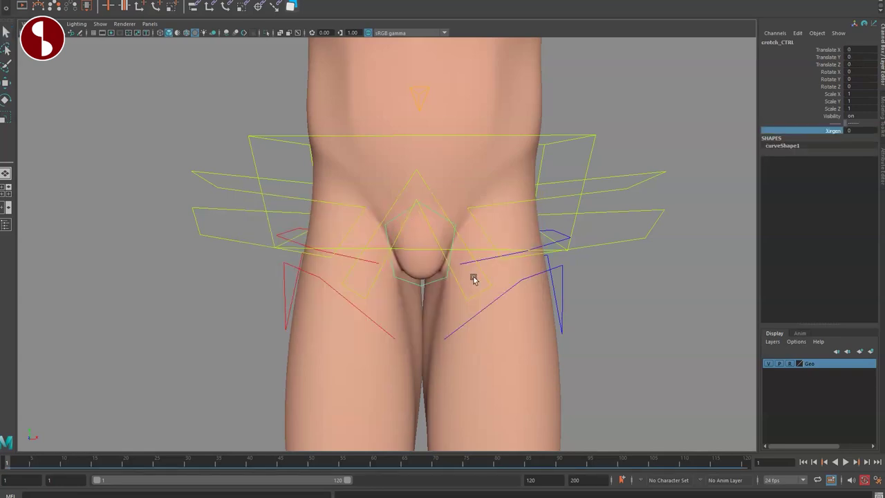
Examine the character's pelvis, legs and feet along with the surrounding leg and ground controls
alt+middle_drag(475, 279, 502, 257)
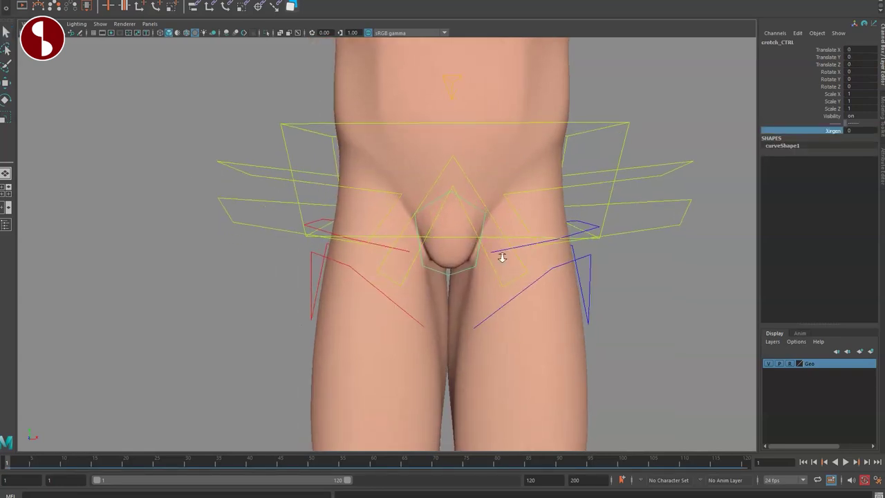
alt+right_drag(502, 257, 454, 257)
alt+middle_drag(533, 290, 568, 235)
alt+right_drag(568, 235, 543, 249)
alt+middle_drag(542, 249, 440, 318)
alt+right_drag(428, 297, 450, 283)
mouse_move(450, 282)
alt+mouse_down()
mouse_move(614, 270)
mouse_move(554, 267)
mouse_move(443, 294)
alt+mouse_up()
alt+middle_drag(462, 303, 477, 124)
alt+right_drag(477, 311, 347, 267)
alt+middle_drag(415, 367, 474, 140)
alt+middle_drag(486, 346, 431, 316)
alt+right_drag(431, 316, 477, 323)
alt+drag(477, 323, 512, 369)
alt+right_drag(512, 369, 384, 258)
alt+middle_drag(408, 332, 433, 301)
alt+drag(442, 306, 456, 263)
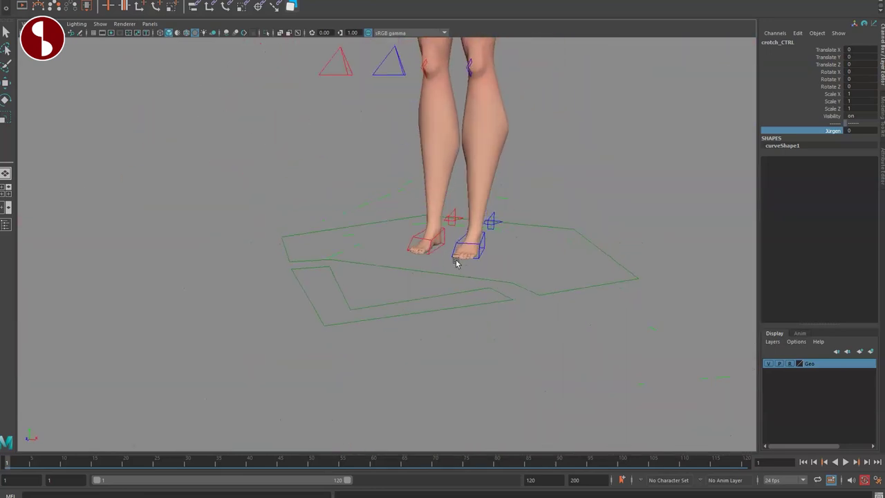
Select the global control, display the rig in wireframe and set Top Spine Ctrl to 1
click(486, 291)
alt+middle_drag(630, 139, 644, 295)
alt+right_drag(643, 295, 546, 228)
alt+middle_drag(578, 193, 590, 273)
alt+right_drag(591, 273, 567, 263)
alt+middle_drag(626, 214, 683, 178)
key(4)
click(813, 102)
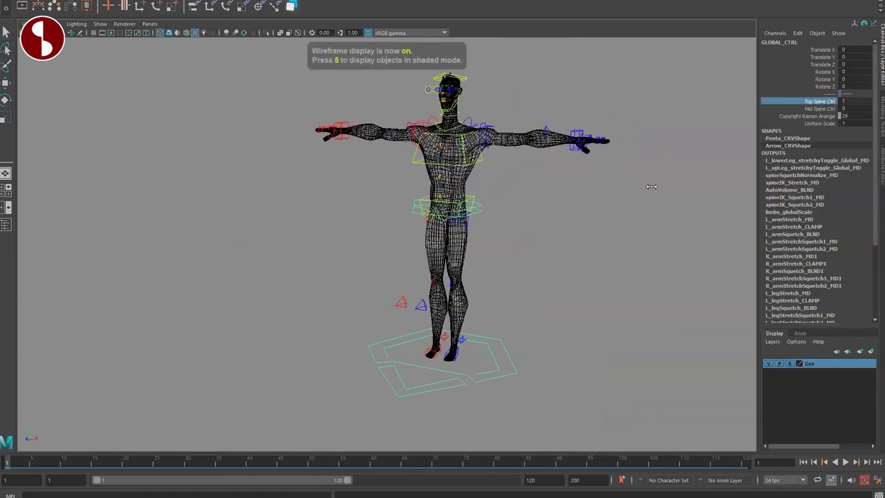
alt+drag(683, 198, 581, 198)
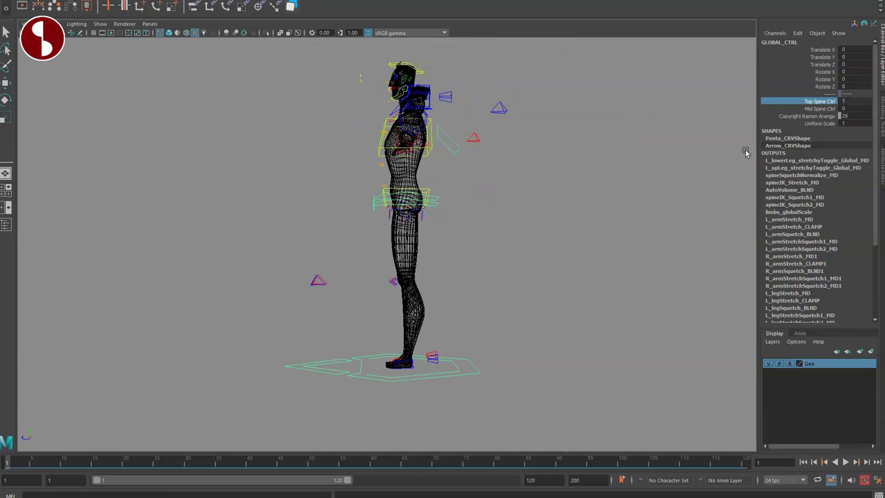
Set the global control's Mid Spine Ctrl to 1 and test its Uniform Scale attribute
click(815, 109)
middle_drag(737, 156, 755, 156)
click(820, 123)
middle_drag(624, 159, 609, 181)
alt+drag(443, 274, 518, 283)
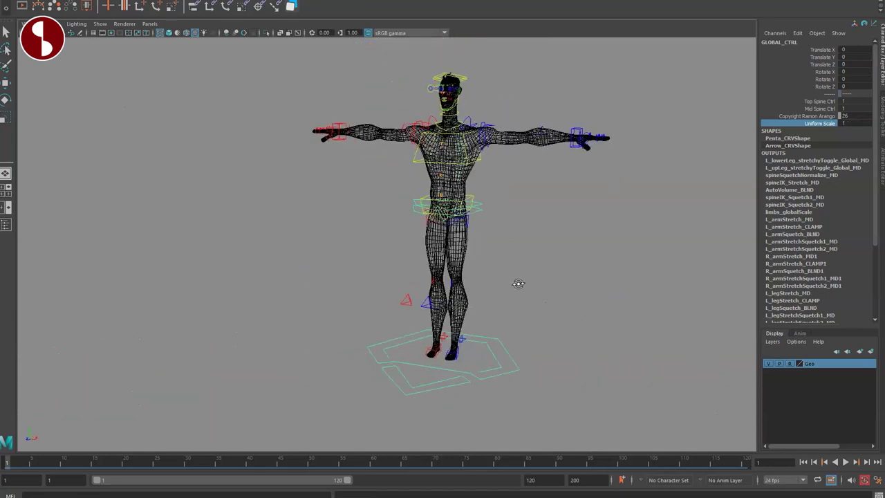
Try moving the global control in the wireframe side view, and undo the moves
alt+middle_drag(517, 282, 477, 211)
alt+right_drag(477, 211, 502, 314)
drag(528, 314, 543, 316)
key(w)
alt+middle_drag(429, 354, 440, 362)
alt+right_drag(501, 287, 476, 300)
alt+middle_drag(477, 300, 496, 338)
alt+drag(496, 337, 464, 484)
alt+drag(463, 405, 454, 405)
click(386, 335)
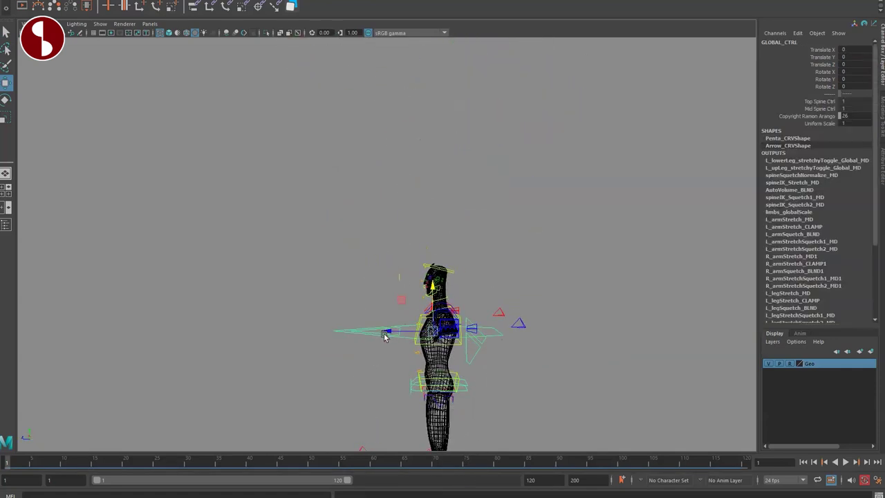
drag(427, 336, 446, 223)
key(e)
key(w)
drag(378, 175, 367, 192)
key(ctrl+z)
key(ctrl+z)
key(ctrl+z)
key(ctrl+z)
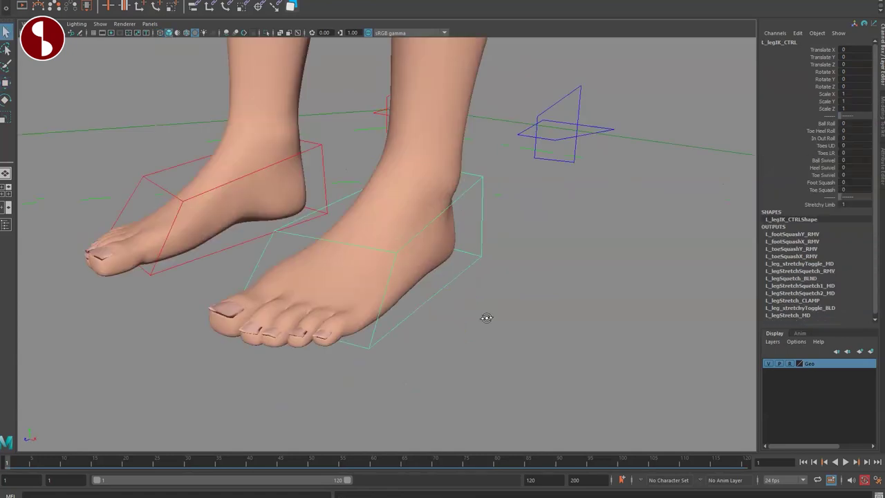
Try the left leg IK control's roll attributes, including Toe Heel Roll and In Out Roll, undoing each change
mouse_move(486, 316)
alt+mouse_down()
mouse_move(559, 322)
mouse_move(517, 289)
alt+mouse_up()
middle_drag(600, 198, 493, 223)
alt+drag(495, 224, 636, 304)
key(ctrl+z)
click(800, 130)
middle_drag(603, 235, 722, 246)
key(ctrl+z)
click(795, 138)
middle_drag(648, 189, 610, 262)
key(ctrl+z)
Try the left foot's Toes UD attribute, combine Ball Roll 45.8 with Toes LR about 17, and undo the changes
click(797, 145)
middle_drag(562, 207, 616, 198)
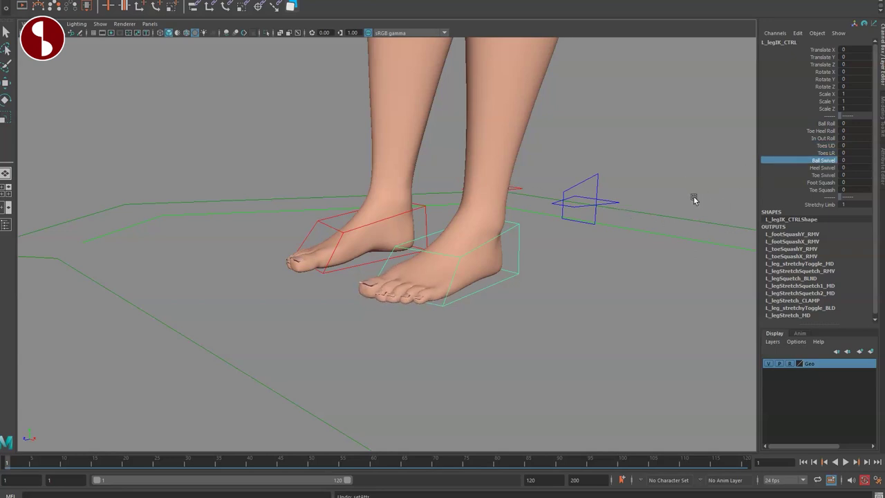
click(823, 123)
middle_drag(655, 198, 791, 152)
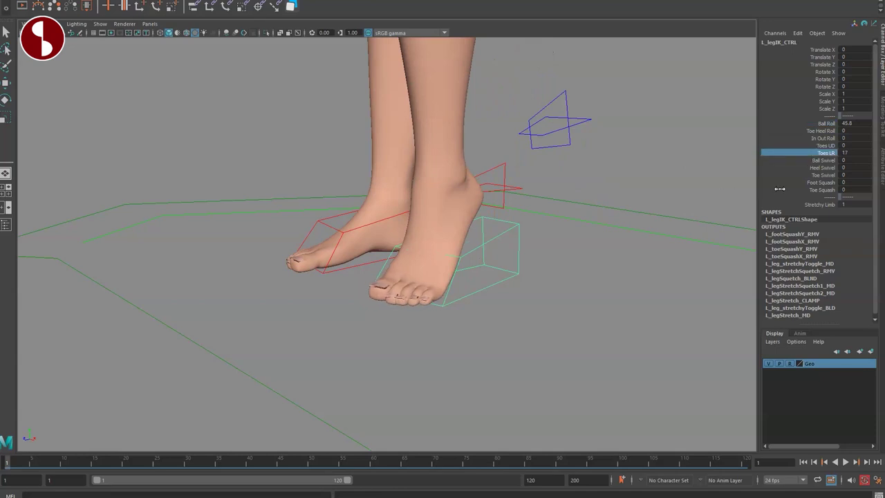
key(ctrl+z)
Reselect the left leg IK control and try its Ball Swivel and Heel Swivel attributes, undoing the changes
click(681, 238)
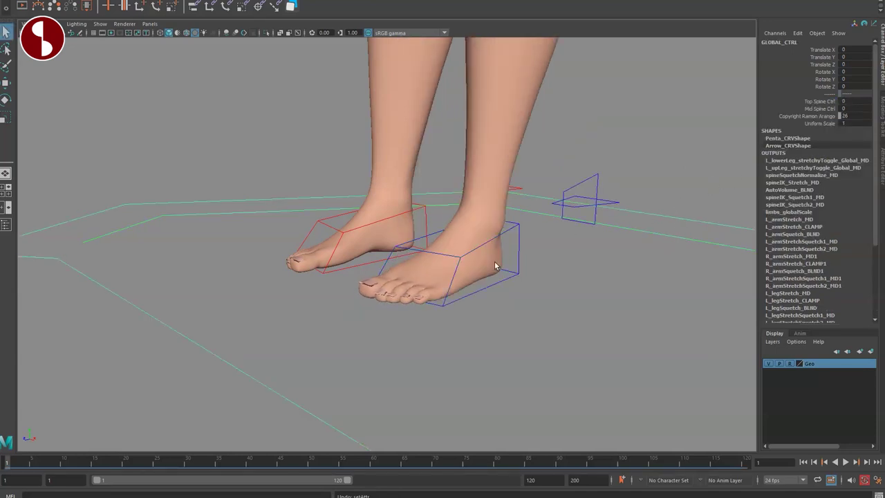
click(516, 263)
click(803, 161)
mouse_move(717, 196)
middle_down()
mouse_move(684, 197)
mouse_move(726, 194)
middle_up()
key(ctrl+z)
click(805, 169)
key(ctrl+z)
key(ctrl+y)
key(ctrl+y)
key(ctrl+z)
Try the left foot's Foot Squash and Toe Squash attributes, returning both to 0
click(802, 184)
middle_drag(679, 210, 582, 229)
click(797, 190)
middle_drag(692, 225, 601, 234)
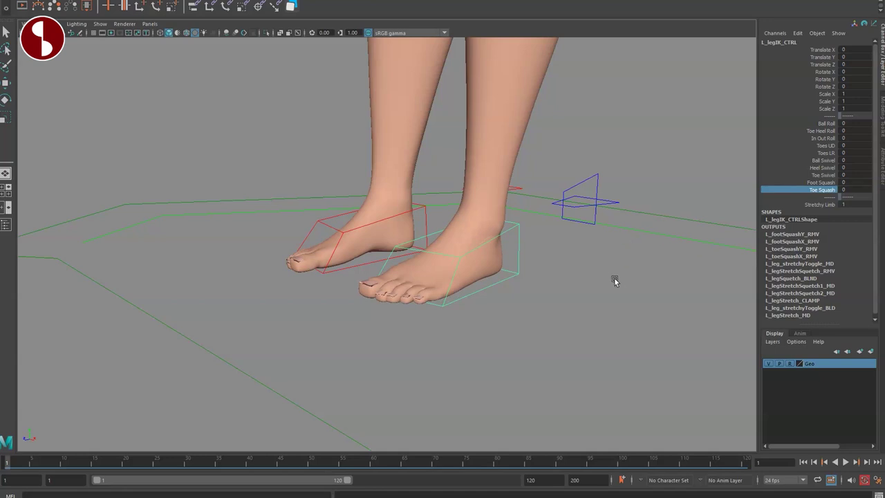
Move the left foot control away to stretch the leg, vary Stretchy Limb, and undo the changes
alt+right_drag(608, 214, 356, 194)
alt+drag(355, 193, 519, 309)
alt+right_drag(519, 308, 487, 296)
key(w)
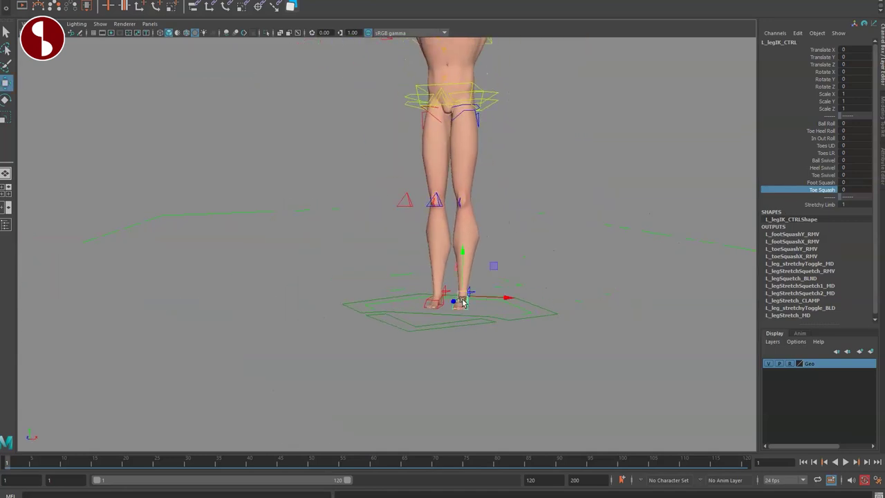
drag(461, 303, 583, 383)
alt+drag(563, 349, 559, 374)
click(802, 204)
middle_drag(653, 217, 504, 202)
key(ctrl+z)
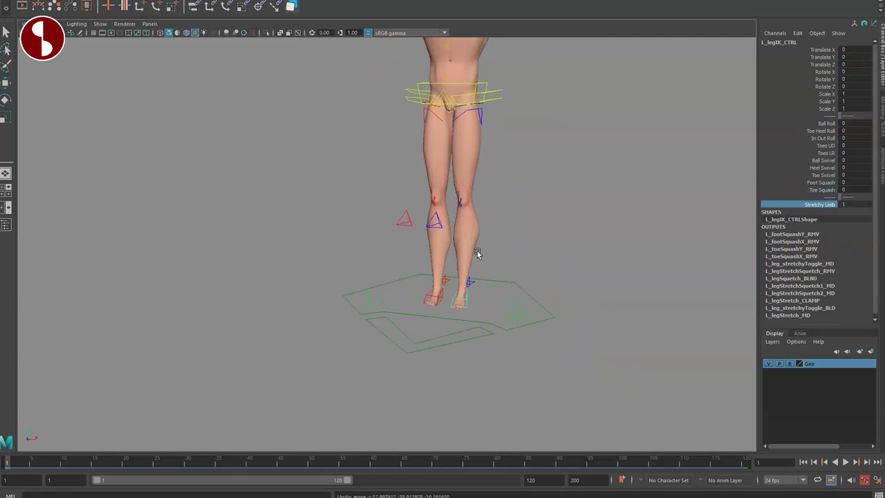
Select the left leg spacer control beside the ankle and set Bendies to 1
alt+drag(490, 300, 424, 258)
alt+right_drag(424, 259, 484, 269)
click(525, 221)
alt+drag(538, 271, 516, 269)
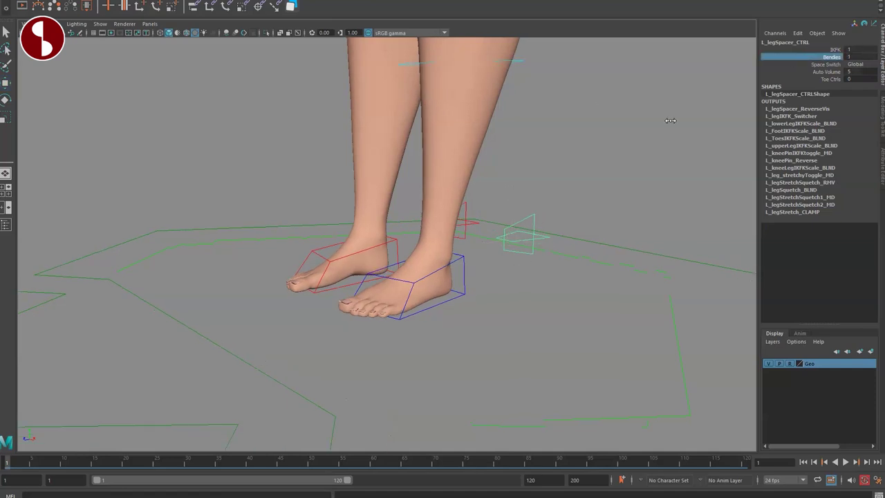
alt+right_drag(608, 138, 477, 159)
alt+middle_drag(477, 159, 491, 232)
alt+drag(491, 232, 539, 260)
alt+right_drag(539, 259, 470, 267)
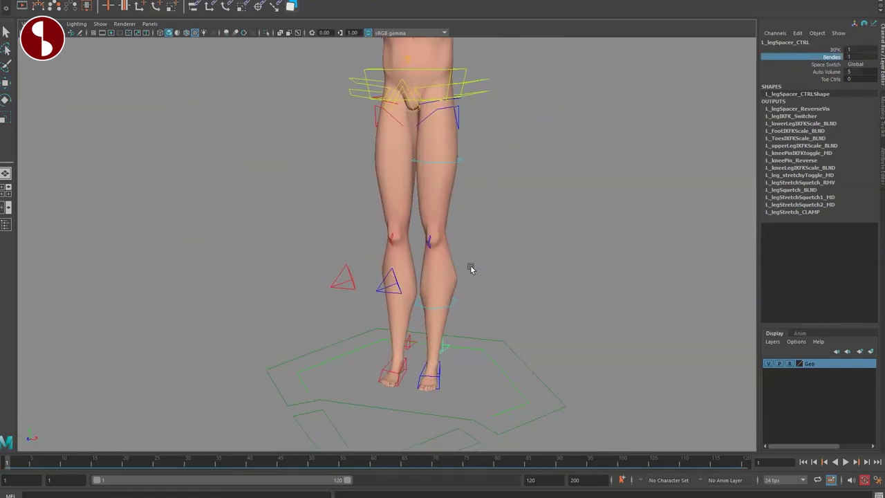
Try moving the bend controls on the left thigh and lower leg, undoing each move
click(468, 158)
key(w)
mouse_move(431, 163)
mouse_down()
mouse_move(417, 173)
mouse_move(433, 166)
mouse_up()
key(ctrl+z)
click(456, 306)
click(422, 310)
drag(423, 310, 450, 283)
key(ctrl+z)
key(ctrl+z)
key(ctrl+z)
Stretch the left leg by moving its foot control far out to the side
click(443, 350)
key(f)
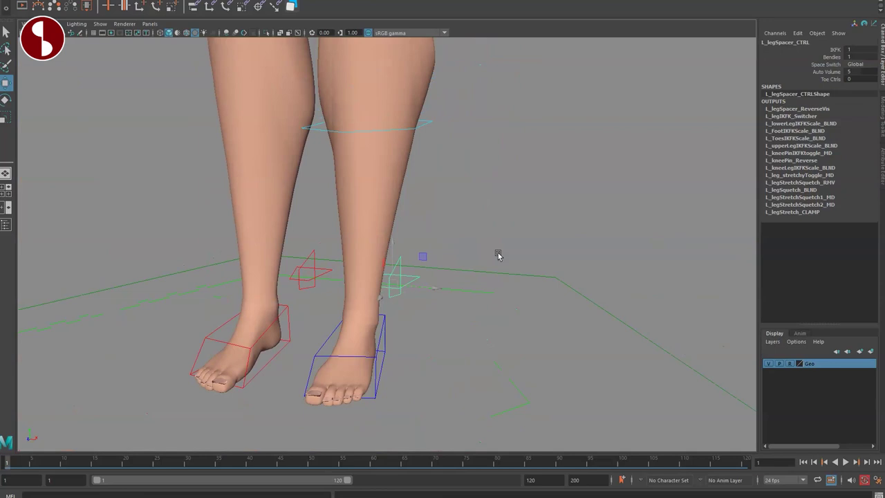
alt+drag(432, 245, 461, 270)
scroll(462, 269, down, 4)
alt+middle_drag(460, 270, 491, 235)
alt+drag(491, 235, 536, 289)
scroll(533, 271, down, 5)
key(q)
alt+drag(439, 318, 627, 310)
click(430, 286)
key(w)
click(438, 284)
key(q)
Select the stretched leg's spacer control, try Auto Volume values up to 10, and undo the changes
click(614, 259)
click(614, 304)
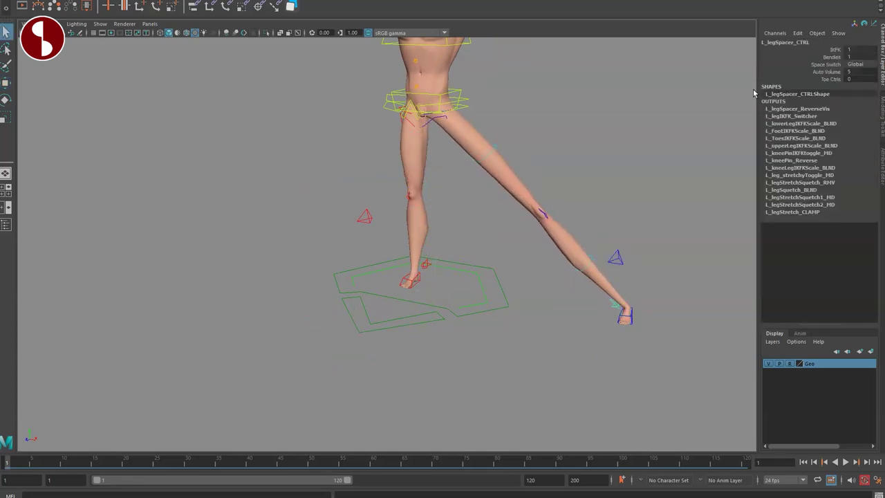
middle_drag(680, 117, 578, 116)
key(ctrl+z)
key(ctrl+z)
key(ctrl+z)
key(ctrl+z)
key(ctrl+z)
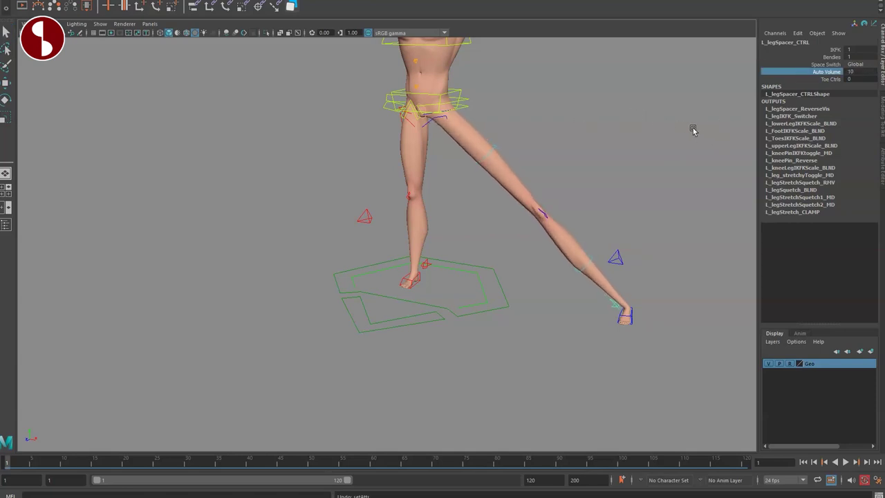
Set Toe Ctrls to 1 on the left leg spacer control
alt+right_drag(447, 305, 401, 351)
alt+drag(401, 351, 445, 306)
alt+middle_drag(445, 306, 482, 259)
click(515, 261)
click(816, 79)
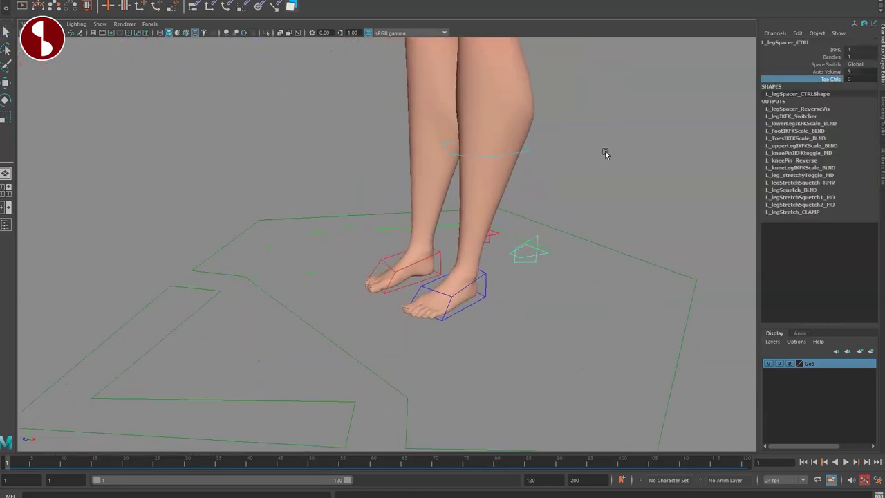
alt+middle_drag(441, 318, 507, 257)
alt+right_drag(507, 257, 602, 286)
alt+middle_drag(603, 286, 421, 348)
alt+right_drag(421, 348, 431, 323)
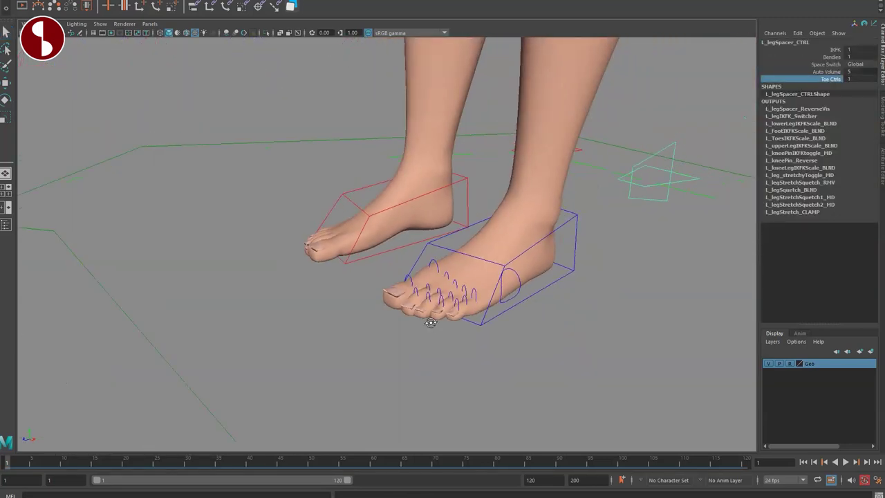
Compare the attributes of the left leg's spacer and foot controls and examine the toe controls on the left foot
alt+drag(431, 322, 542, 301)
alt+middle_drag(542, 301, 528, 298)
scroll(512, 276, down, 2)
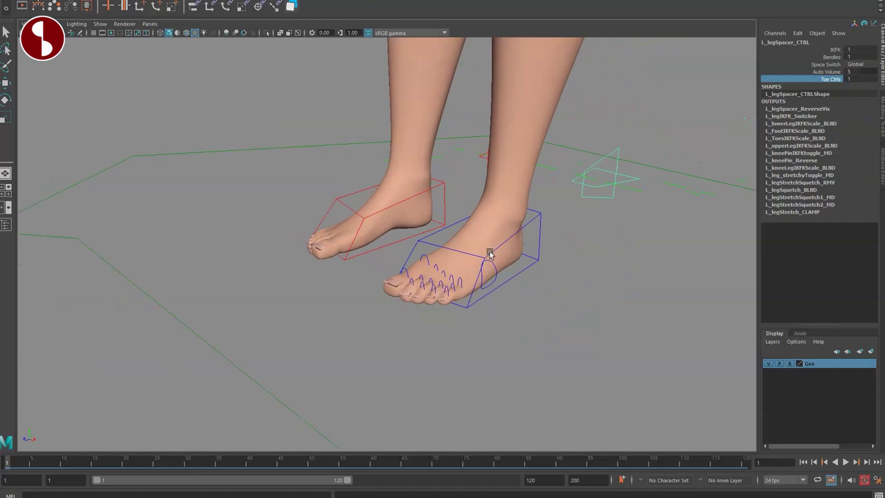
click(798, 73)
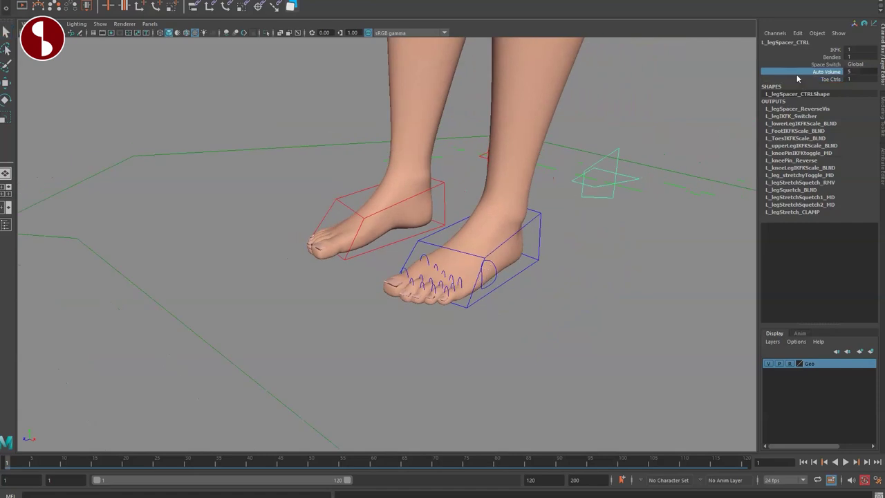
click(531, 233)
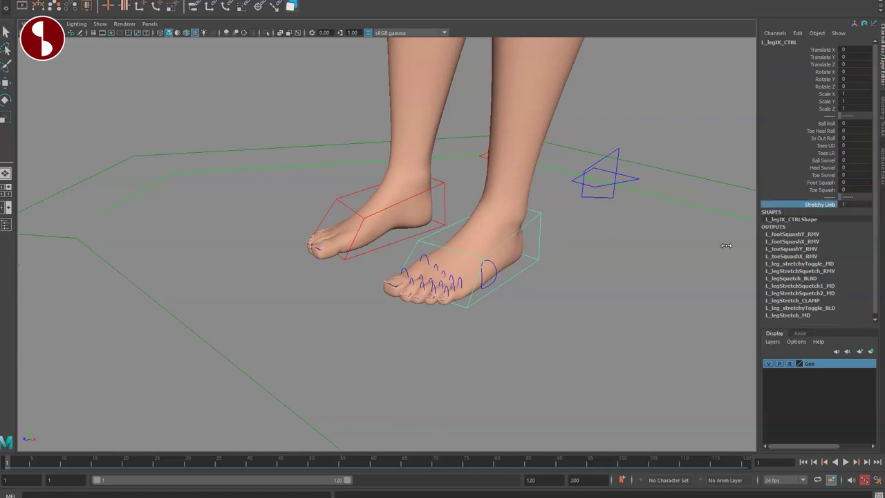
click(586, 198)
click(809, 80)
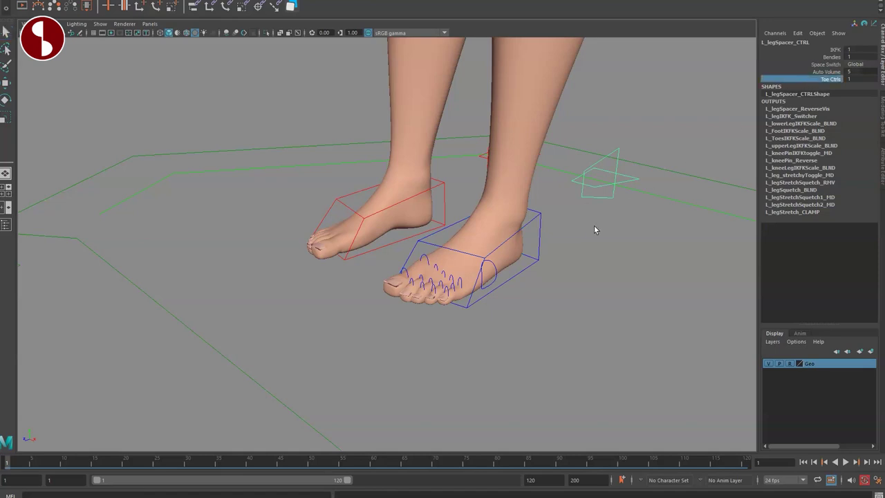
click(544, 256)
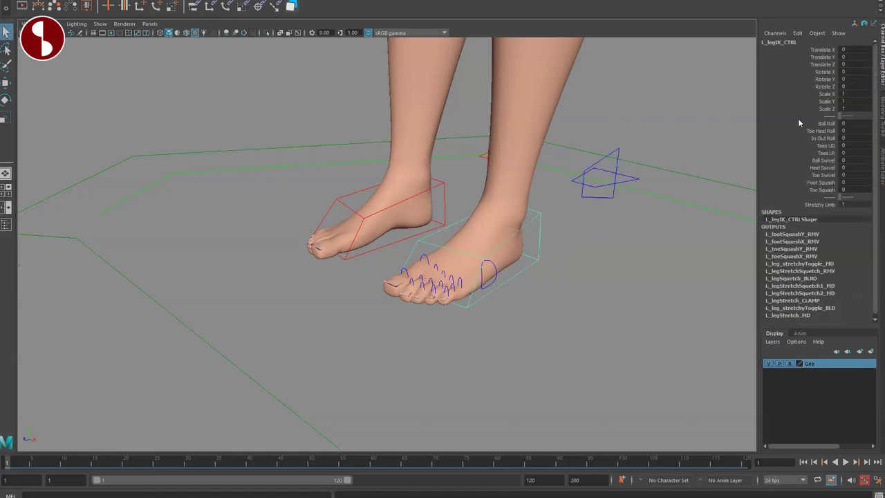
click(584, 191)
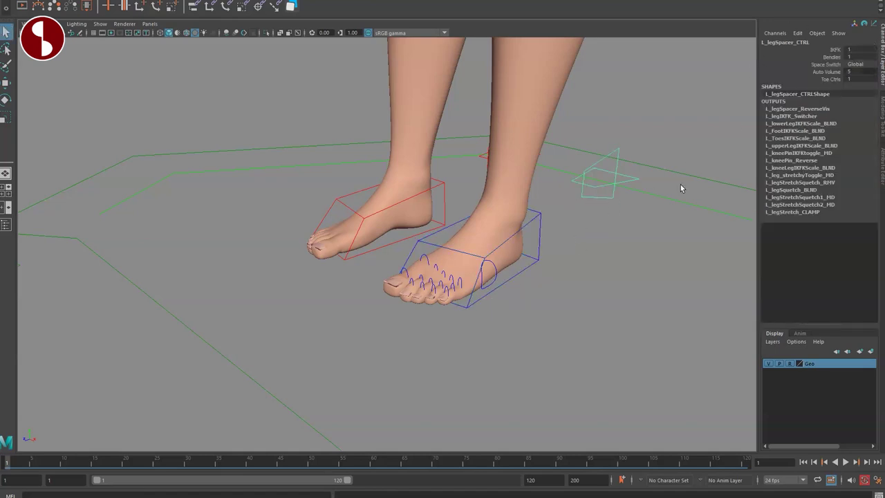
click(802, 79)
scroll(478, 314, up, 4)
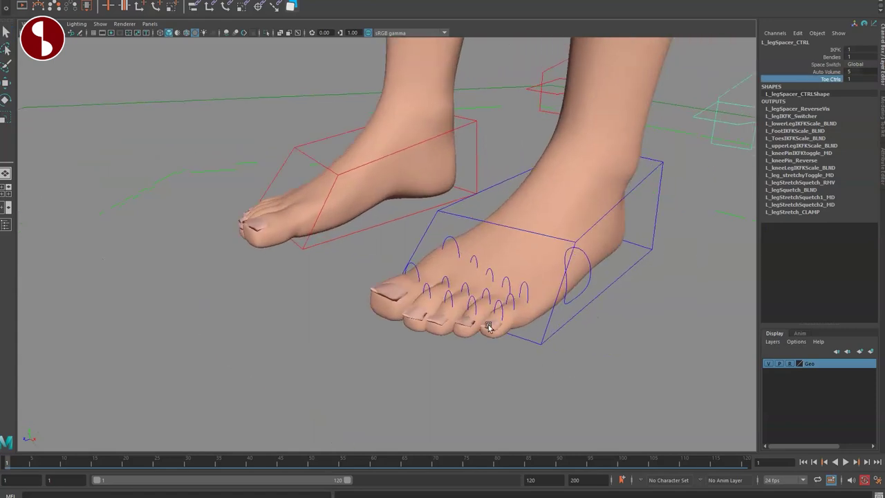
scroll(489, 319, up, 2)
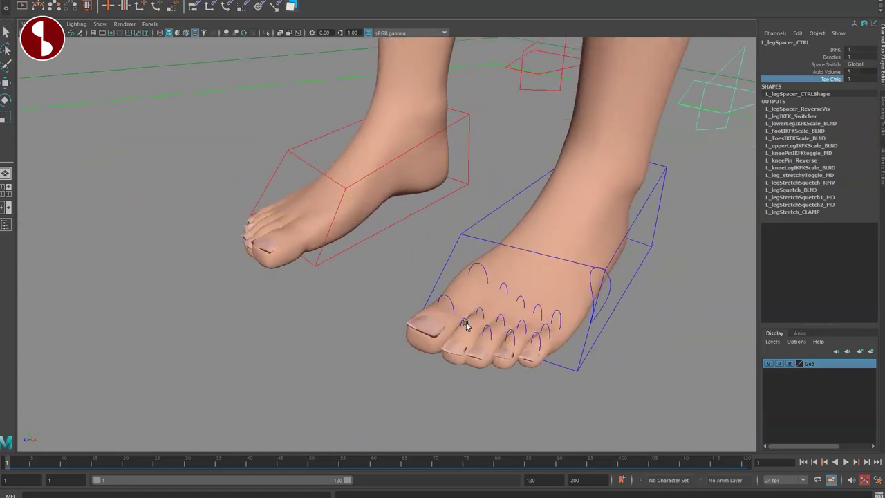
Try rotating and moving a joint control on the left foot's second toe, undoing each change
click(466, 325)
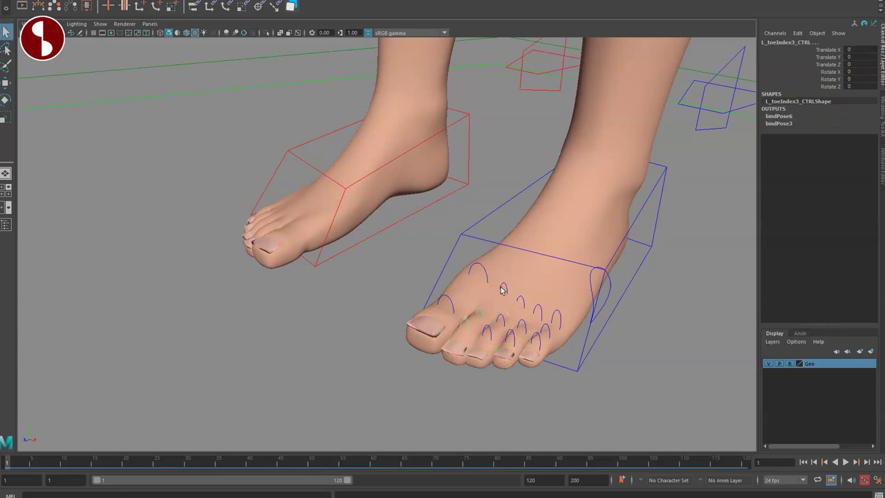
key(e)
drag(477, 293, 452, 362)
key(ctrl+z)
key(r)
key(w)
key(ctrl+z)
key(q)
Try rotating the left foot's toe master control to bend all the toes, and undo the rotation
click(616, 294)
key(e)
drag(593, 256, 621, 248)
drag(600, 299, 647, 256)
key(ctrl+z)
key(q)
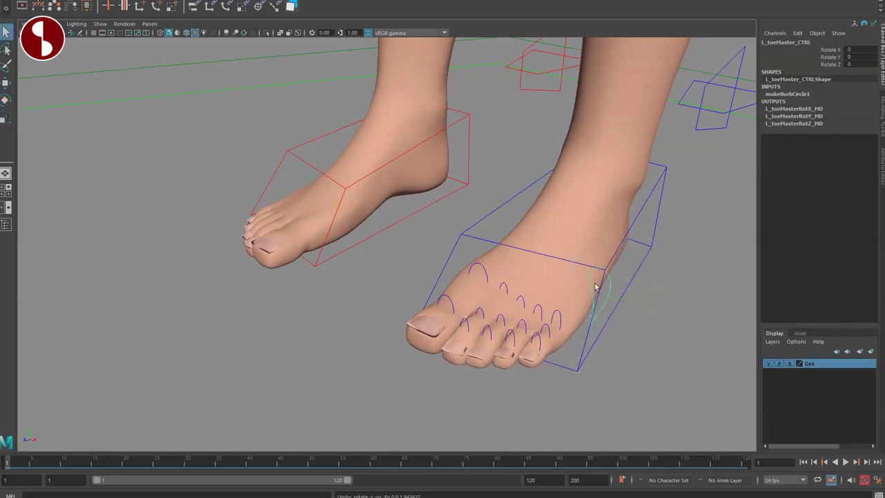
Try scaling the left foot control and undo the change
click(659, 263)
alt+right_drag(659, 263, 546, 311)
click(506, 267)
key(r)
drag(521, 242, 624, 275)
key(ctrl+z)
key(q)
Try lifting and turning the left foot's IK control to bend the knee, and undo the changes
drag(510, 386, 488, 357)
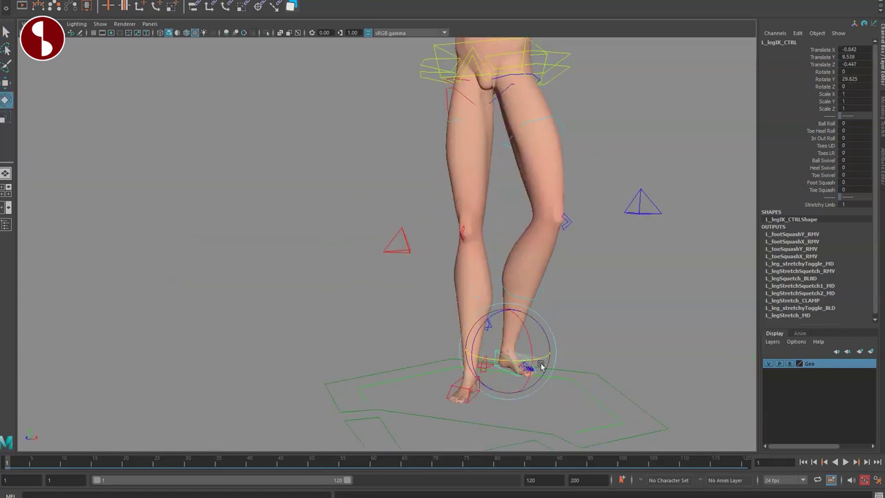
key(ctrl+z)
key(ctrl+z)
key(ctrl+z)
key(ctrl+z)
key(q)
Try moving the left leg's pole vector control and undo the move
drag(453, 249, 486, 253)
key(ctrl+z)
alt+drag(543, 280, 496, 282)
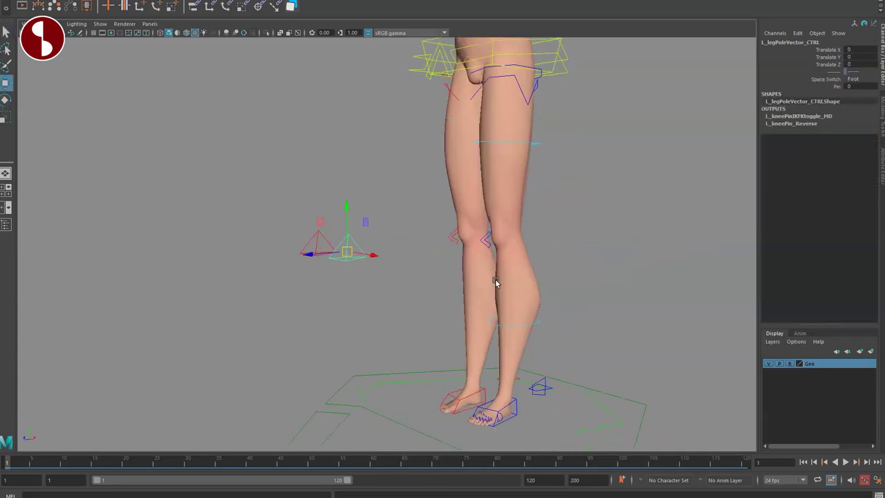
Examine the Pin attribute and the Space Switch options of the left leg's pole vector control
middle_drag(611, 158, 578, 201)
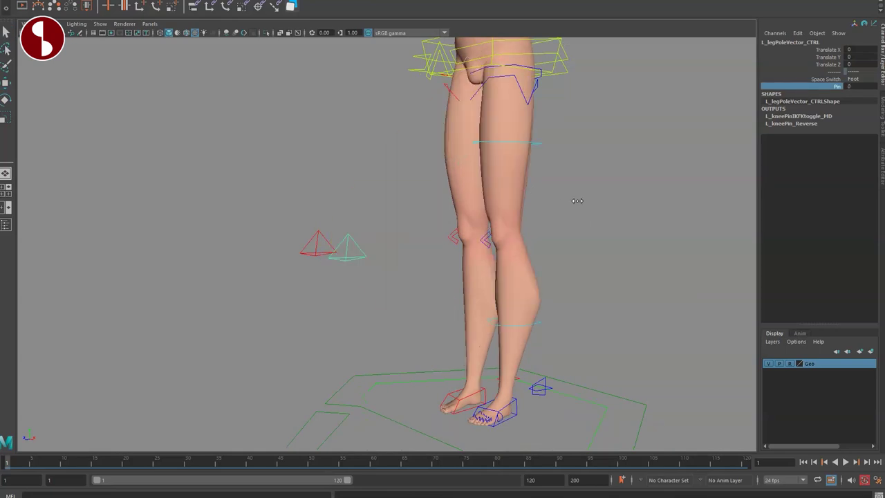
alt+middle_drag(478, 238, 521, 211)
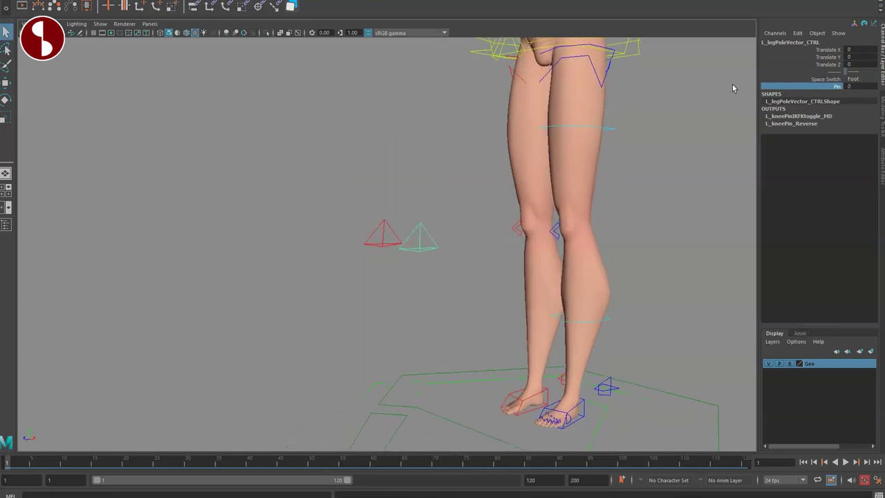
click(825, 80)
click(860, 80)
click(701, 168)
Try moving the left upper leg's FK control at the hip, and undo the move
alt+drag(573, 215, 529, 249)
alt+middle_drag(537, 223, 497, 301)
click(531, 245)
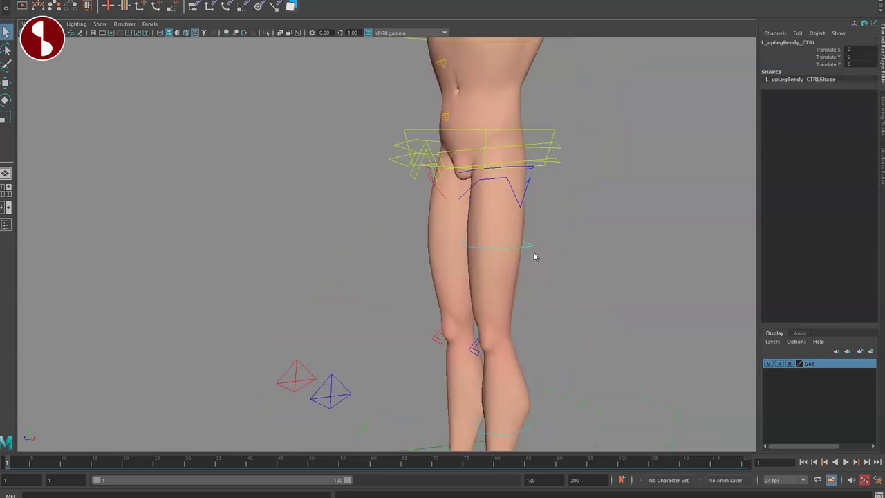
alt+drag(522, 200, 549, 243)
click(491, 187)
key(w)
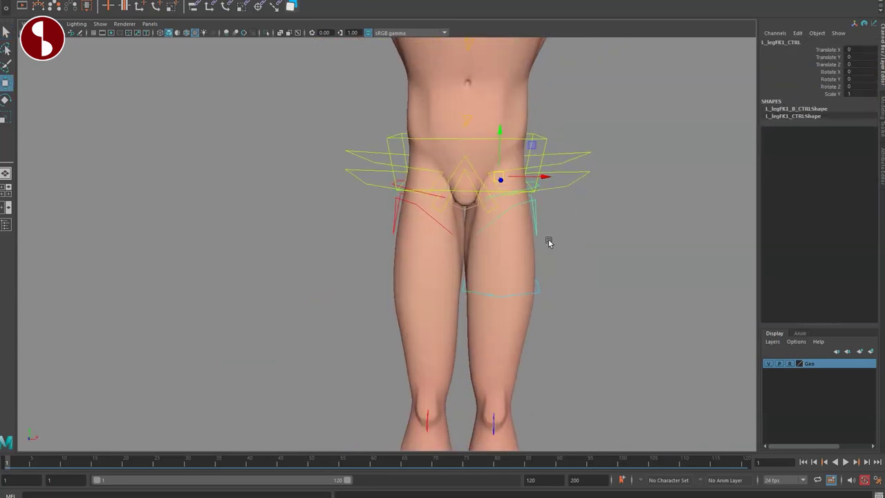
drag(497, 179, 535, 226)
key(ctrl+z)
key(ctrl+z)
Try moving the main body control at the waist with the whole character in view, and undo the move
alt+drag(489, 251, 449, 247)
alt+drag(366, 230, 426, 237)
click(344, 228)
alt+right_drag(427, 236, 412, 185)
alt+right_drag(611, 163, 419, 233)
drag(414, 221, 571, 194)
key(ctrl+z)
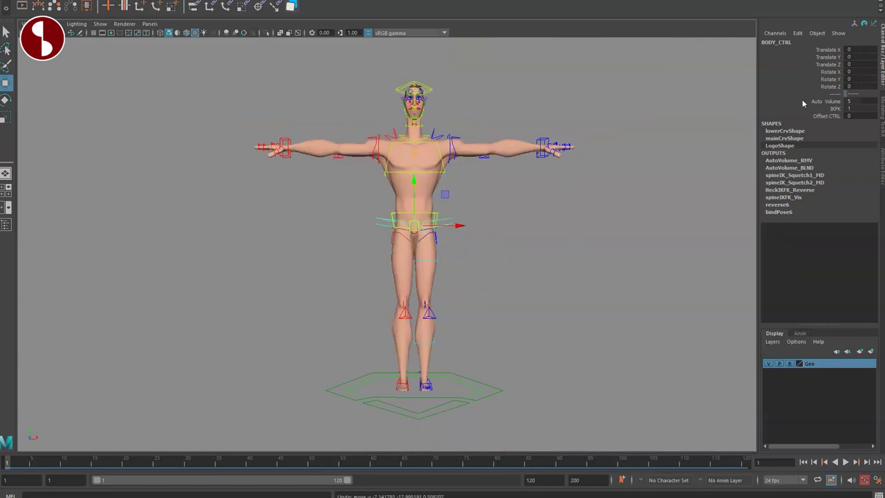
Try the body control's Offset CTRL attribute and switch to wireframe display and back to textured shading
click(818, 117)
middle_drag(625, 145, 748, 172)
alt+drag(587, 222, 532, 265)
key(4)
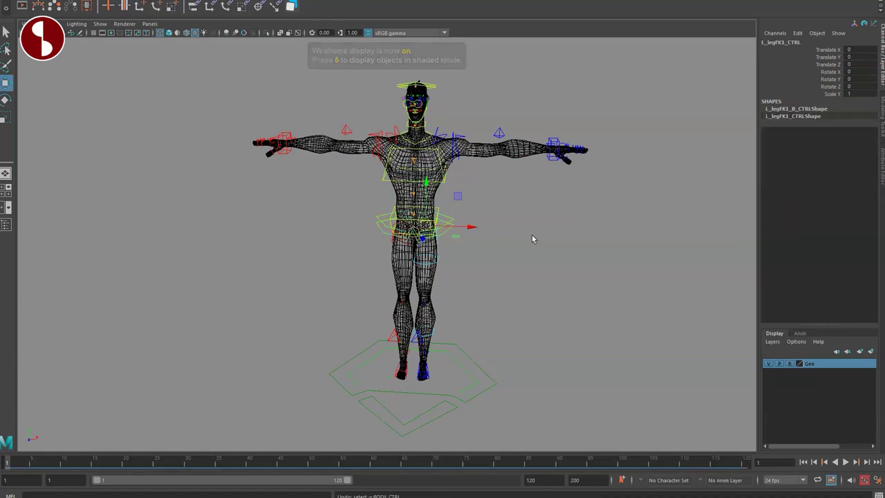
key(6)
Reselect the body control and set its IKFK attribute to 0
scroll(574, 340, up, 3)
scroll(575, 336, down, 3)
click(539, 270)
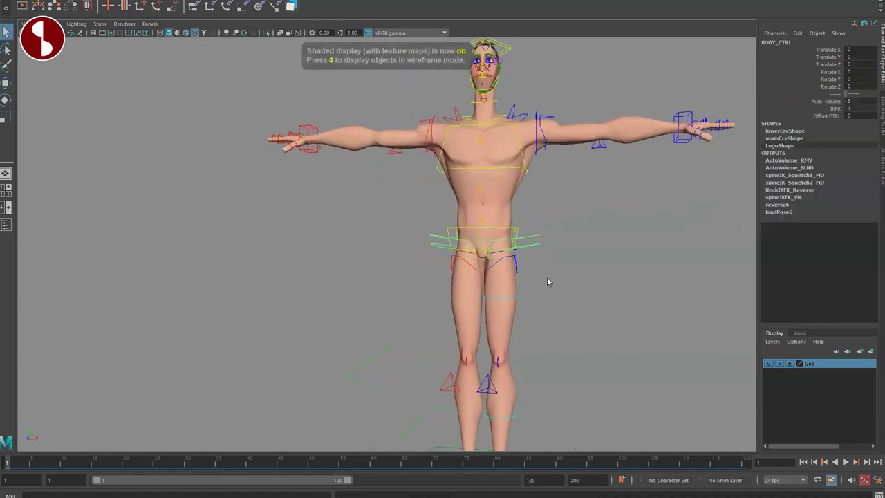
scroll(549, 277, up, 3)
scroll(511, 290, up, 2)
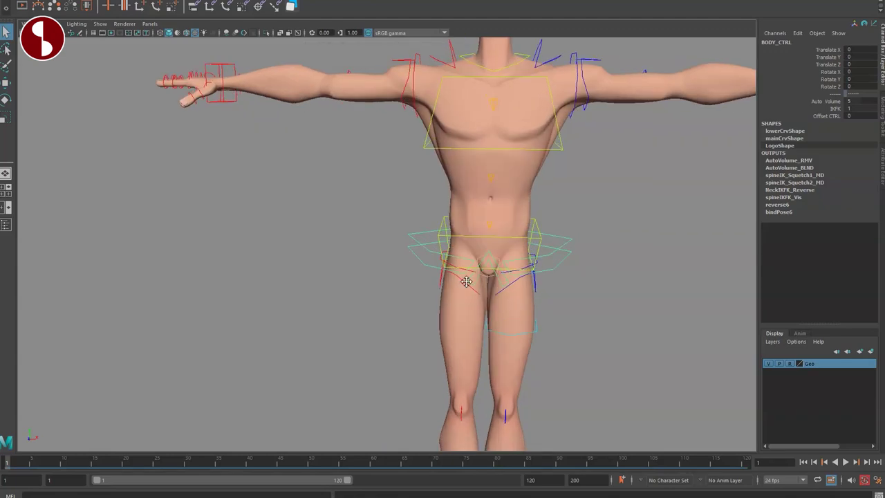
scroll(484, 311, up, 2)
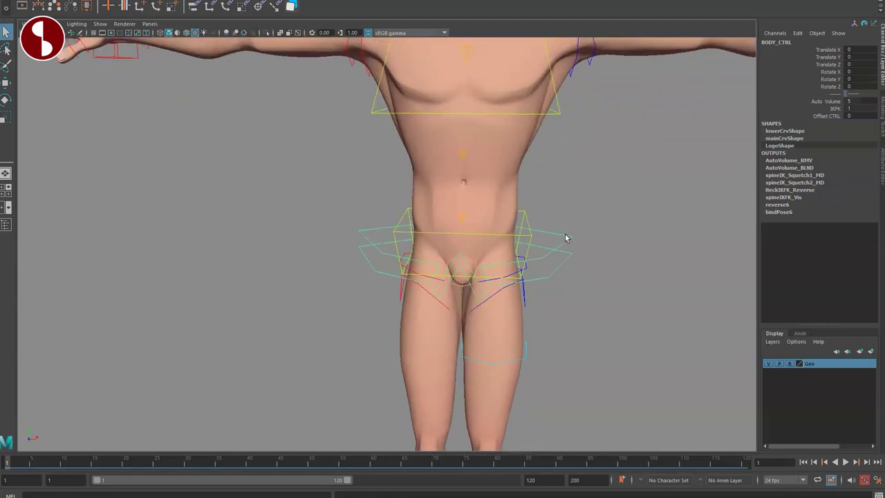
scroll(605, 241, down, 3)
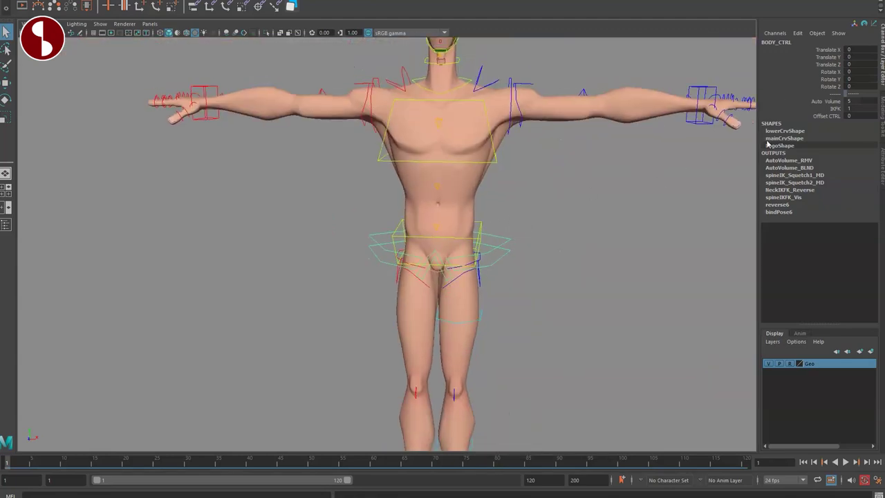
scroll(568, 244, down, 3)
click(833, 108)
alt+drag(608, 207, 650, 250)
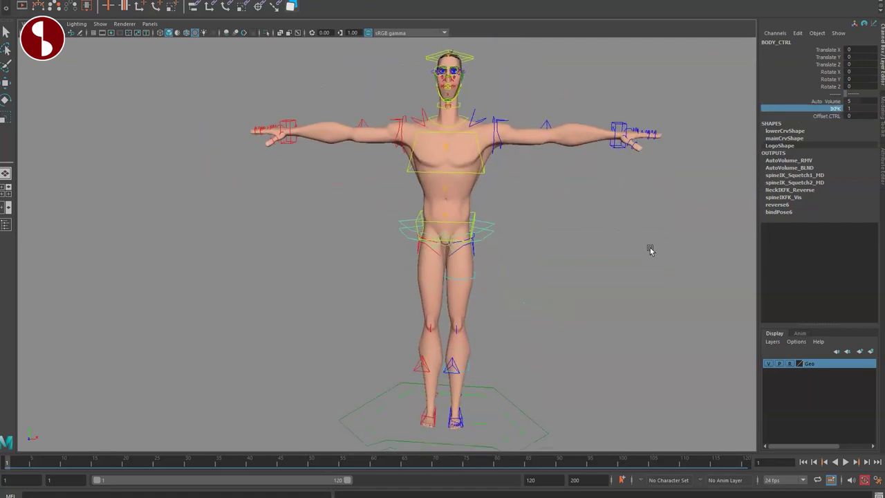
Try rotating the FK spine controls along the torso, and undo the rotations
click(476, 217)
key(e)
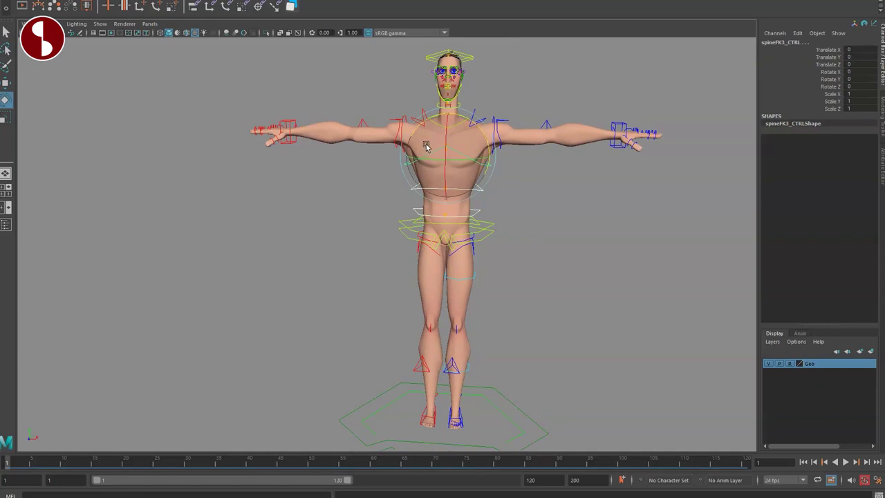
mouse_move(425, 138)
mouse_down()
mouse_move(401, 142)
mouse_move(465, 136)
mouse_move(421, 124)
mouse_up()
key(ctrl+z)
key(ctrl+z)
key(ctrl+z)
key(ctrl+z)
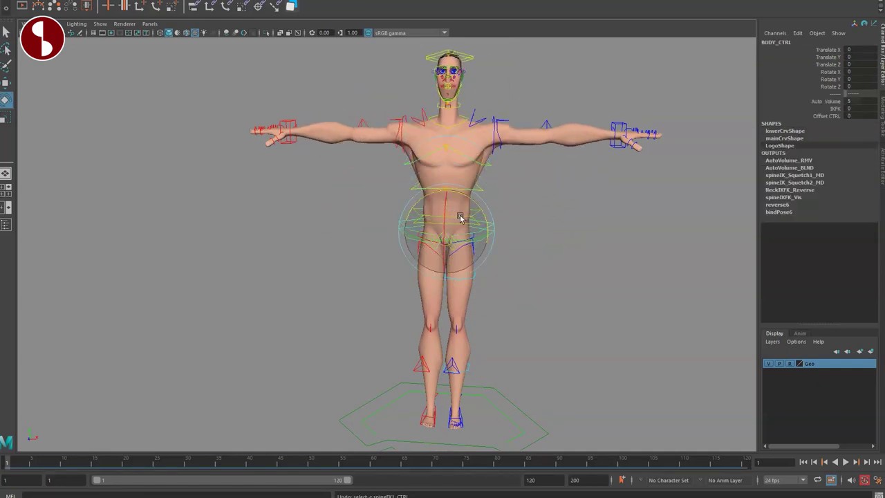
Move and rotate the IK chest control to bend the torso forward and to the side
click(488, 203)
key(w)
alt+drag(488, 202, 395, 190)
alt+drag(392, 155, 354, 198)
click(368, 155)
key(w)
alt+drag(355, 218, 460, 213)
key(e)
drag(464, 159, 453, 198)
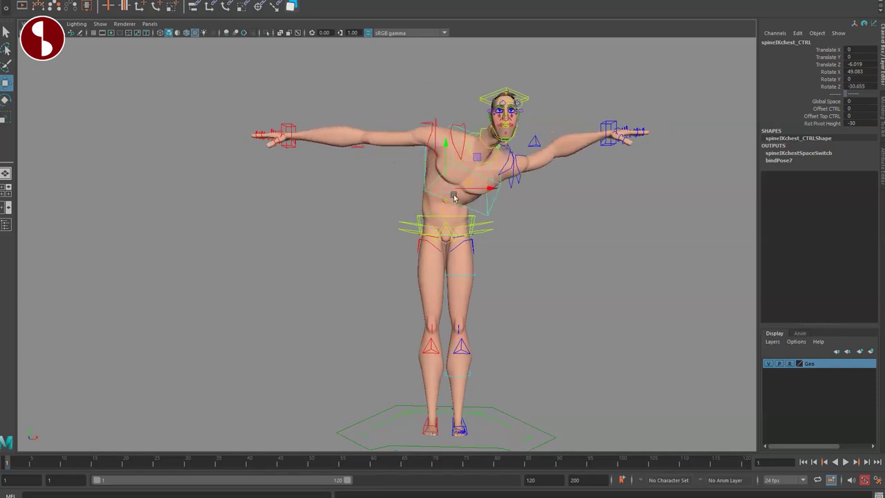
Undo the moves and rotations of the IK chest control
key(ctrl+z)
key(ctrl+z)
key(ctrl+z)
key(ctrl+z)
key(ctrl+z)
key(ctrl+z)
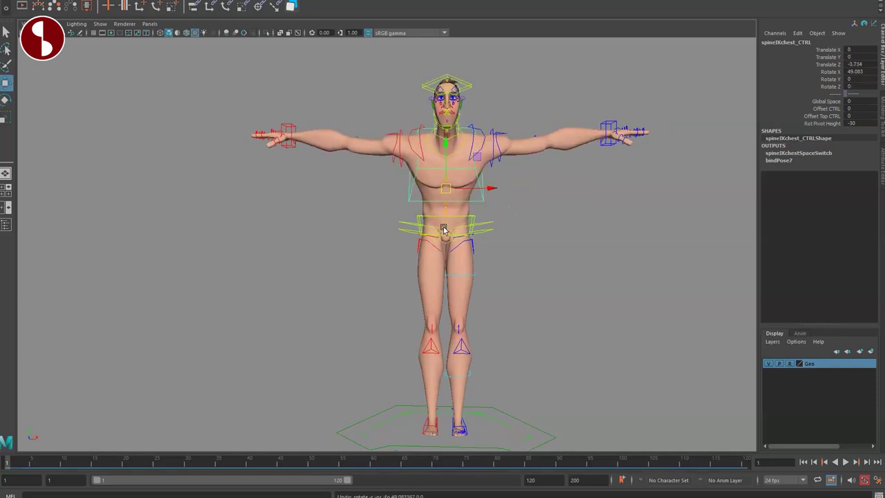
Try Offset CTRL and Offset Top CTRL at 1 on the IK chest control, and return both to 0
alt+middle_drag(410, 199, 396, 231)
alt+right_drag(396, 231, 500, 290)
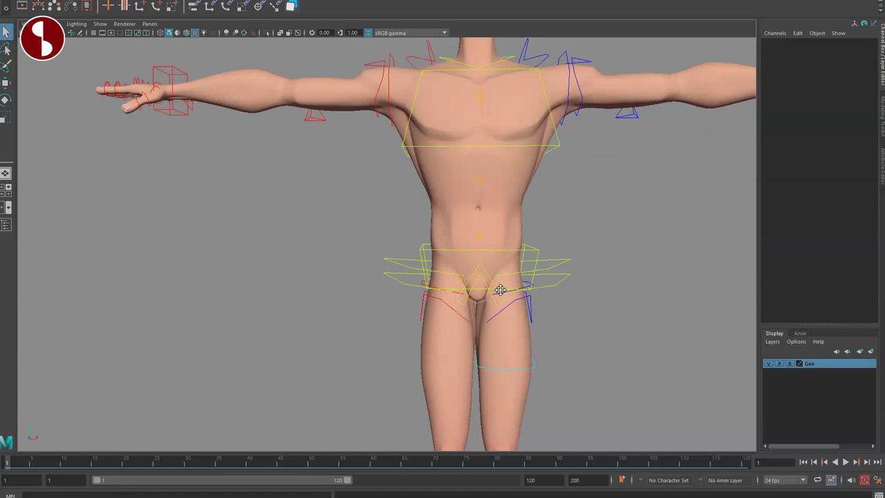
alt+middle_drag(500, 290, 490, 291)
click(551, 150)
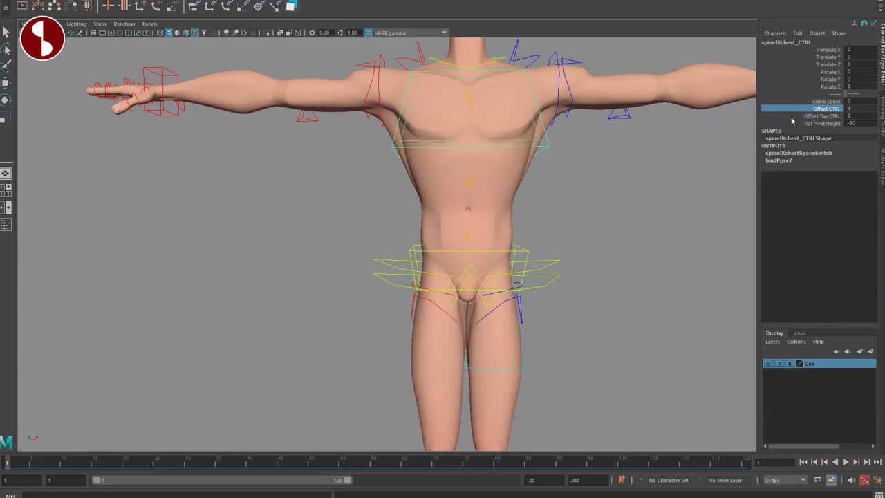
click(789, 117)
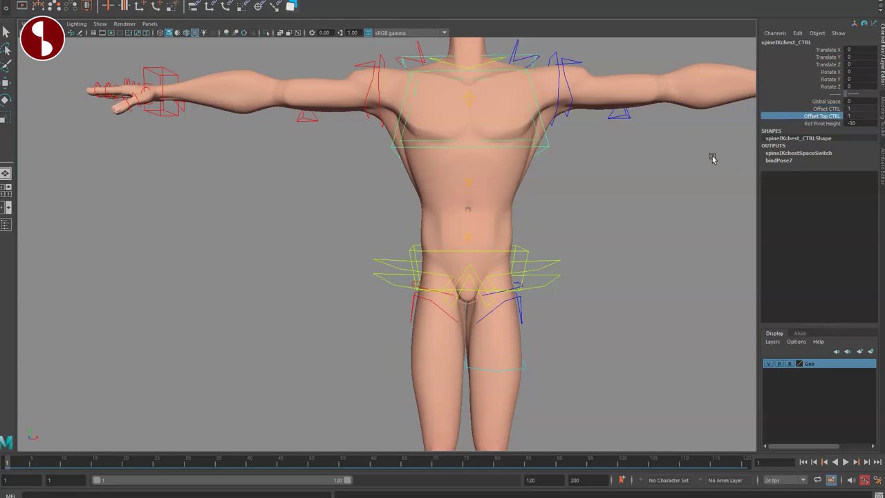
click(788, 123)
drag(797, 125, 801, 111)
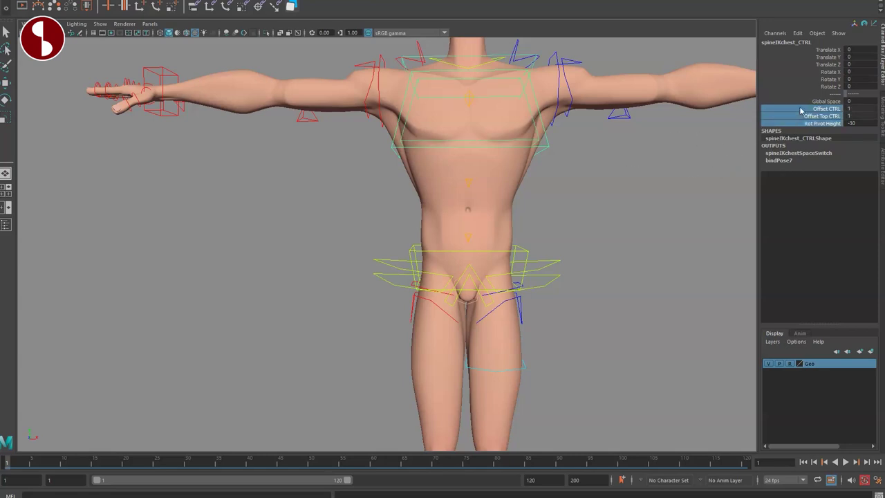
Try rotating the IK hip control sideways to about -60 degrees on Z, and undo the rotation
alt+middle_drag(569, 192, 509, 141)
alt+right_drag(509, 141, 535, 302)
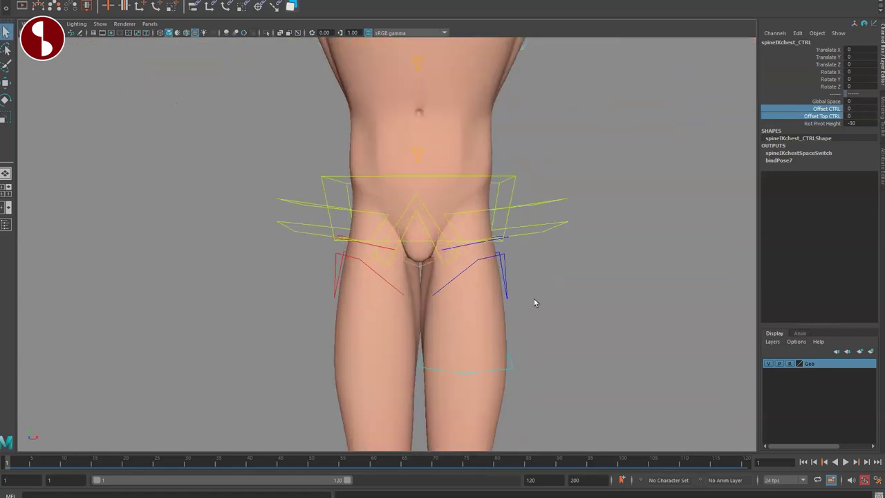
click(545, 194)
scroll(626, 286, down, 4)
click(562, 276)
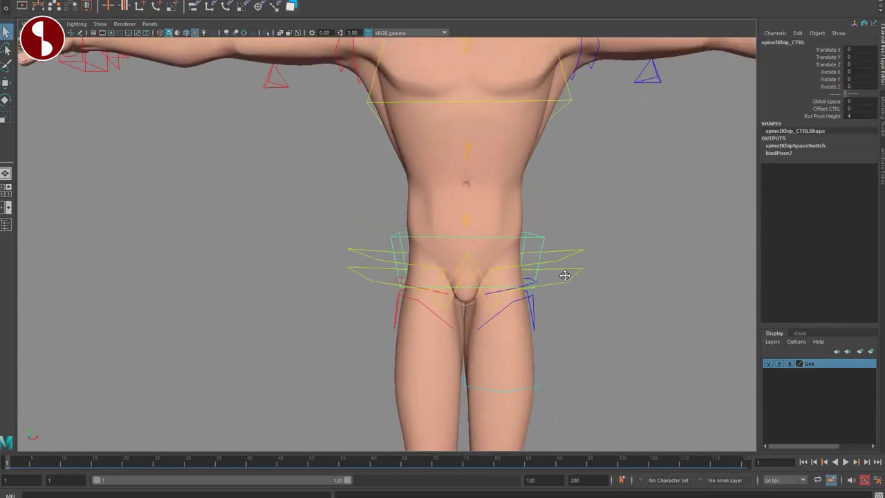
scroll(444, 236, down, 1)
key(e)
drag(475, 219, 442, 214)
mouse_move(399, 190)
alt+mouse_down()
mouse_move(367, 244)
mouse_move(400, 190)
alt+mouse_up()
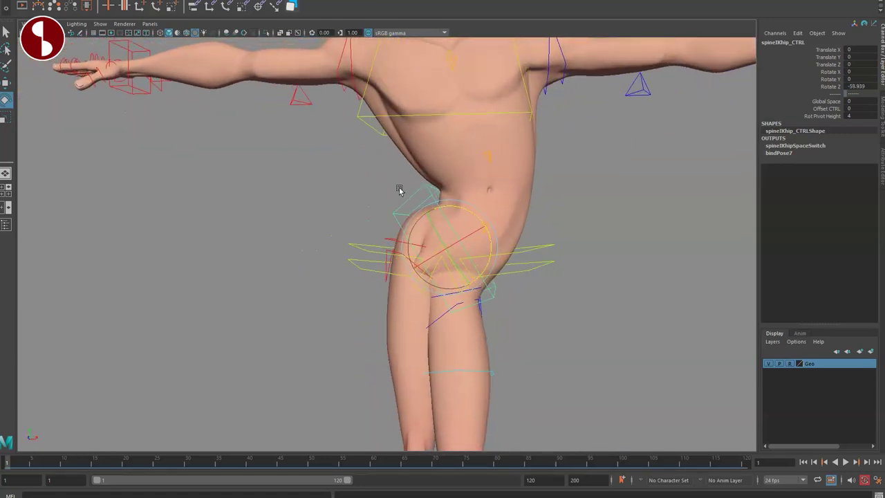
alt+drag(423, 238, 415, 239)
key(ctrl+z)
Move the IK hip control upward by about 14.2 units to squash the spine
click(454, 276)
key(q)
alt+drag(454, 277, 493, 286)
click(520, 232)
key(w)
alt+drag(520, 233, 451, 186)
alt+middle_drag(468, 209, 479, 284)
alt+right_drag(479, 285, 439, 300)
mouse_move(439, 252)
mouse_down()
mouse_move(432, 339)
mouse_move(436, 237)
mouse_up()
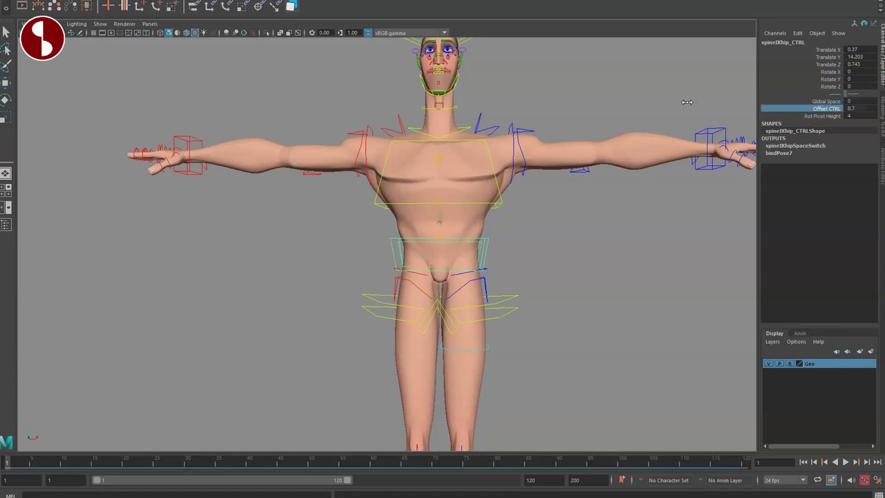
Return Offset CTRL to 0 on the IK hip control, and undo the control's upward move
click(804, 118)
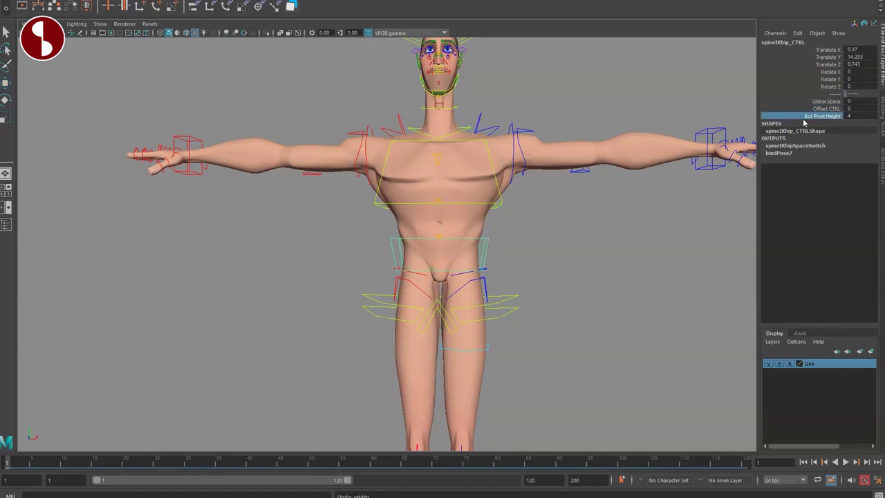
key(ctrl+z)
key(ctrl+z)
key(ctrl+z)
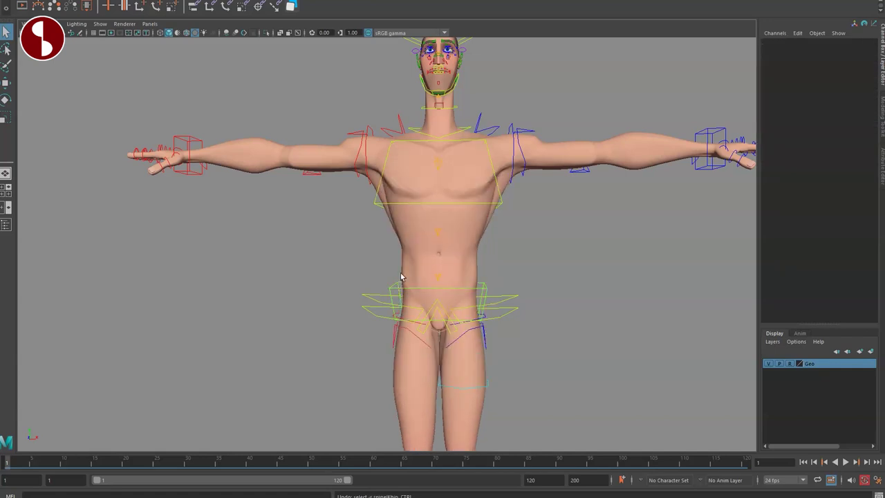
Inspect the pelvis in wireframe display and select the crotch control to see its attributes
alt+middle_drag(377, 318, 364, 273)
alt+right_drag(363, 273, 510, 349)
mouse_move(456, 291)
alt+mouse_down()
mouse_move(417, 277)
mouse_move(440, 291)
mouse_move(397, 289)
alt+mouse_up()
key(4)
click(407, 309)
alt+drag(391, 327, 414, 329)
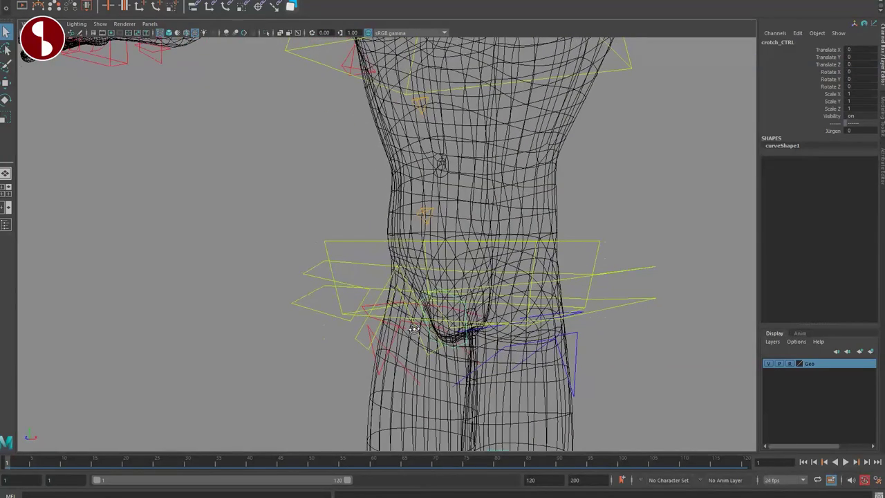
Try moving the lower belly breath control in textured display, and undo the move
click(426, 219)
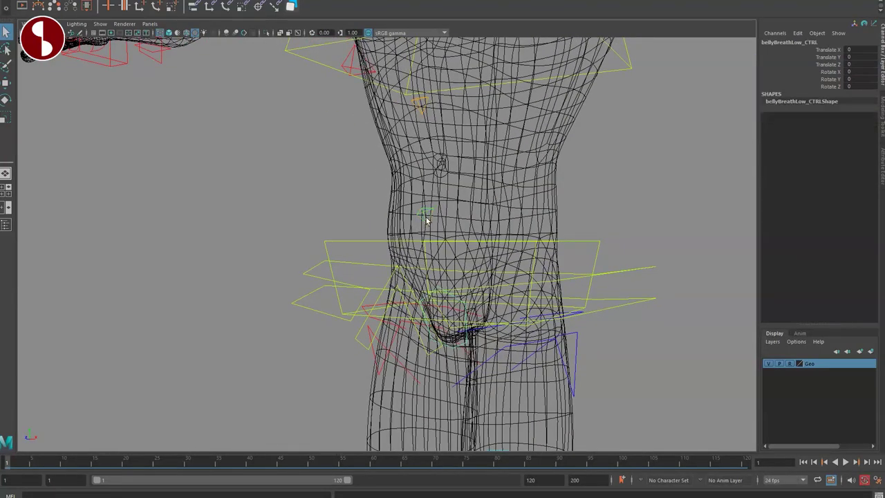
scroll(479, 276, down, 3)
key(w)
key(6)
mouse_move(419, 237)
mouse_down()
mouse_move(463, 186)
mouse_move(392, 190)
mouse_move(436, 239)
mouse_up()
key(ctrl+z)
key(q)
Try moving the orange control above the navel, check the deformation from another angle, and undo the move
click(420, 166)
alt+drag(421, 169, 389, 203)
key(w)
drag(358, 175, 428, 164)
alt+drag(386, 199, 509, 217)
key(ctrl+z)
key(ctrl+z)
key(q)
Try IKFK at 0 on the body control, select the uppermost spine FK control, and return IKFK to 1
alt+middle_drag(407, 184, 430, 260)
alt+drag(431, 261, 482, 318)
scroll(484, 320, down, 2)
click(536, 376)
middle_drag(525, 167, 413, 181)
click(521, 352)
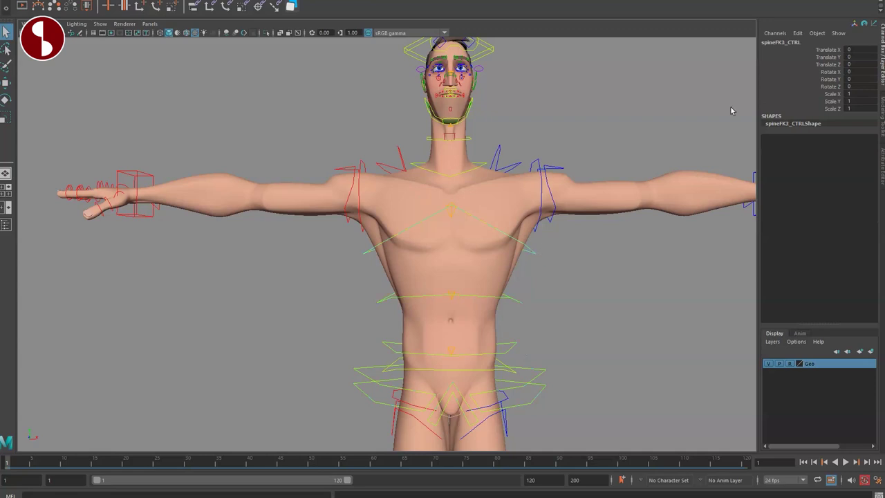
click(532, 379)
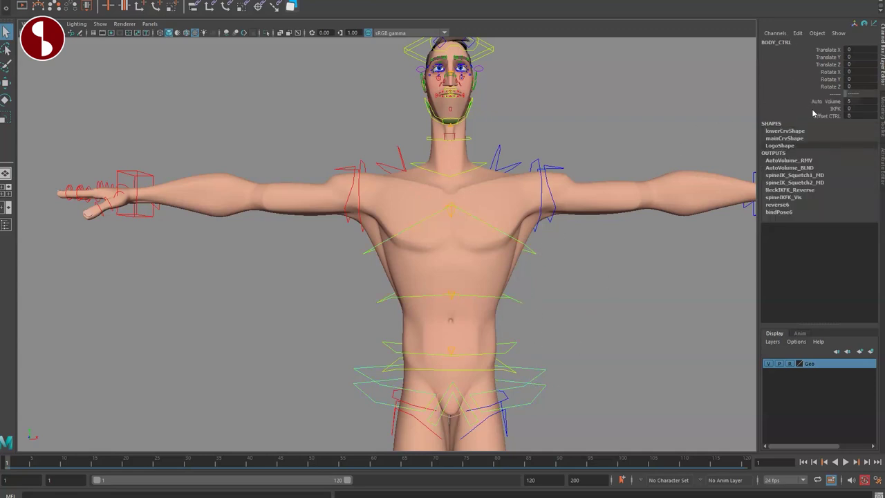
middle_drag(543, 243, 613, 286)
alt+middle_drag(448, 282, 438, 279)
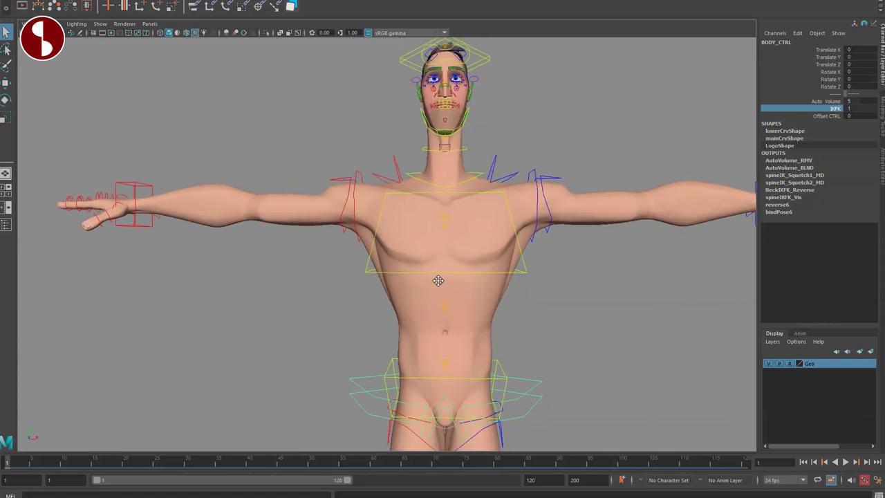
Try rotating and moving the left shoulder control, and undo both changes
click(492, 173)
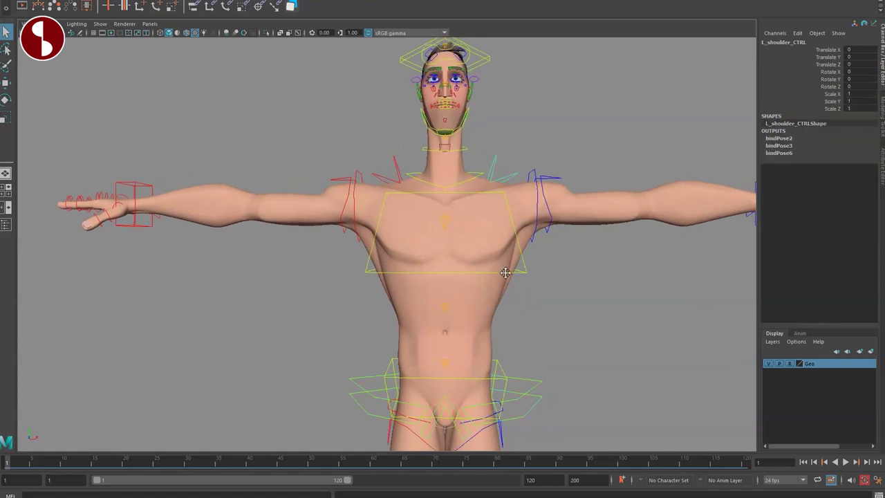
alt+right_drag(504, 271, 464, 290)
alt+middle_drag(488, 264, 491, 247)
key(e)
drag(463, 215, 515, 264)
key(ctrl+z)
key(w)
key(ctrl+z)
key(ctrl+z)
key(q)
Try rotating the left upper arm FK control, and undo the rotation
click(523, 261)
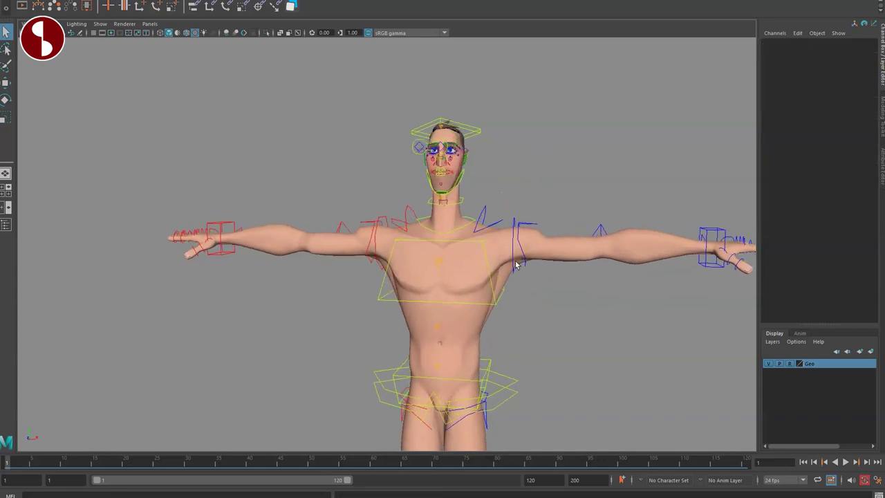
click(525, 224)
key(e)
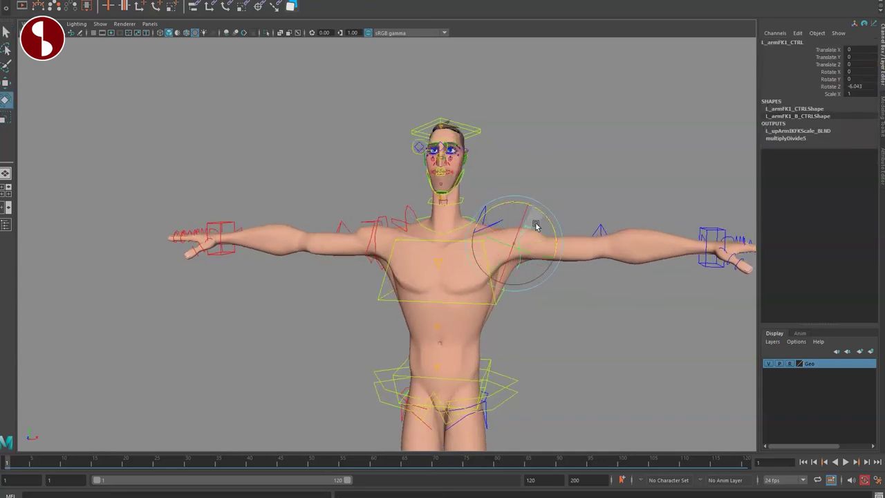
mouse_move(517, 244)
mouse_down()
mouse_move(539, 257)
mouse_move(530, 229)
mouse_move(557, 256)
mouse_move(531, 250)
mouse_up()
key(ctrl+z)
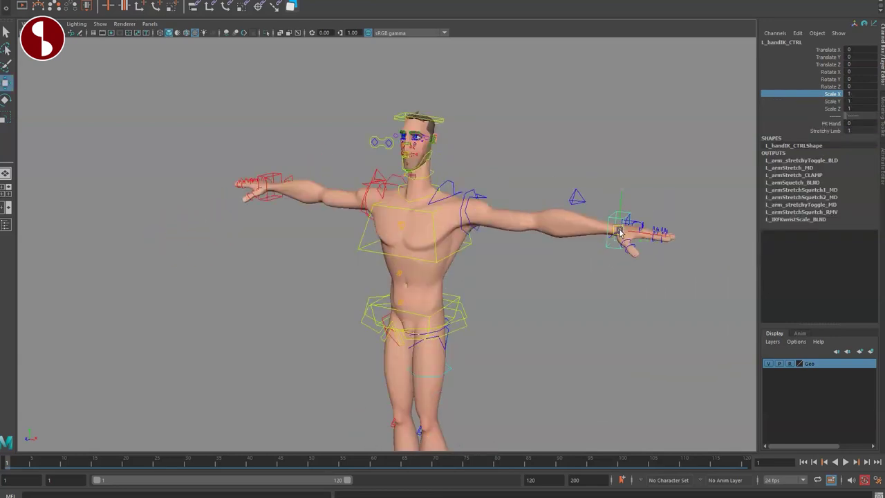
Stretch the left IK hand control outward by about 31.7 on X, check Stretchy Limb, and undo the move
drag(620, 232, 700, 255)
alt+right_drag(700, 256, 562, 249)
alt+drag(562, 249, 700, 210)
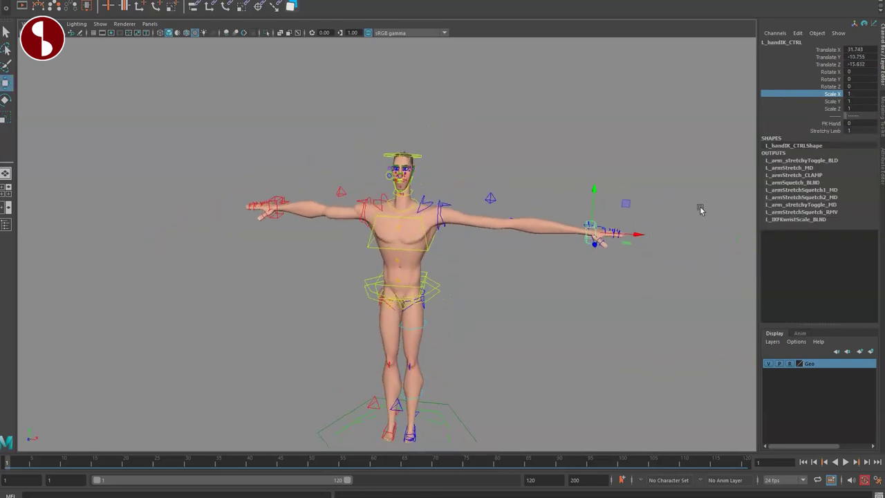
click(816, 131)
key(ctrl+z)
key(ctrl+z)
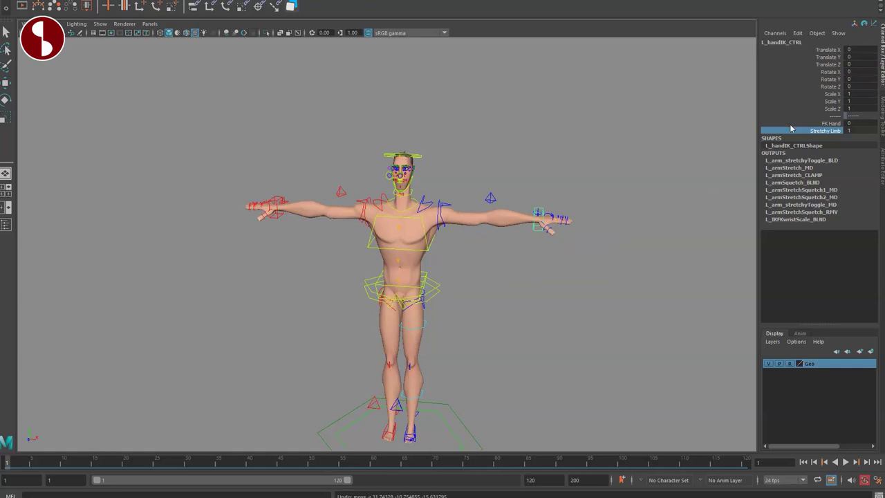
Bend the left arm by moving the IK hand control to about -31.3, 31.4, 8.5 in X, Y and Z
key(w)
drag(541, 220, 554, 177)
key(f)
alt+right_drag(612, 314, 342, 204)
alt+middle_drag(343, 204, 588, 163)
alt+drag(588, 163, 554, 225)
drag(655, 203, 587, 223)
key(e)
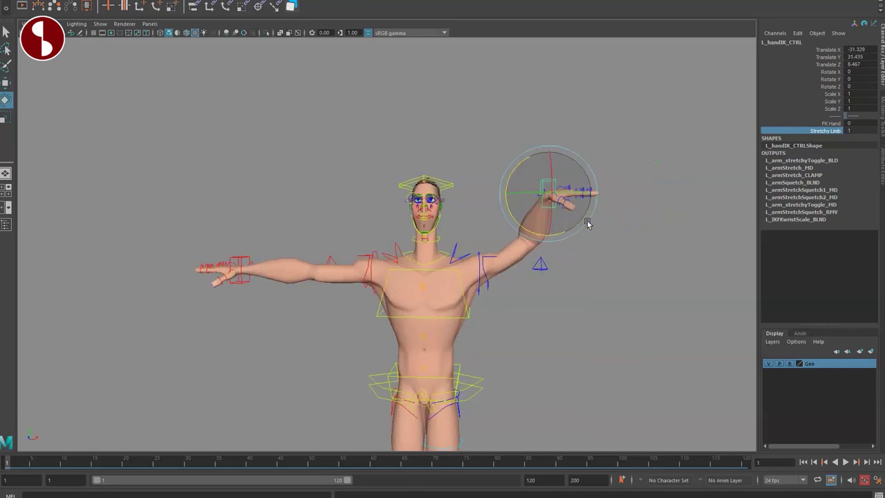
Raise the left IK hand control above the head to about -41.7, 44.2, 1.1 in X, Y and Z
key(w)
drag(553, 197, 536, 167)
alt+drag(619, 254, 443, 253)
drag(311, 155, 334, 144)
alt+drag(321, 201, 419, 206)
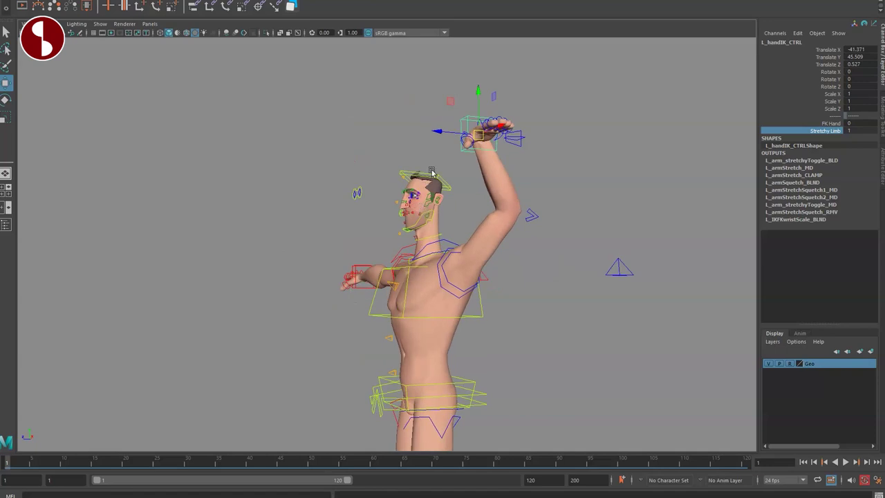
alt+drag(502, 178, 529, 222)
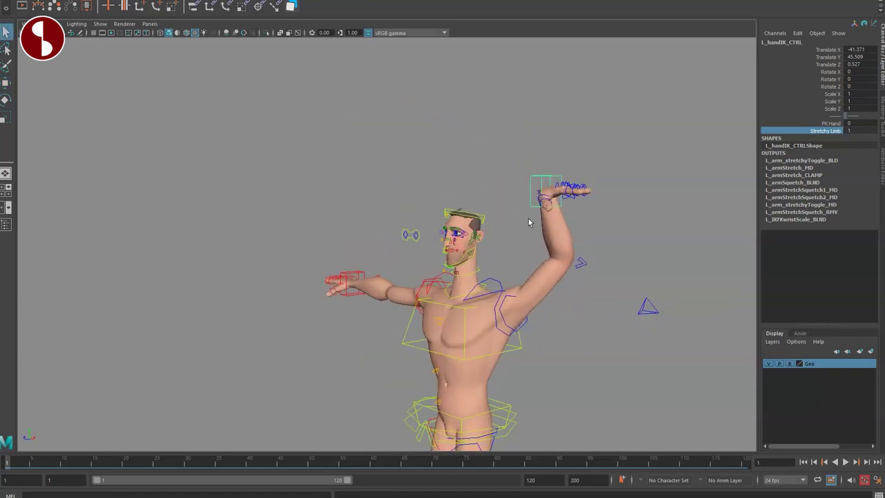
drag(546, 193, 503, 264)
Check the left arm spacer control's attributes, and set FK Hand to 1 on the left IK hand control
key(q)
click(489, 171)
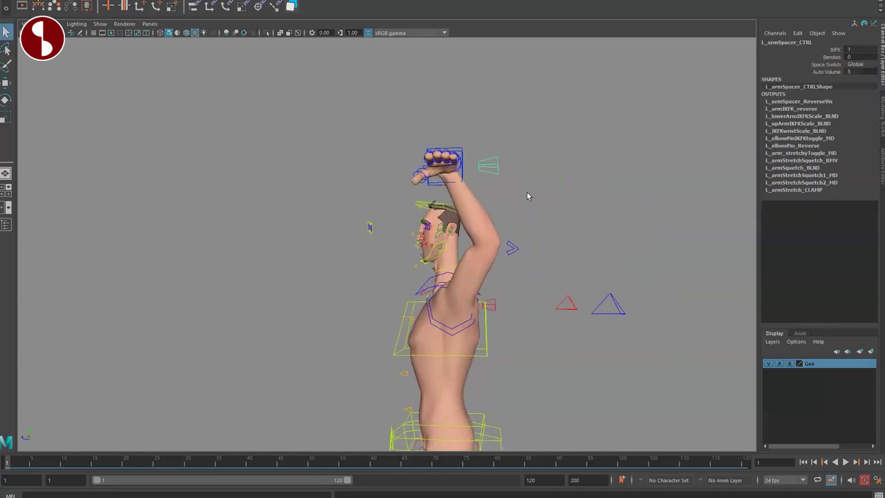
middle_drag(646, 83, 723, 141)
click(462, 178)
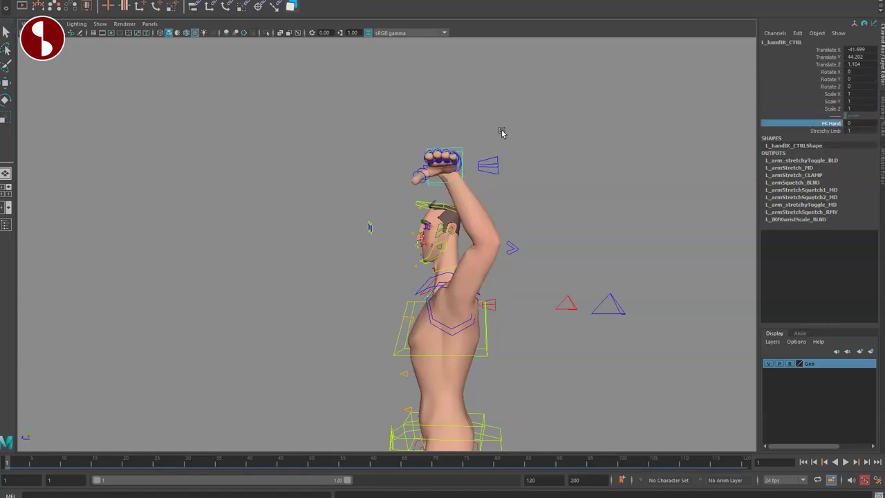
middle_drag(502, 133, 562, 138)
Try rotating the left FK hand control, and undo the rotation
alt+drag(482, 256, 478, 205)
key(w)
click(486, 207)
key(e)
key(q)
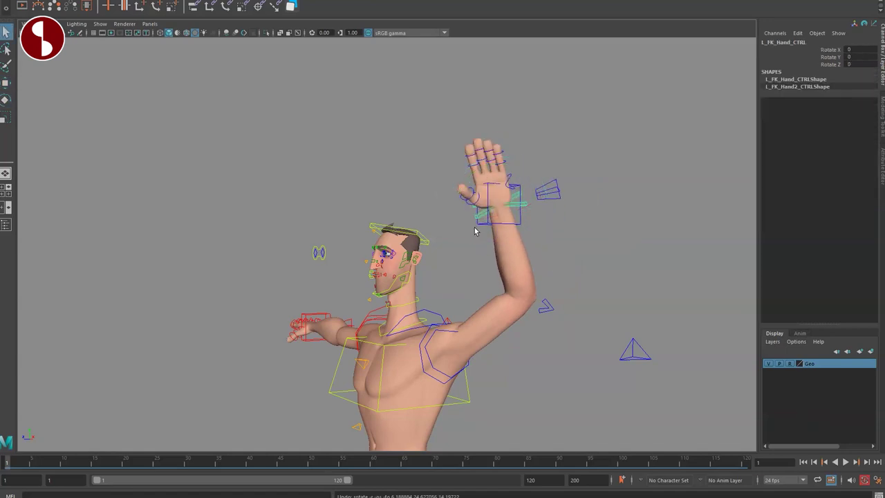
click(484, 228)
Undo the FK Hand change and all moves of the left IK hand control
alt+drag(490, 235, 502, 280)
alt+middle_drag(502, 280, 541, 186)
alt+drag(541, 186, 515, 197)
key(ctrl+z)
key(ctrl+z)
key(ctrl+z)
key(ctrl+z)
key(ctrl+z)
key(ctrl+z)
key(ctrl+z)
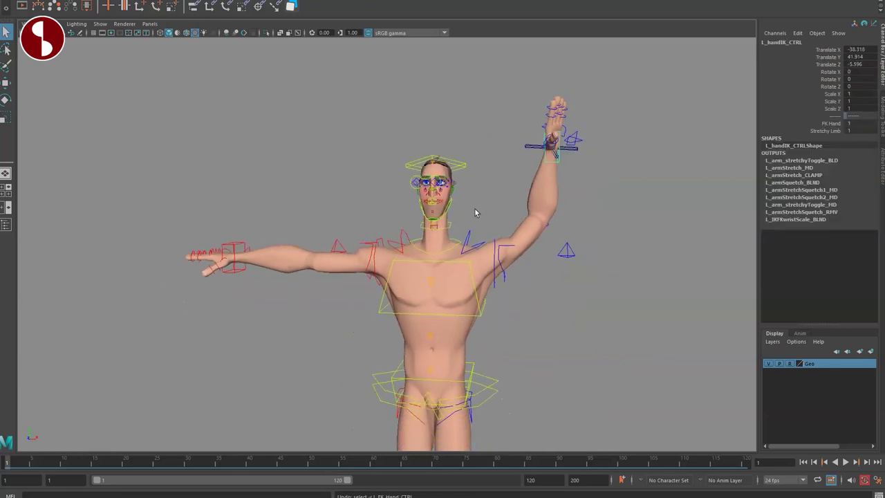
key(z)
key(z)
key(z)
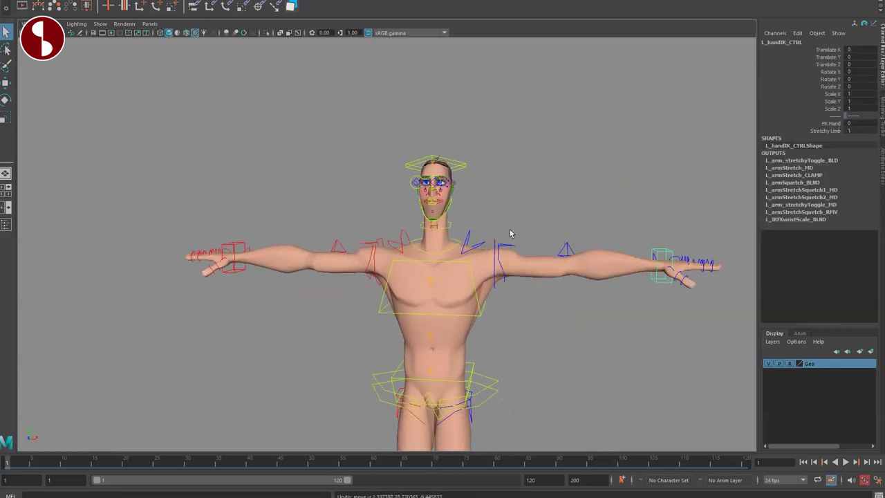
Try moving the left arm pole vector control on its own, and undo the move
alt+drag(512, 233, 551, 300)
click(576, 215)
alt+drag(610, 256, 592, 271)
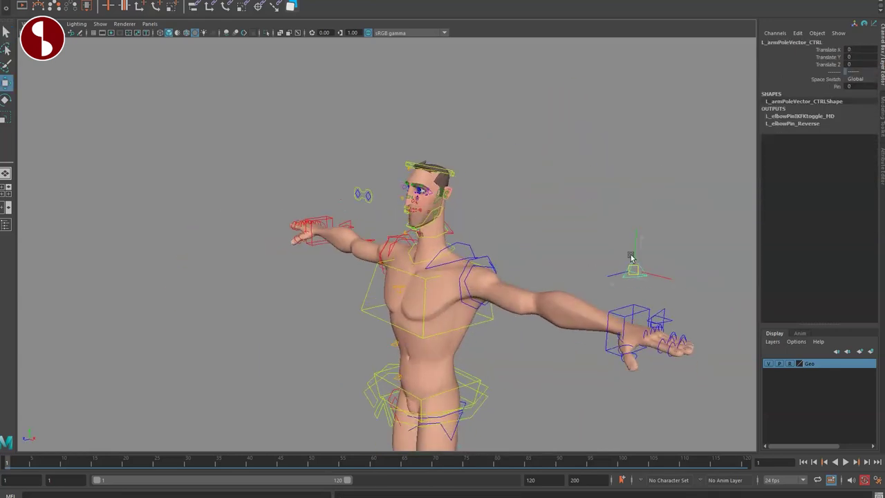
key(z)
key(z)
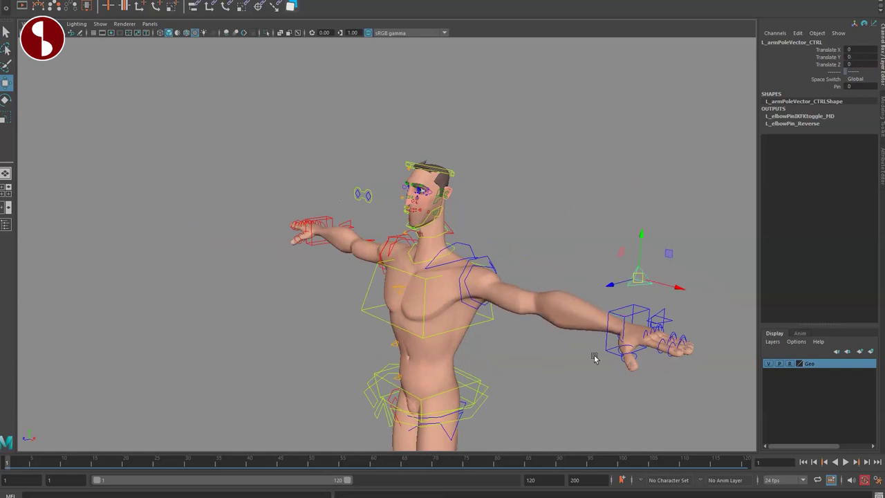
Try moving the left IK hand control inward together with the arm pole vector control, and undo the moves
click(609, 345)
drag(627, 329, 556, 325)
click(640, 285)
drag(637, 276, 625, 254)
key(z)
key(z)
key(z)
key(z)
key(z)
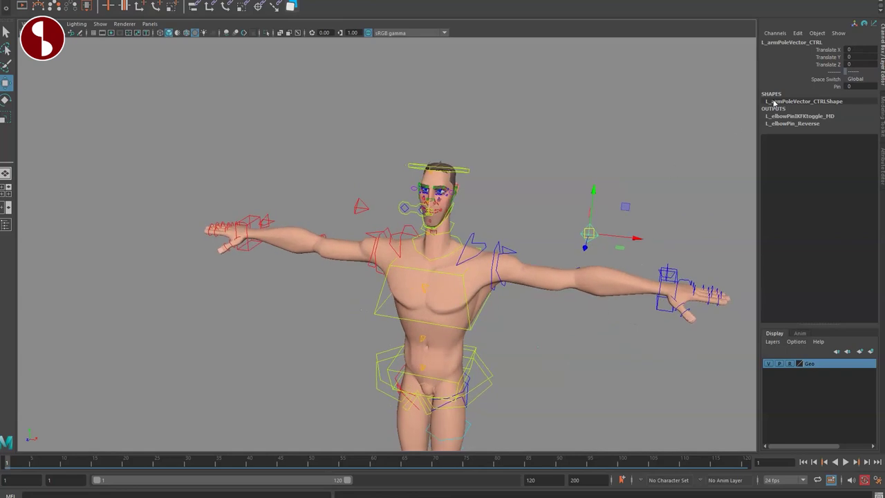
middle_drag(605, 110, 667, 154)
Locate the left elbow control in wireframe display, try moving it in textured display, and undo the move
alt+drag(598, 282, 588, 326)
click(569, 249)
key(4)
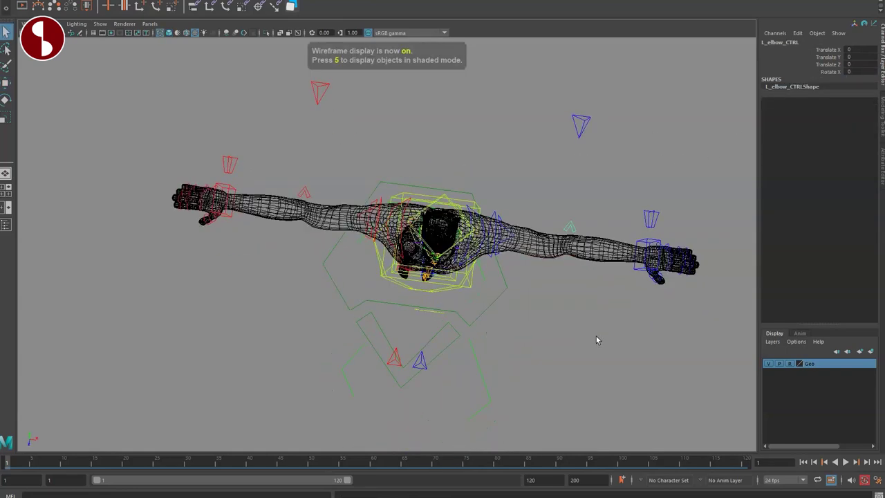
key(6)
mouse_move(586, 340)
alt+mouse_down()
mouse_move(526, 300)
mouse_move(553, 264)
mouse_move(539, 309)
mouse_move(555, 193)
mouse_move(544, 230)
mouse_move(547, 325)
mouse_move(623, 310)
alt+mouse_up()
key(ctrl+z)
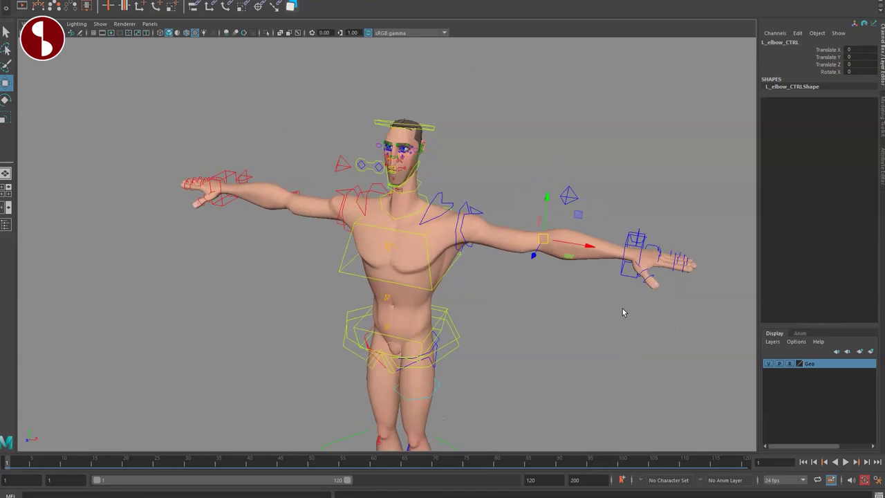
key(q)
Select the left IK hand control, then try another small move of the left elbow control and undo it
click(627, 277)
alt+drag(681, 201, 475, 241)
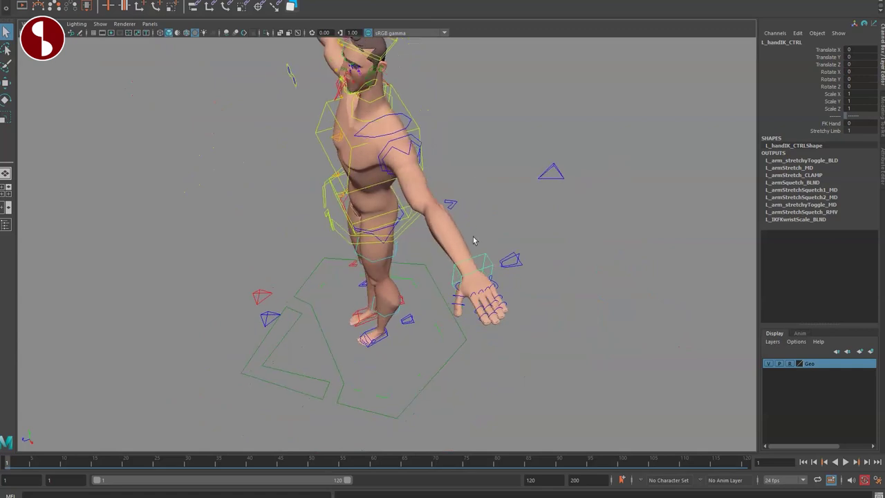
click(451, 207)
drag(440, 204, 448, 199)
key(ctrl+z)
key(q)
Set Bendies to 1 on the left arm spacer control
alt+drag(466, 268, 567, 300)
click(555, 255)
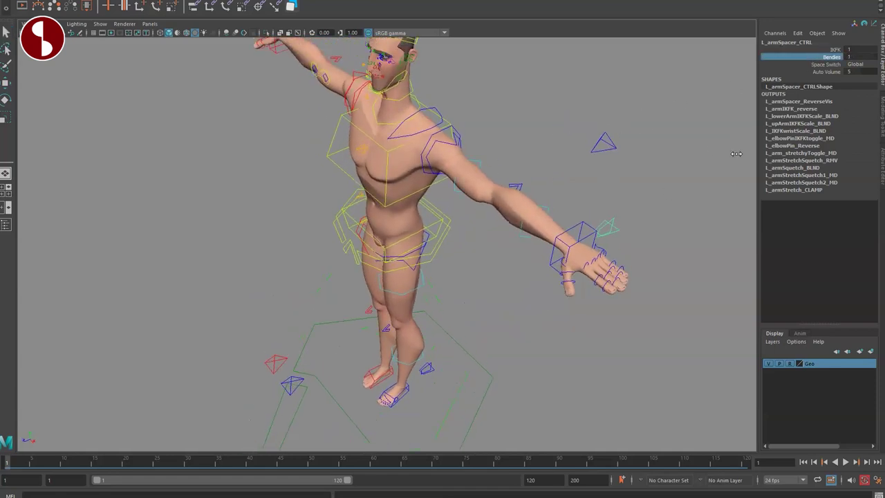
Try curving the left arm with its upper and lower bendy controls and elbow control, and undo the moves
click(464, 181)
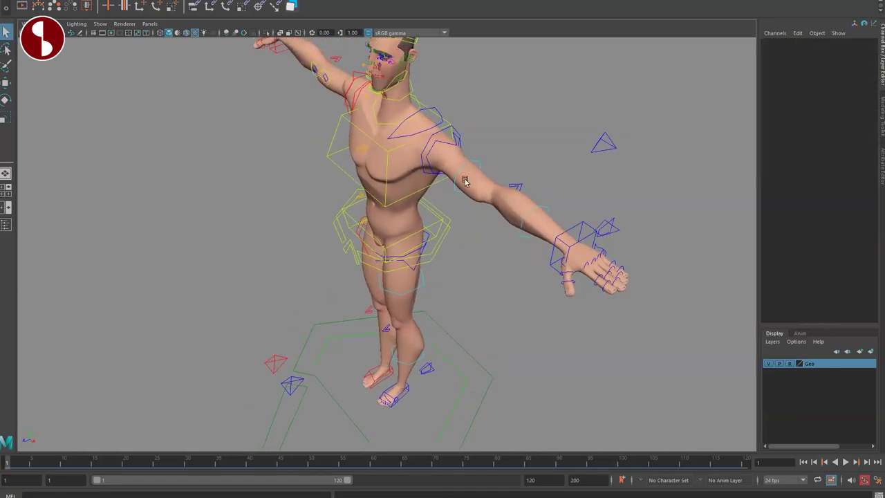
click(458, 190)
drag(459, 190, 496, 152)
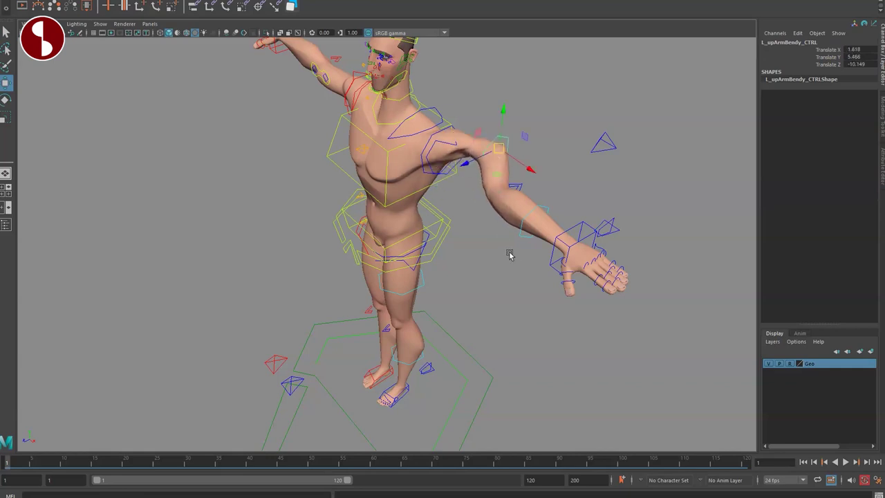
drag(540, 222, 526, 206)
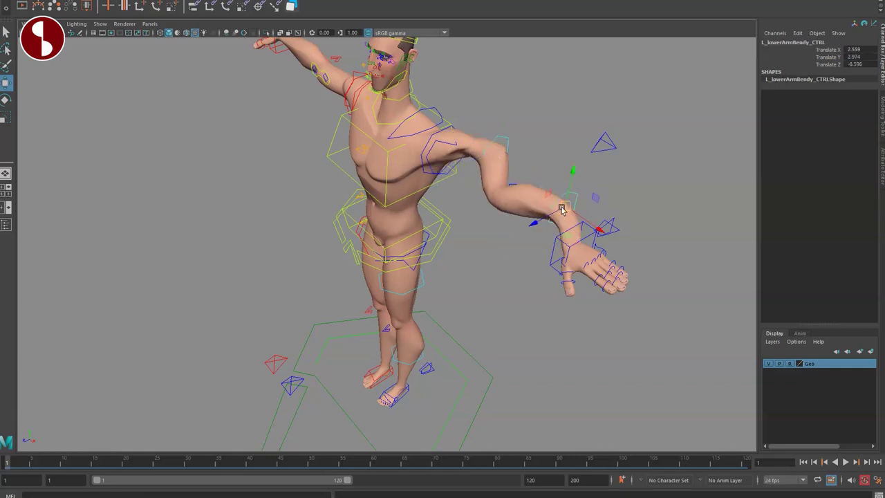
click(511, 184)
key(w)
click(504, 191)
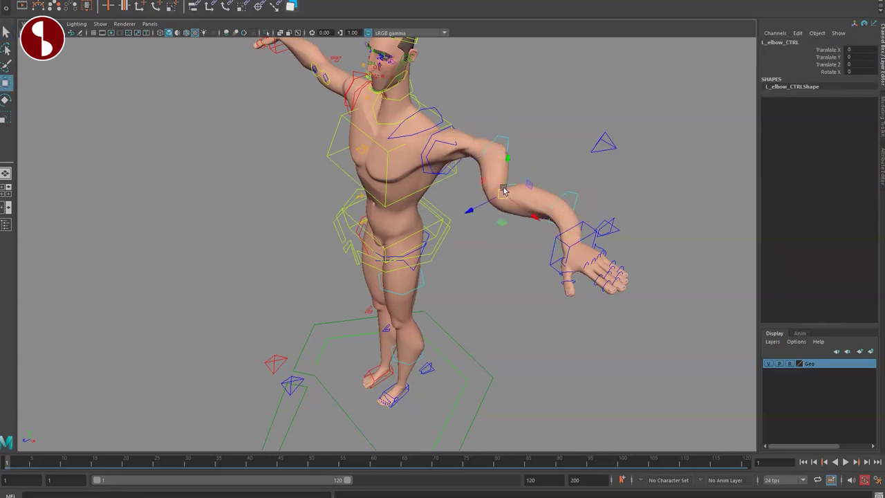
key(ctrl+z)
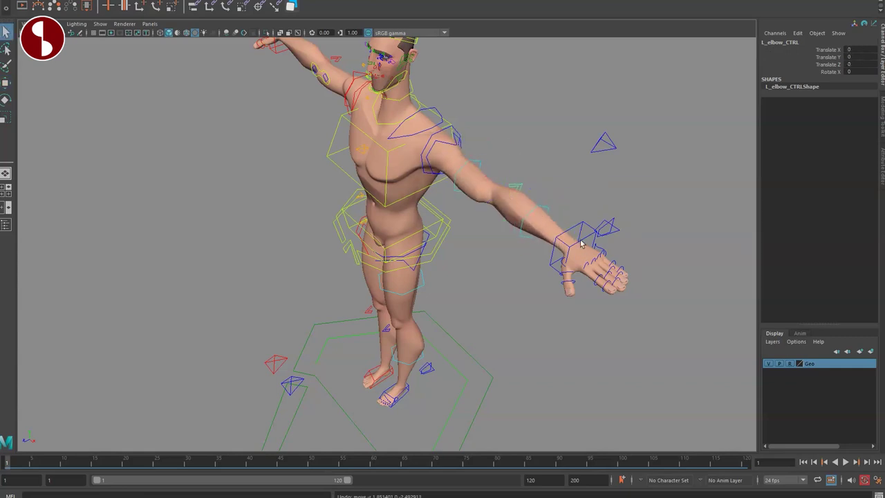
Check the left IK hand control's attributes, and set IKFK to 0 on the left arm spacer control
click(582, 242)
alt+drag(589, 222, 610, 266)
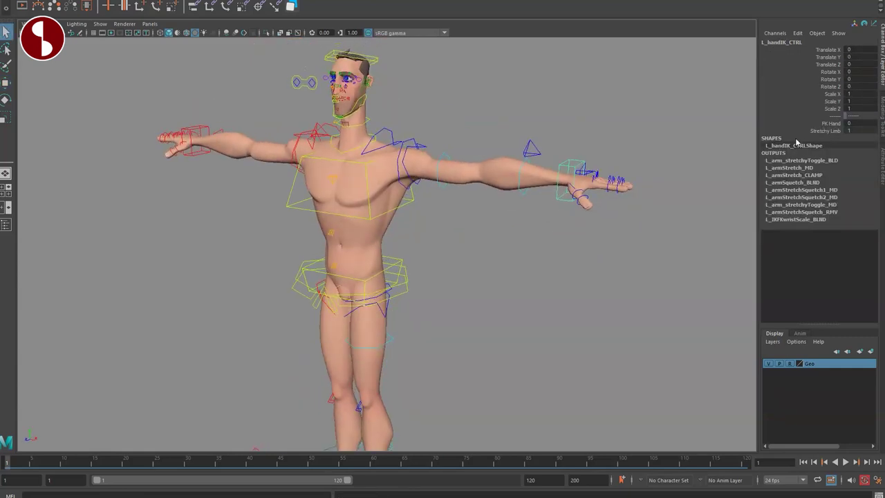
click(534, 158)
alt+drag(533, 158, 632, 182)
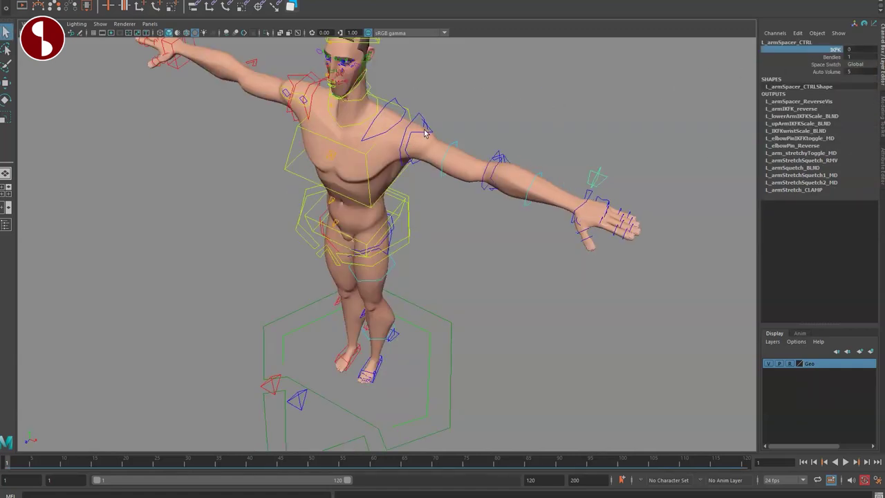
Try rotating the left upper-arm FK control and lengthening the upper arm with its Scale X, then undo the changes
click(407, 151)
key(e)
click(409, 140)
mouse_move(410, 176)
mouse_down()
mouse_move(389, 172)
mouse_move(417, 179)
mouse_up()
key(ctrl+z)
middle_drag(741, 95, 621, 118)
key(ctrl+z)
key(q)
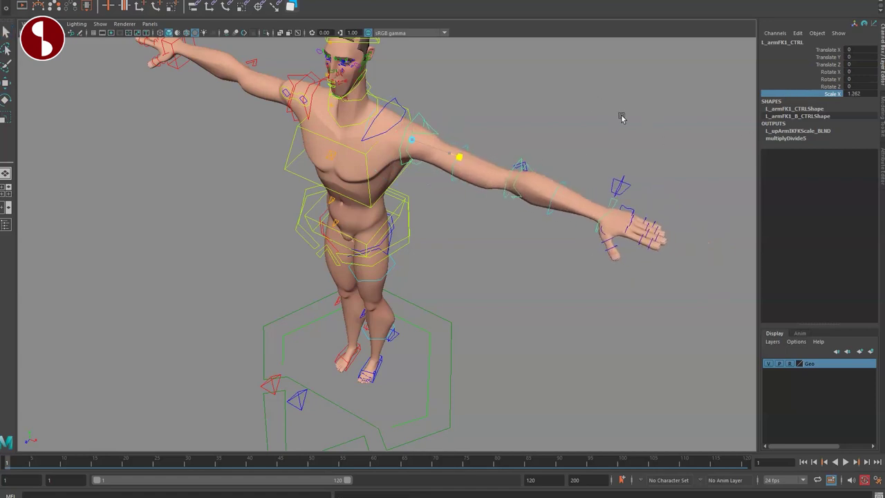
key(ctrl+z)
key(q)
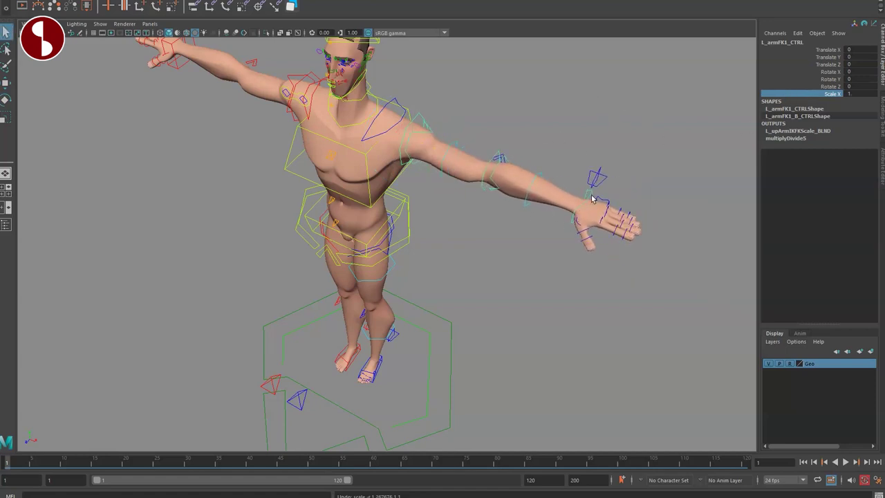
Try adjusting the left elbow FK control and undo it, then check the Space Switch options on the left arm spacer control
click(598, 180)
click(483, 189)
key(e)
drag(485, 194, 551, 206)
key(ctrl+z)
key(ctrl+z)
key(q)
click(601, 181)
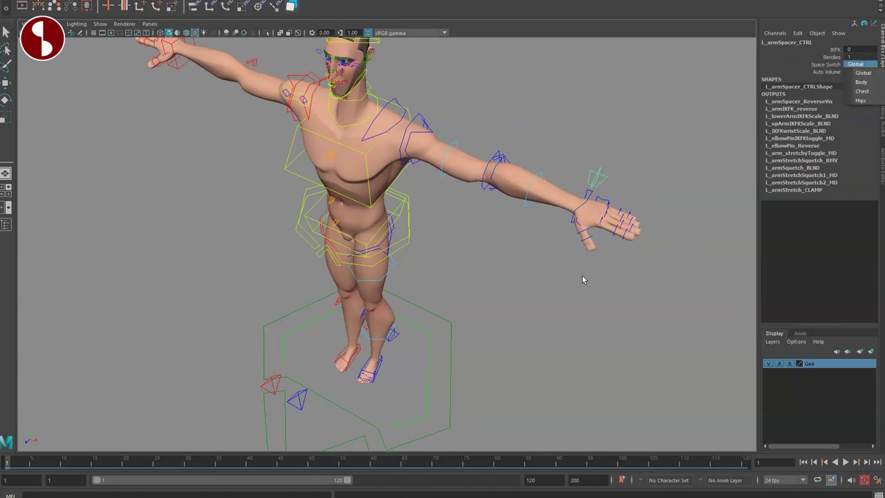
click(583, 279)
Set the finger control visibility attribute to 1 on the left finger master control
click(596, 199)
key(f)
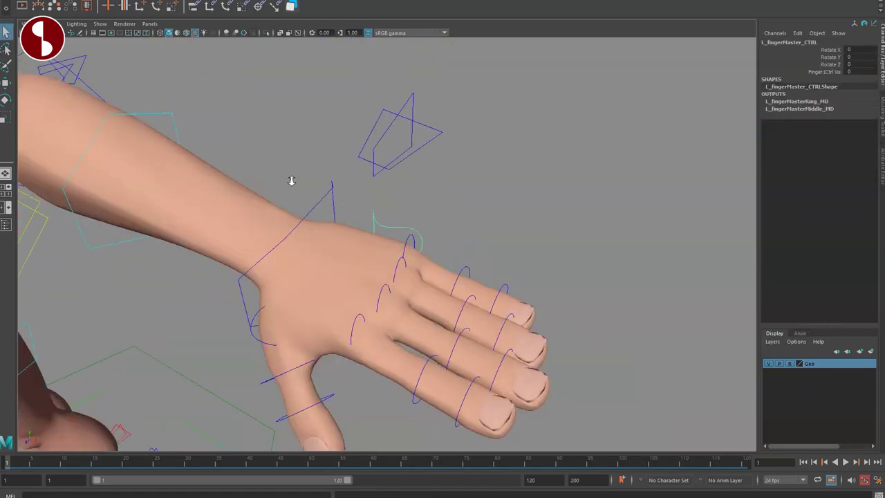
scroll(292, 180, down, 4)
alt+middle_drag(357, 169, 427, 144)
alt+drag(427, 144, 445, 161)
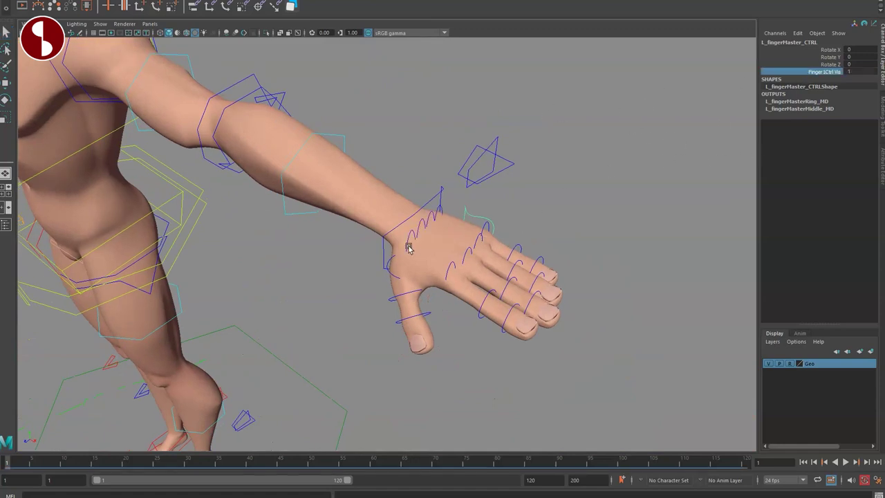
Try rotating and scaling the left pinky's three finger controls together, and undo both changes
click(488, 227)
shift+click(517, 247)
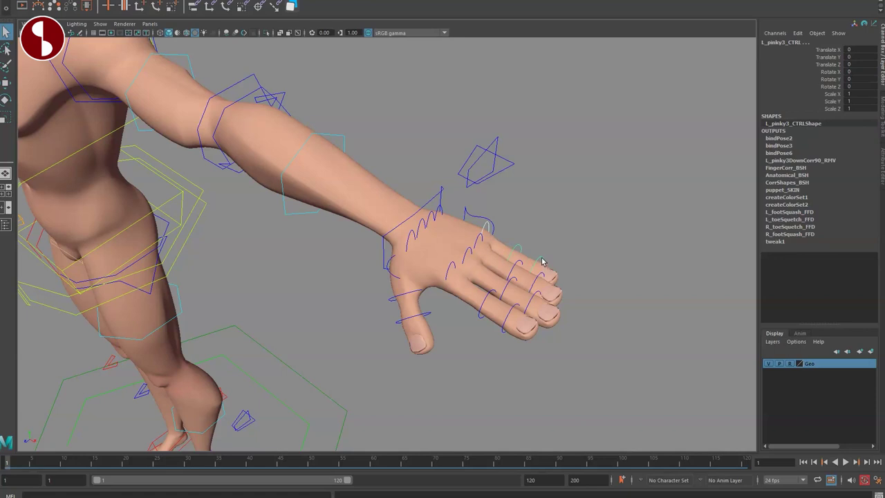
shift+click(542, 260)
key(e)
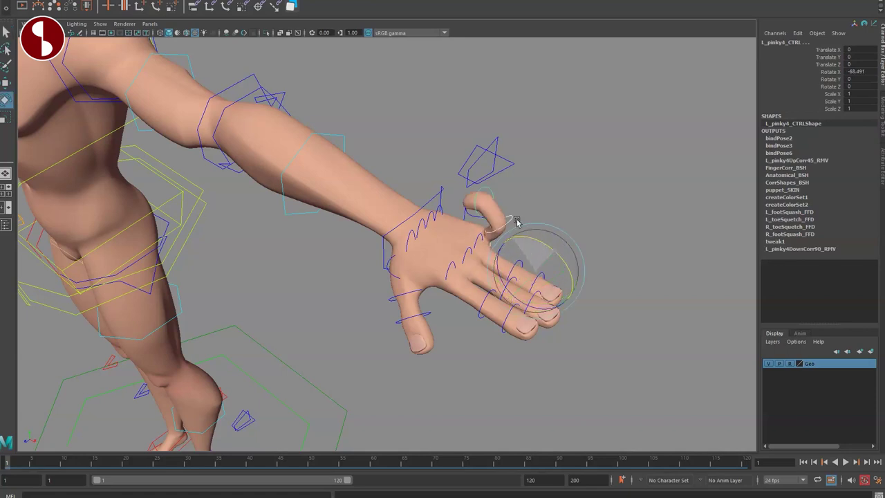
key(ctrl+z)
key(r)
drag(534, 268, 580, 294)
key(ctrl+z)
Try scaling the left hand uniformly with the wrist FK control, and undo the change
alt+drag(384, 296, 462, 302)
click(384, 291)
key(ctrl+z)
key(q)
alt+drag(443, 259, 432, 304)
click(383, 261)
key(r)
mouse_move(412, 228)
mouse_down()
mouse_move(485, 259)
mouse_move(413, 226)
mouse_up()
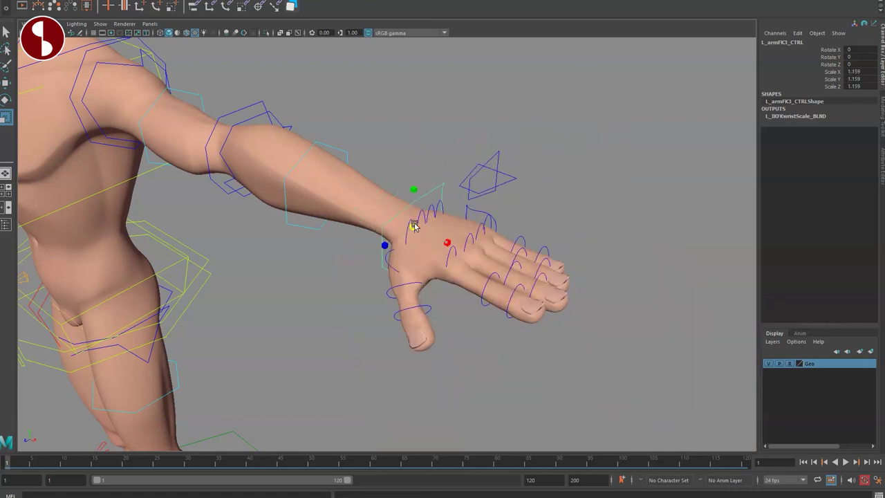
key(q)
Try moving the chest breath control and changing its breath values, then undo the last change
alt+middle_drag(390, 225, 557, 248)
alt+right_drag(557, 249, 422, 242)
alt+drag(422, 243, 367, 219)
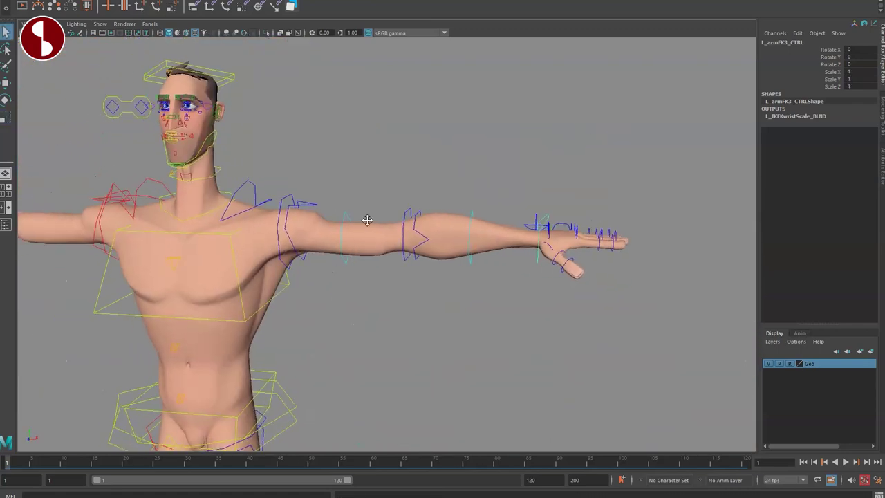
alt+middle_drag(368, 219, 482, 238)
click(472, 228)
mouse_move(472, 228)
alt+mouse_down()
mouse_move(431, 271)
mouse_move(340, 270)
mouse_move(368, 270)
alt+mouse_up()
key(4)
key(5)
alt+middle_drag(368, 270, 348, 296)
alt+right_drag(348, 297, 421, 263)
alt+middle_drag(421, 263, 395, 290)
alt+drag(395, 290, 464, 278)
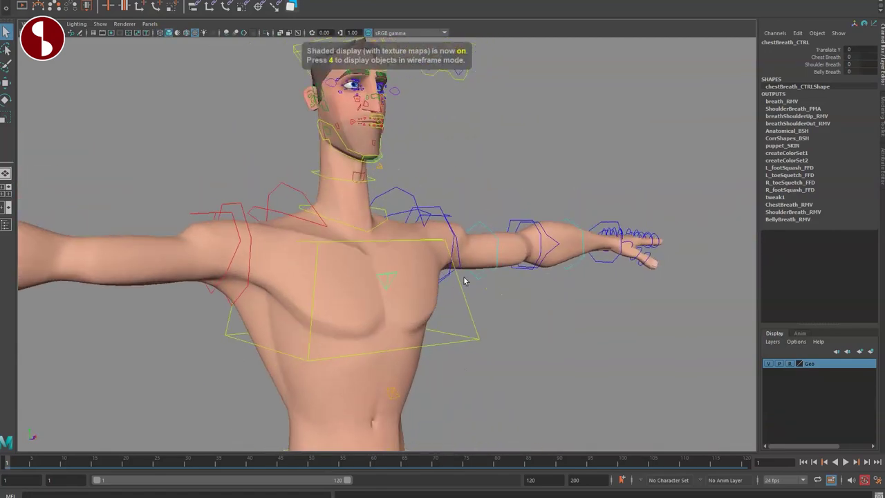
alt+middle_drag(366, 269, 446, 230)
key(w)
drag(475, 233, 572, 212)
middle_drag(643, 108, 674, 158)
key(ctrl+z)
Try changing Shoulder Breath on the chest breath control, and undo the breath changes
click(786, 67)
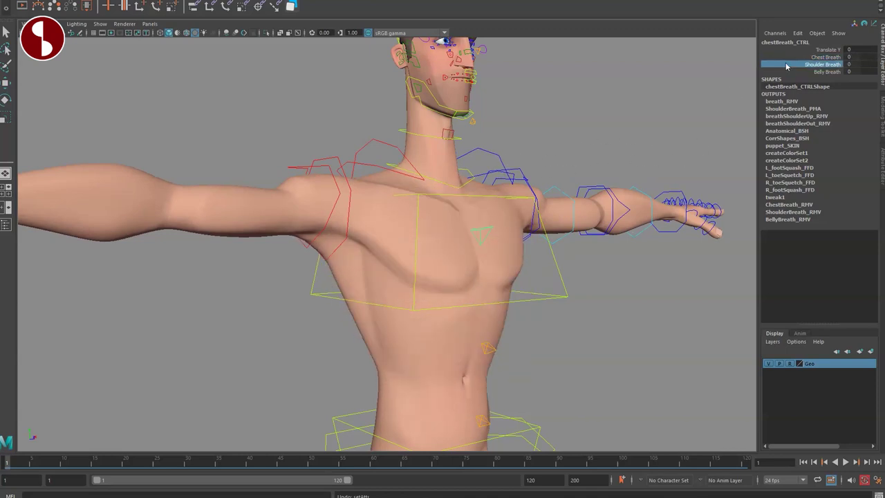
middle_drag(669, 124, 622, 148)
key(ctrl+z)
key(ctrl+z)
key(ctrl+z)
alt+drag(377, 275, 390, 279)
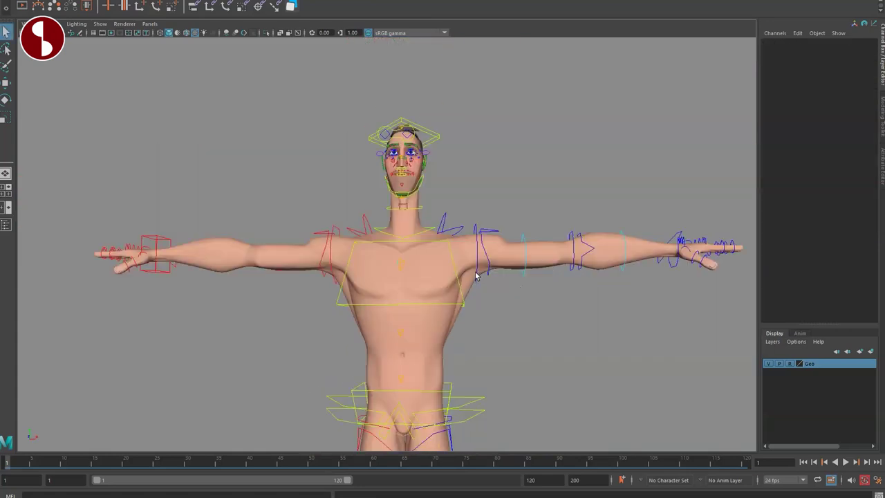
Raise the left arm overhead by rotating its upper-arm FK control, then rotate the left clavicle control
click(482, 232)
key(e)
drag(449, 220, 452, 277)
key(q)
click(447, 224)
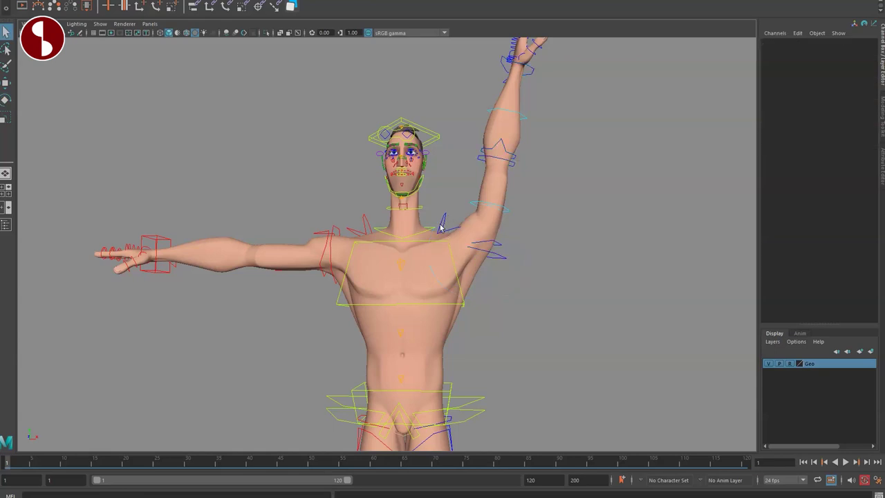
click(450, 225)
key(e)
drag(437, 239, 420, 211)
key(q)
Examine the raised left shoulder's deformation from several angles, then undo the arm and clavicle rotations
alt+drag(550, 283, 335, 275)
alt+middle_drag(335, 275, 402, 356)
alt+right_drag(402, 356, 504, 374)
alt+drag(503, 375, 427, 331)
alt+drag(343, 279, 448, 342)
key(ctrl+z)
key(ctrl+z)
key(ctrl+z)
key(ctrl+z)
click(443, 341)
key(ctrl+z)
alt+right_drag(448, 342, 410, 267)
alt+middle_drag(410, 266, 419, 272)
key(q)
Try rotating the head control and undo the rotation
alt+middle_drag(448, 316, 427, 309)
click(426, 193)
key(e)
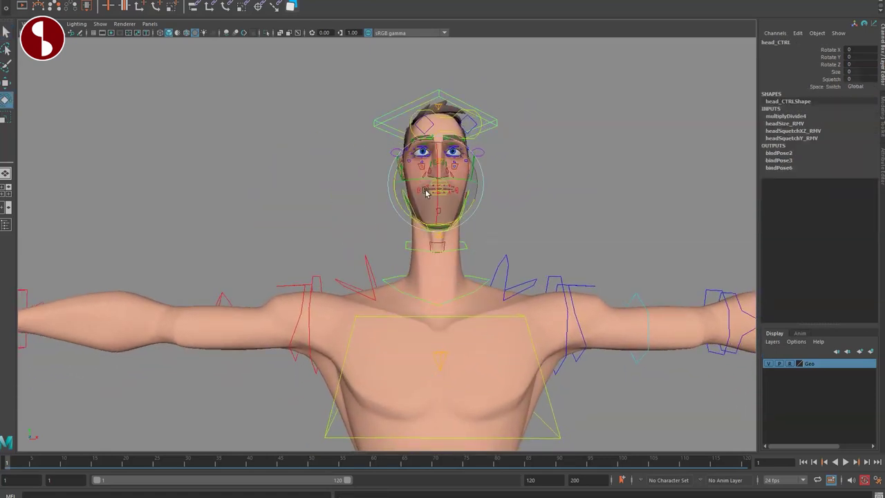
mouse_move(419, 222)
mouse_down()
mouse_move(399, 225)
mouse_move(419, 229)
mouse_up()
key(ctrl+z)
key(q)
Rotate the neck base control to about -38 degrees in Z and set its Space Switch to Global
click(411, 285)
key(e)
drag(436, 292, 495, 299)
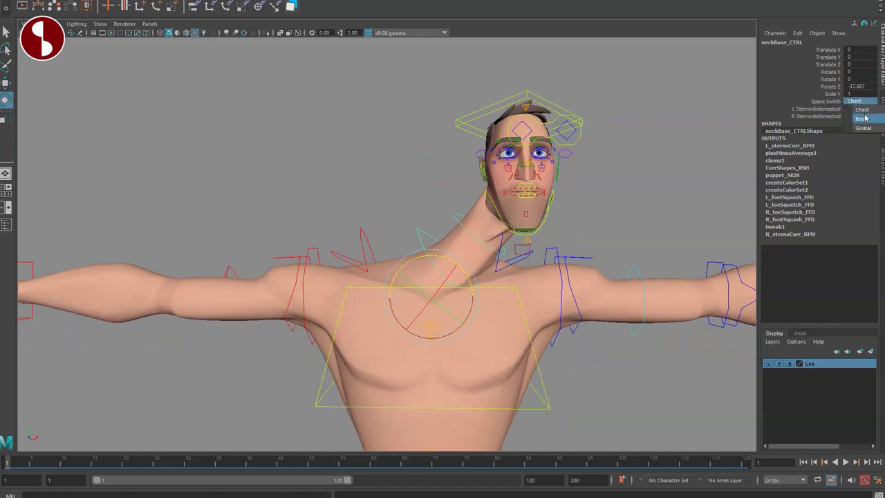
click(864, 130)
Check the attributes of the spine chest control and the body control
alt+right_drag(516, 214, 432, 194)
click(340, 351)
alt+middle_drag(347, 298, 398, 194)
alt+right_drag(398, 193, 373, 185)
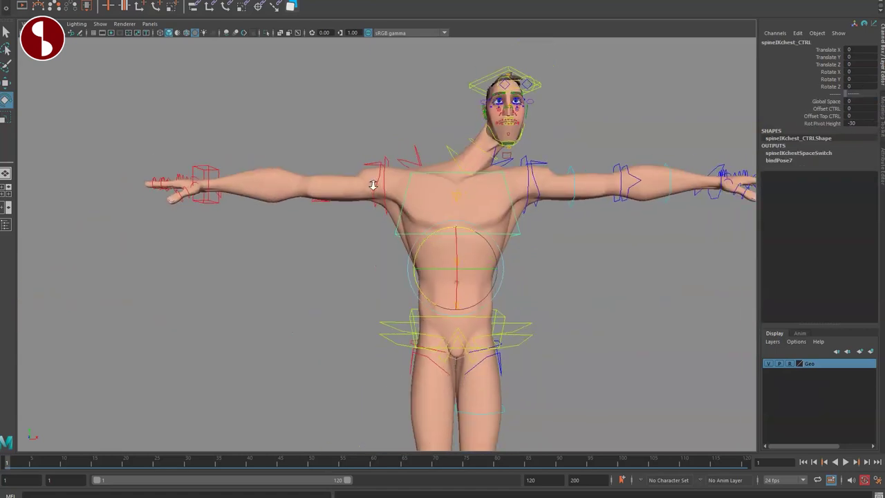
click(377, 341)
scroll(482, 352, up, 5)
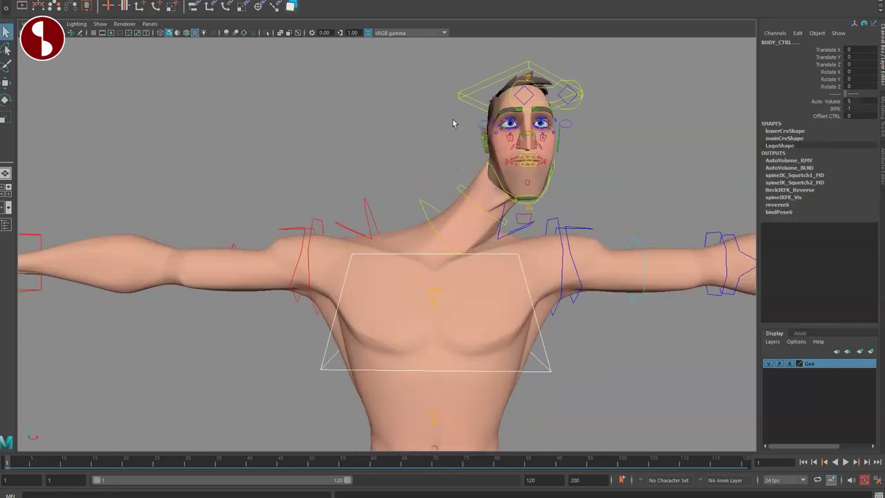
Tilt the head control to about -37.5 degrees in Z, then rotate the head and neck controls together toward upright
click(503, 79)
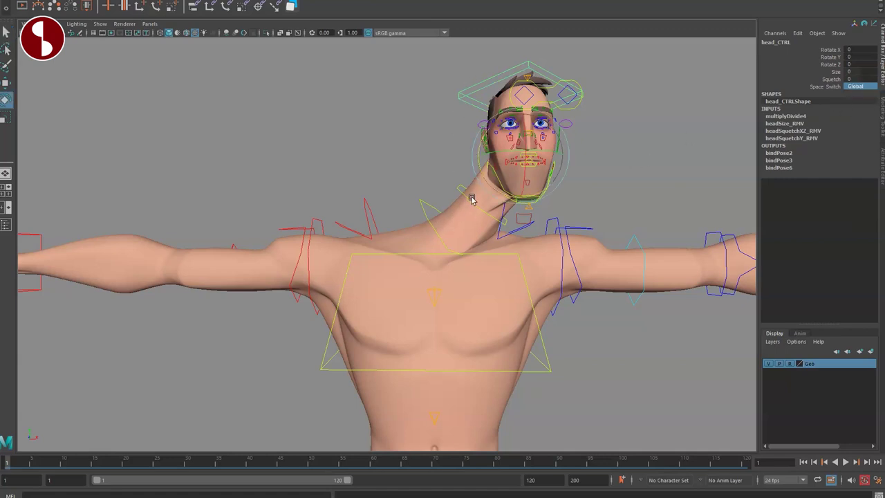
drag(488, 181, 473, 166)
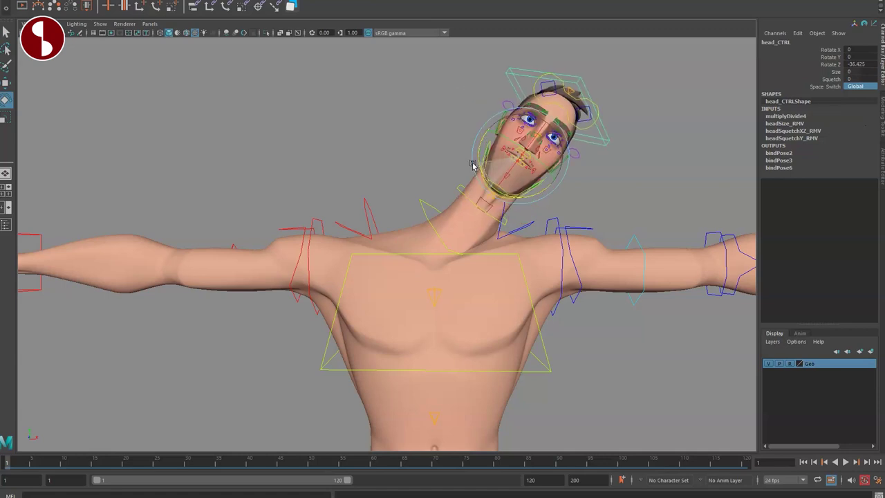
click(419, 216)
click(522, 77)
key(e)
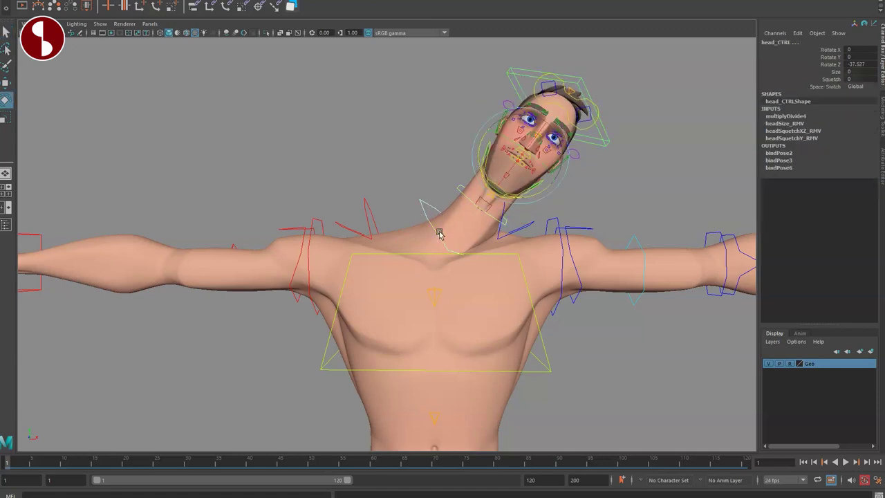
drag(483, 169, 485, 211)
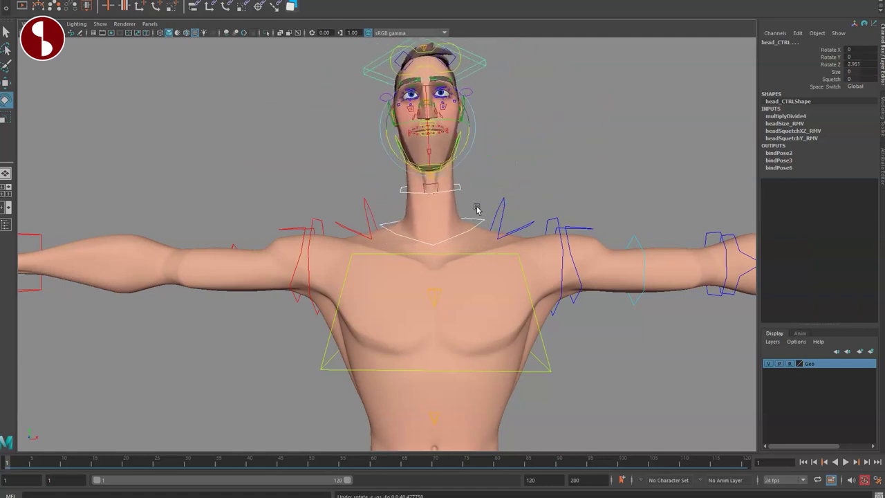
Undo the head and neck rotations and the space switch changes
key(ctrl+z)
key(ctrl+z)
key(ctrl+z)
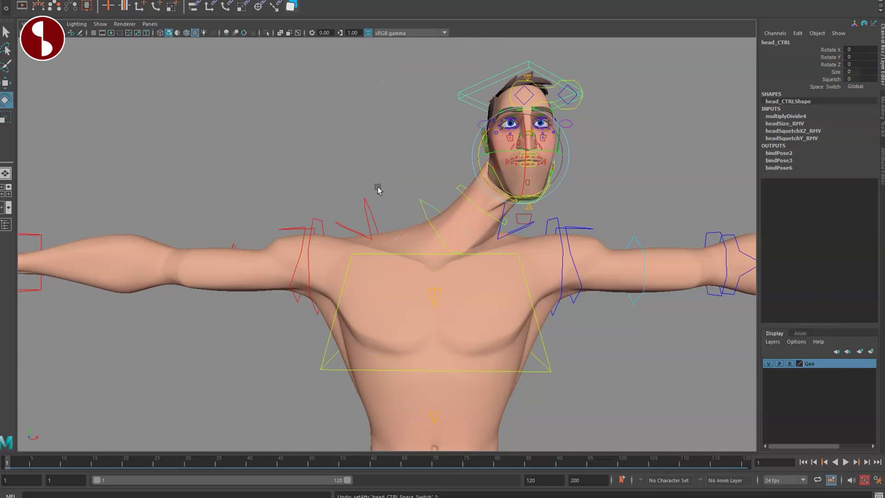
key(ctrl+z)
key(ctrl+z)
key(ctrl+z)
key(ctrl+z)
key(ctrl+z)
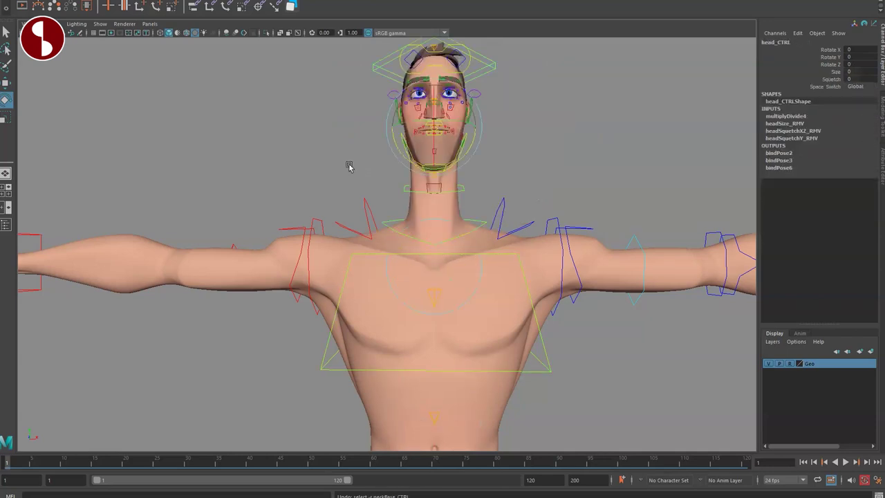
Try tilting the upper body with the spine chest control to check how the neck and head follow, and undo it
click(350, 166)
alt+drag(366, 174, 344, 147)
click(326, 113)
alt+drag(325, 113, 469, 225)
alt+drag(406, 213, 428, 223)
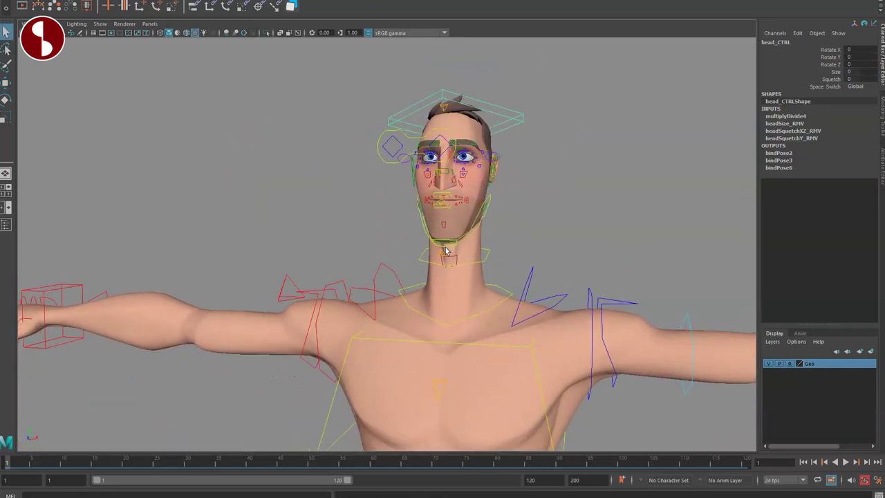
alt+drag(460, 277, 374, 354)
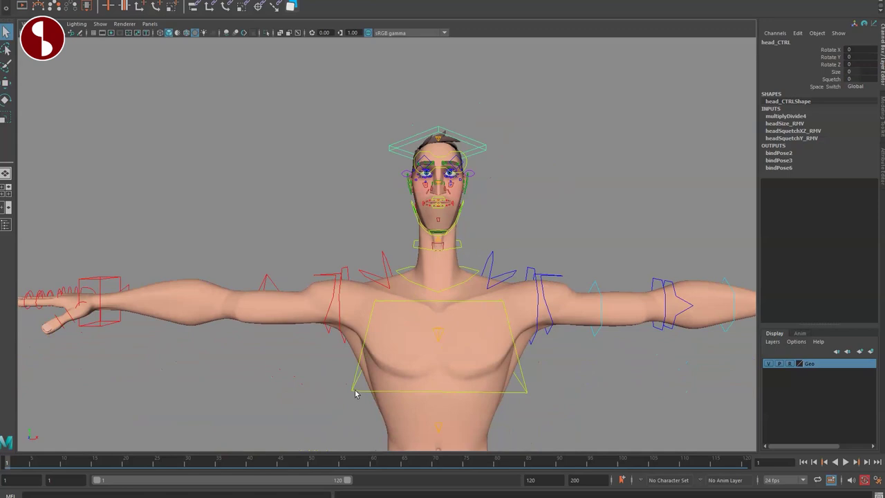
click(355, 394)
scroll(375, 277, down, 2)
key(e)
mouse_move(450, 292)
mouse_down()
mouse_move(475, 316)
mouse_move(433, 300)
mouse_move(474, 316)
mouse_move(445, 287)
mouse_up()
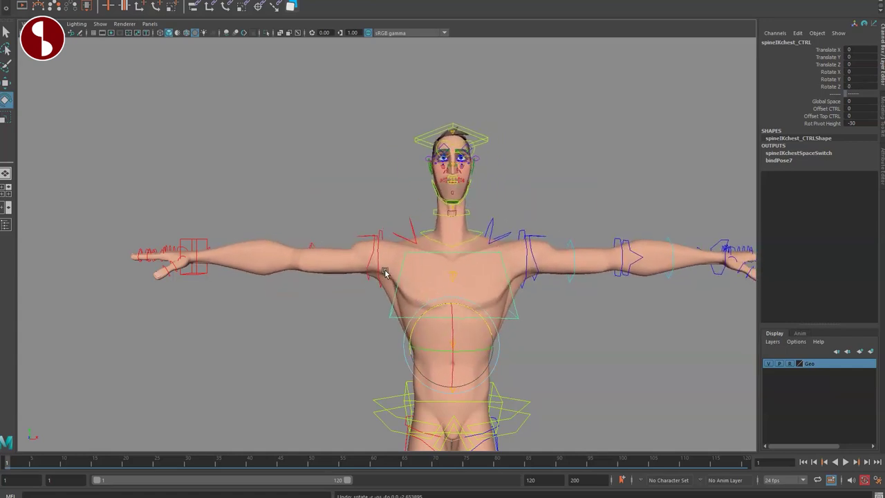
Set both L and R Sternocleidomastoid to 10 on the neck base control and examine the neck muscles
scroll(385, 273, up, 5)
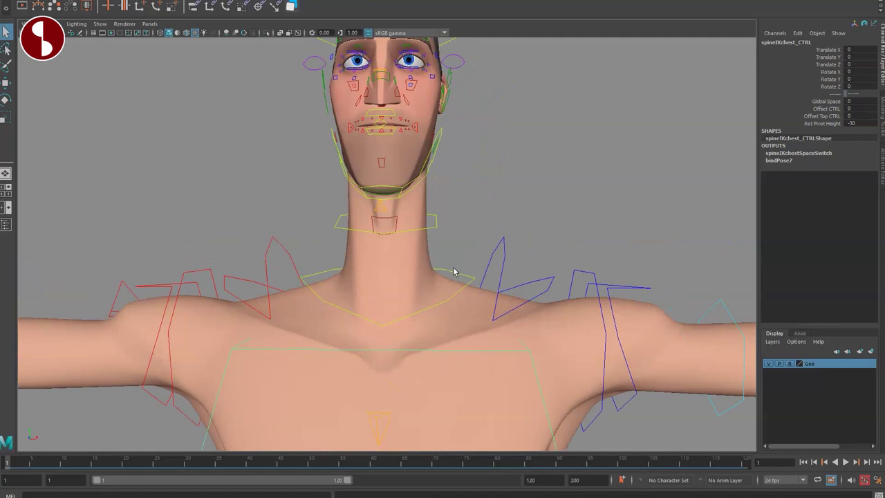
click(457, 272)
alt+middle_drag(471, 276, 560, 325)
alt+right_drag(560, 324, 472, 294)
drag(795, 109, 795, 115)
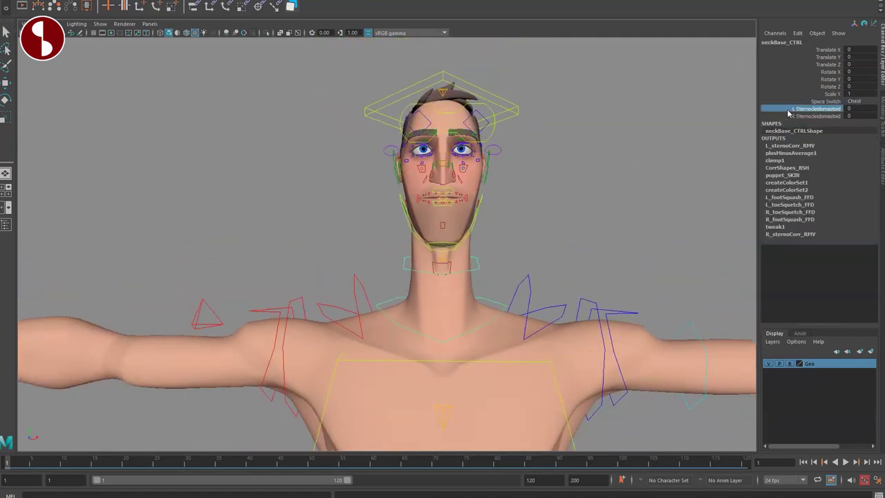
middle_drag(613, 142, 650, 202)
alt+drag(515, 294, 432, 301)
alt+right_drag(432, 301, 624, 324)
alt+drag(623, 323, 542, 262)
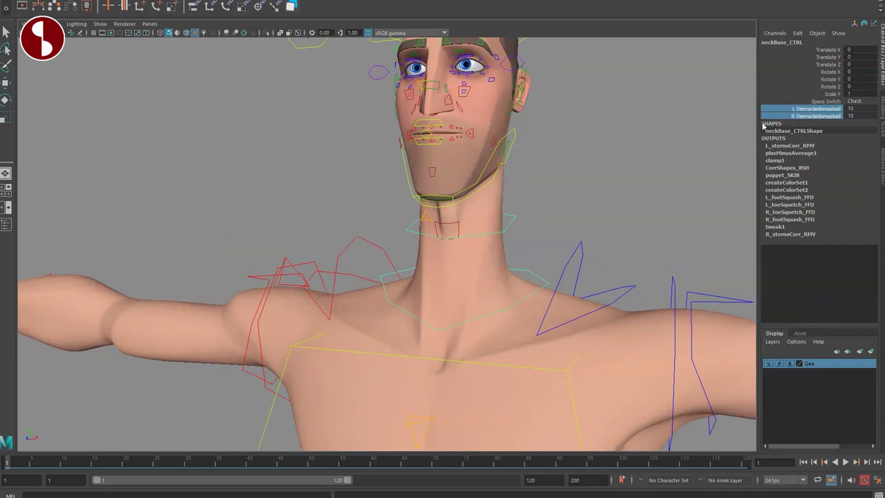
Try varying the neck base control's two Sternocleidomastoid values, then set both back to 0
middle_drag(630, 161, 698, 195)
mouse_move(464, 292)
alt+mouse_down()
mouse_move(490, 290)
mouse_move(477, 291)
alt+mouse_up()
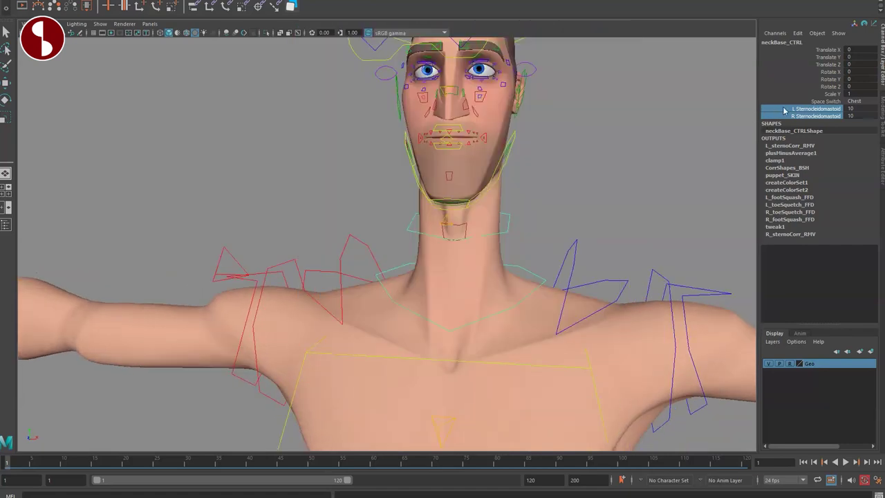
middle_drag(387, 152, 176, 198)
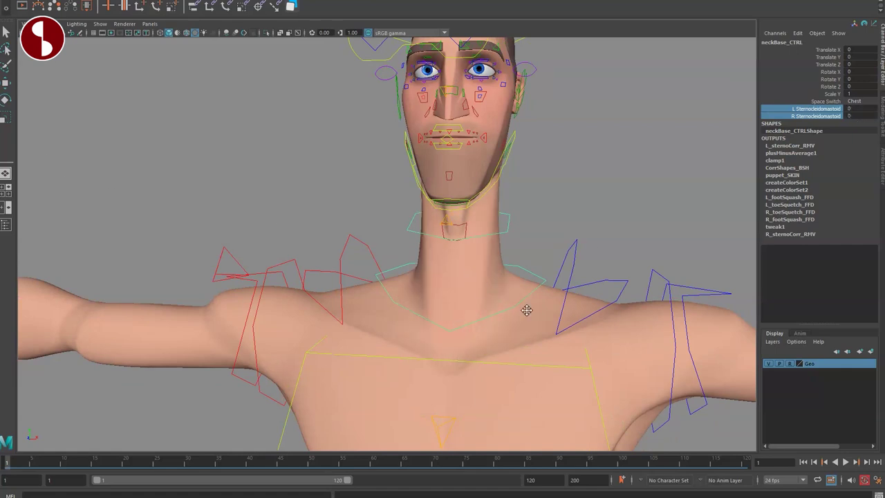
alt+right_drag(527, 310, 228, 251)
alt+drag(227, 251, 248, 267)
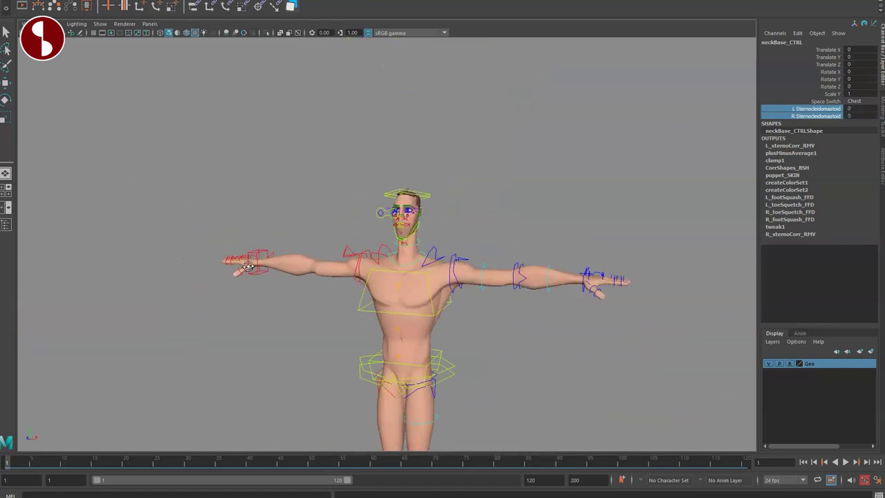
Try shortening the neck by scaling the neck base control to about 0.7 in Y, and return Scale Y to 1
alt+right_drag(249, 267, 527, 365)
mouse_move(332, 298)
alt+mouse_down()
mouse_move(397, 297)
mouse_move(345, 299)
alt+mouse_up()
alt+right_drag(345, 299, 429, 325)
alt+middle_drag(459, 293, 470, 317)
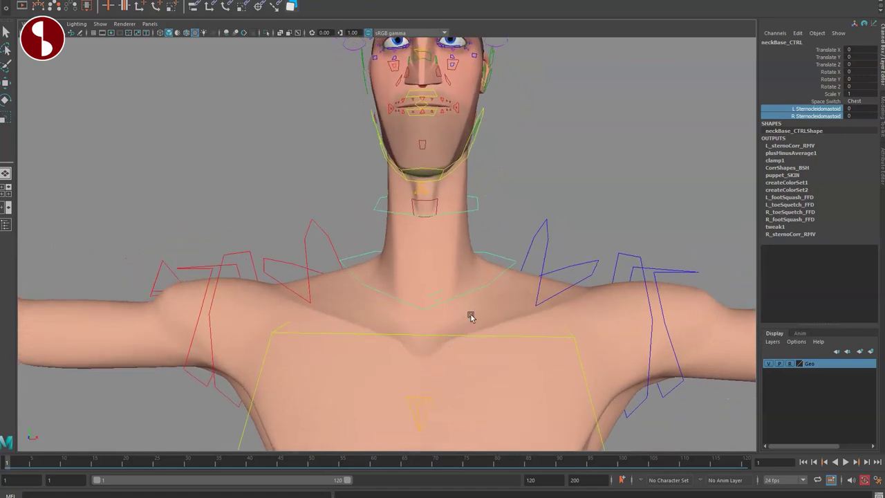
middle_drag(683, 157, 526, 165)
key(r)
alt+middle_drag(429, 334, 500, 371)
alt+right_drag(500, 371, 373, 280)
drag(441, 271, 371, 303)
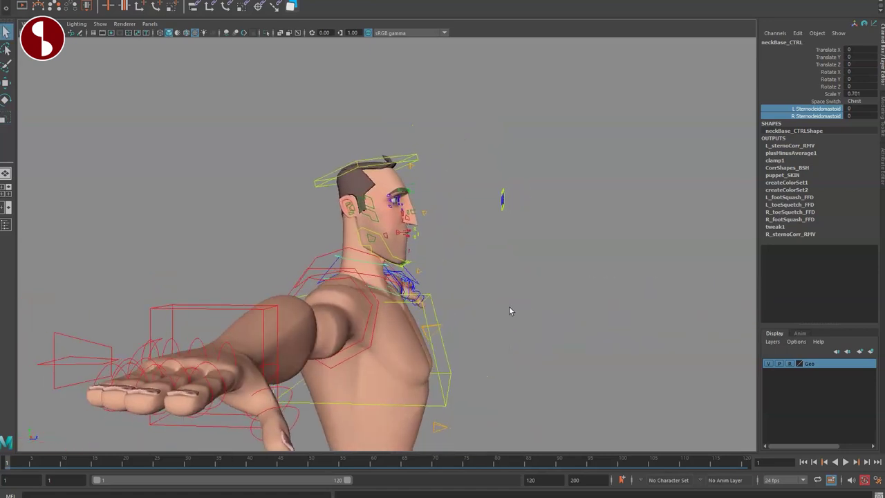
alt+right_drag(371, 302, 494, 242)
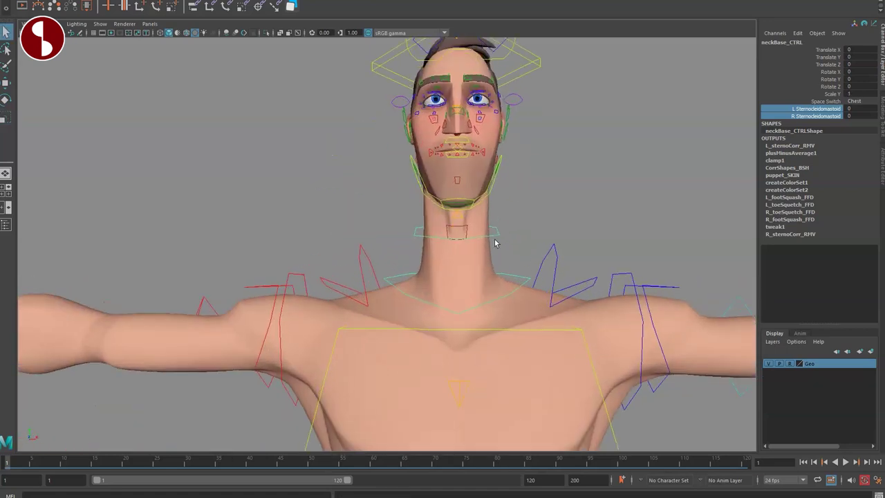
Try bending the neck by moving the neck IK bender control to about X -9.8, Y 3.5, Z -6.5
click(490, 249)
drag(440, 239, 481, 278)
alt+drag(481, 278, 377, 251)
drag(351, 217, 282, 200)
alt+drag(377, 243, 411, 195)
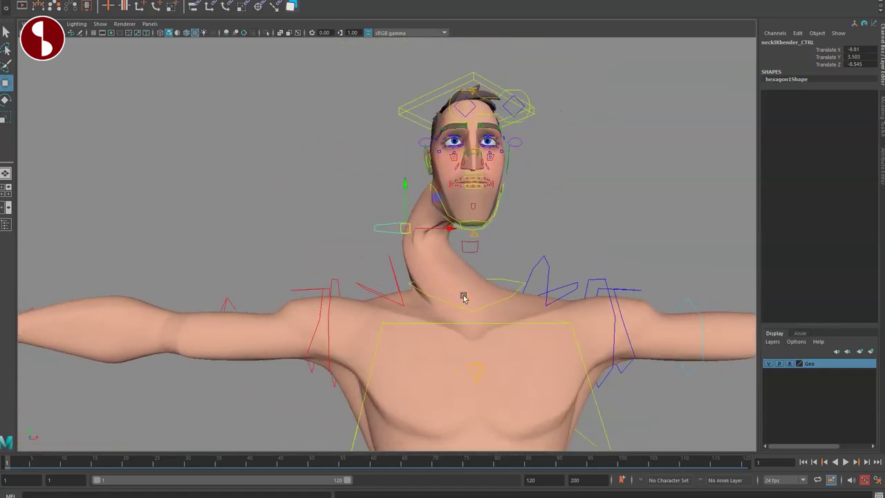
Try twisting the bent neck by rotating the neck base control in Y, and undo the neck pose
click(469, 334)
key(e)
mouse_move(469, 335)
mouse_down()
mouse_move(401, 336)
mouse_move(479, 336)
mouse_up()
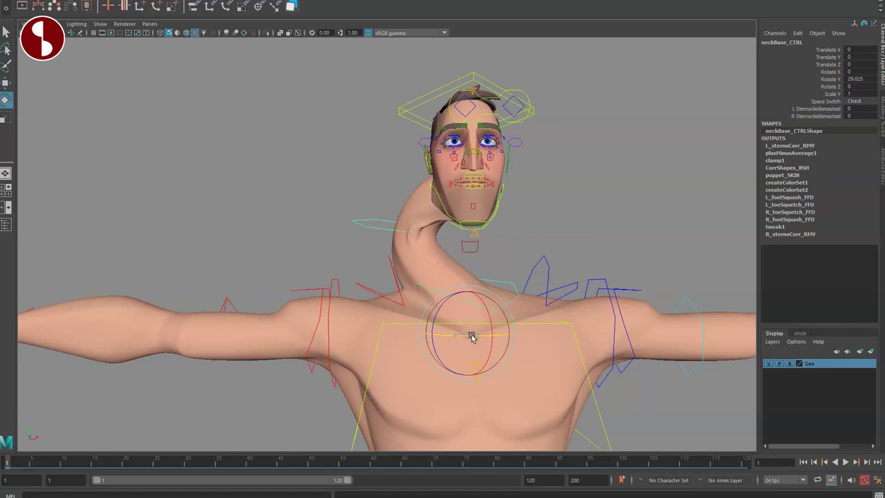
drag(425, 339, 509, 342)
click(370, 221)
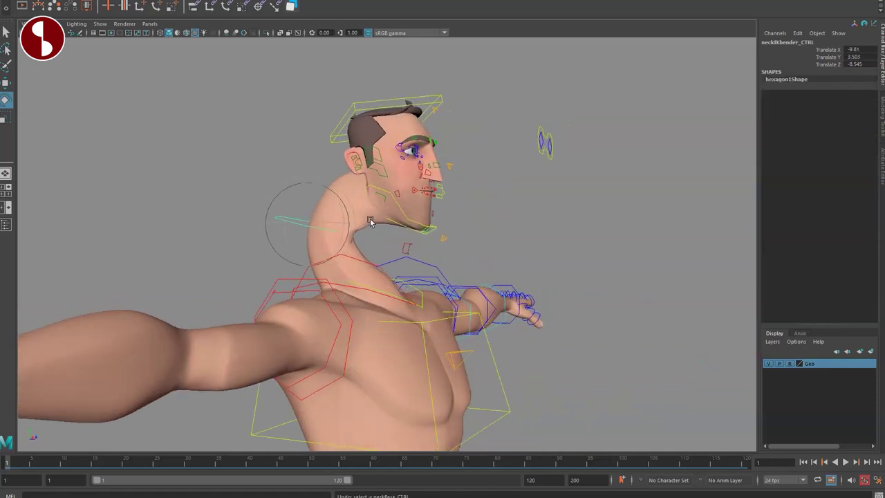
key(ctrl+z)
Try shifting the Adam's apple control around on the front of the throat, and undo the moves
alt+drag(449, 295, 355, 291)
alt+middle_drag(355, 291, 320, 274)
alt+right_drag(320, 274, 452, 291)
key(q)
alt+middle_drag(439, 255, 498, 302)
alt+drag(498, 302, 383, 302)
click(452, 286)
alt+right_drag(452, 288, 425, 275)
alt+middle_drag(425, 275, 449, 228)
alt+drag(449, 229, 438, 290)
key(w)
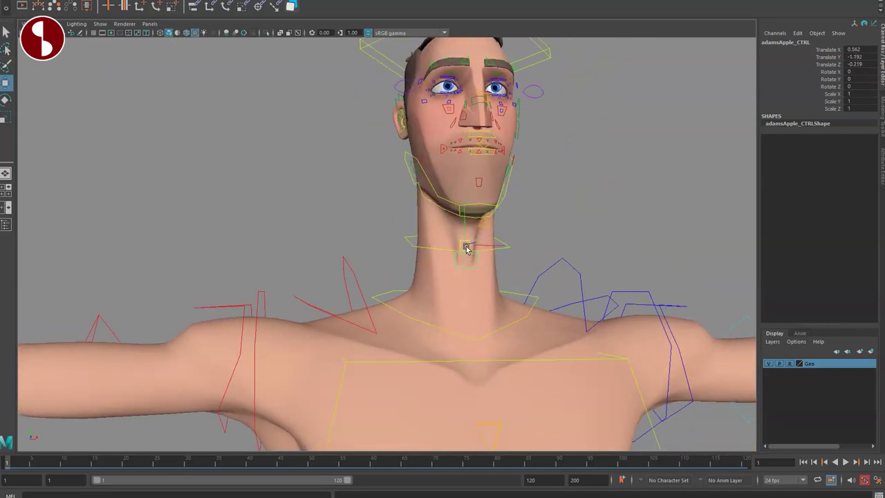
key(ctrl+z)
drag(466, 246, 399, 247)
key(ctrl+z)
key(ctrl+z)
Try rotating the head with the head control, and undo the rotation
click(343, 195)
key(q)
click(329, 150)
key(w)
key(e)
drag(410, 186, 369, 242)
key(ctrl+z)
Try squashing and stretching the head with the head control's Squetch attribute, and restore it to 0
alt+middle_drag(420, 286, 421, 274)
alt+drag(422, 276, 388, 250)
key(q)
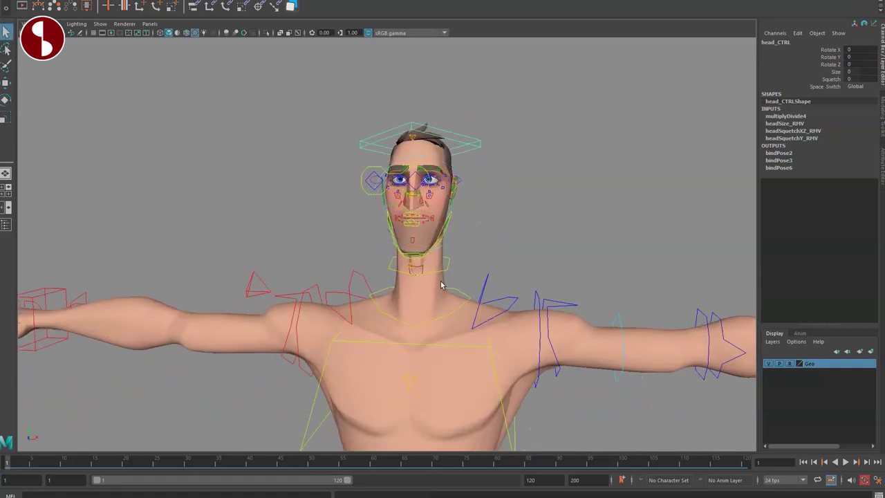
key(w)
click(408, 210)
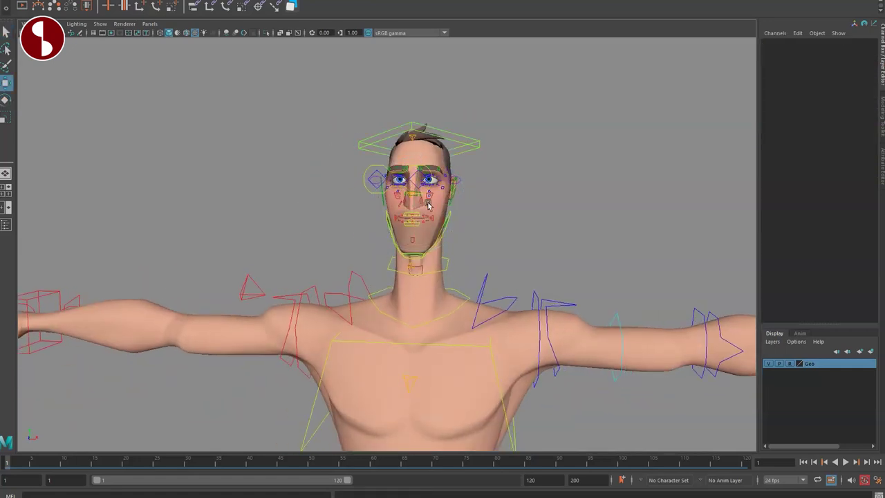
alt+drag(361, 206, 407, 241)
alt+right_drag(406, 240, 440, 242)
key(q)
alt+drag(439, 242, 432, 275)
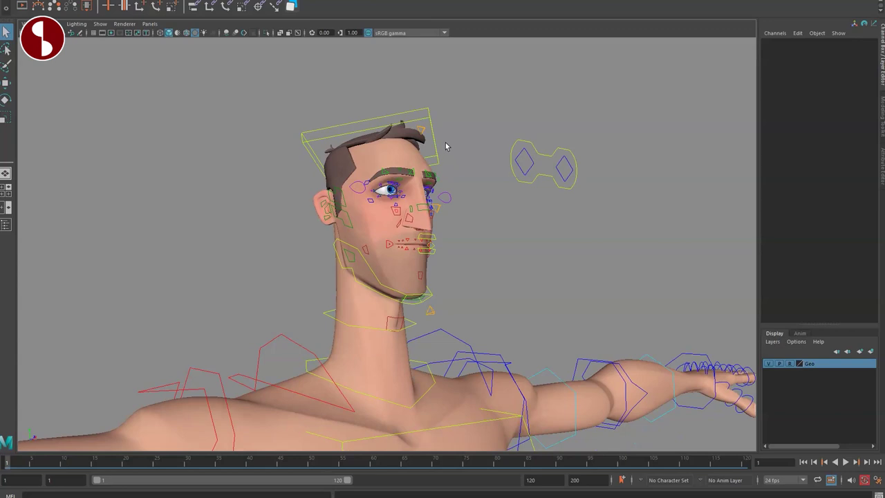
click(426, 132)
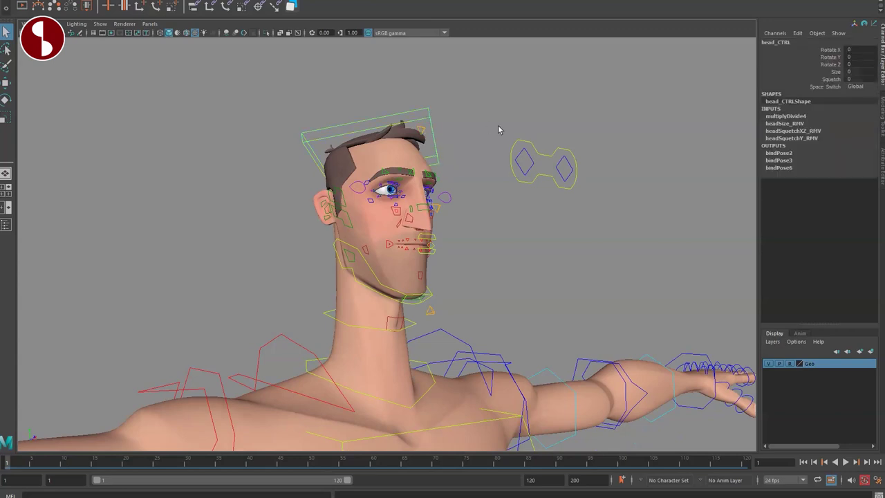
click(831, 80)
alt+right_drag(741, 265, 506, 226)
middle_drag(506, 225, 470, 230)
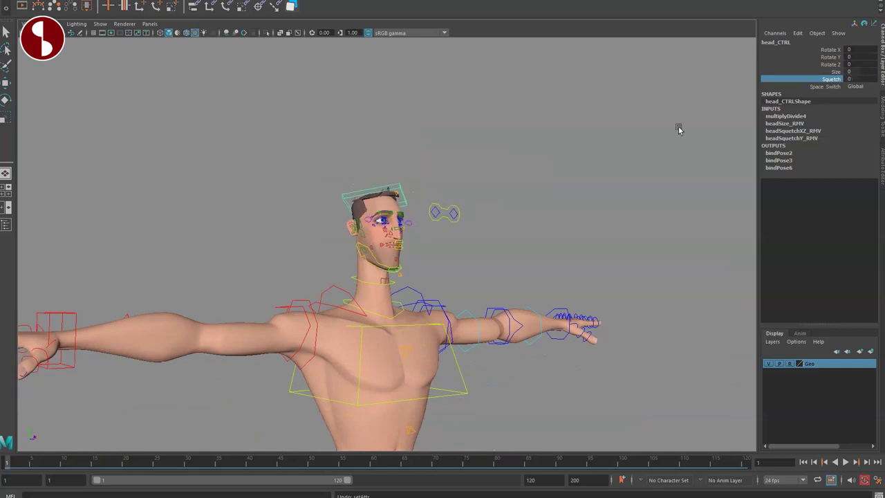
Set the head control's Size to 10, compare the head with the whole body, and undo the resize
click(826, 72)
middle_drag(731, 99, 797, 213)
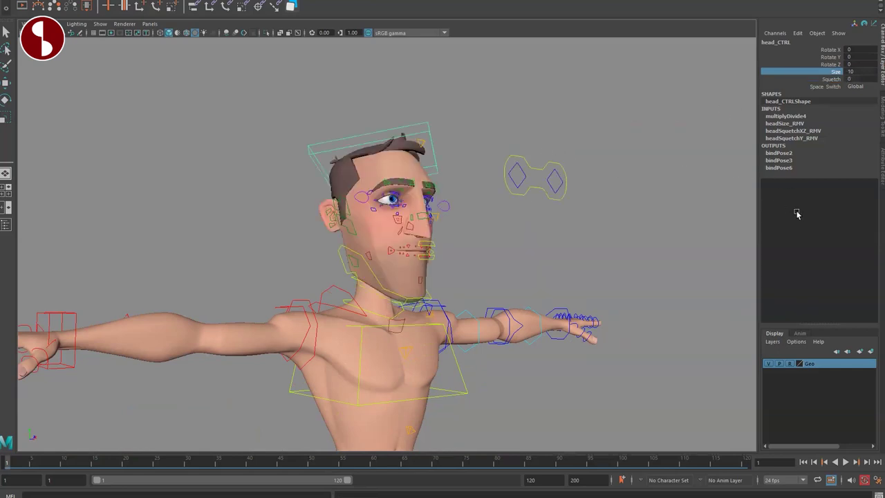
alt+drag(418, 284, 450, 269)
alt+right_drag(450, 268, 340, 247)
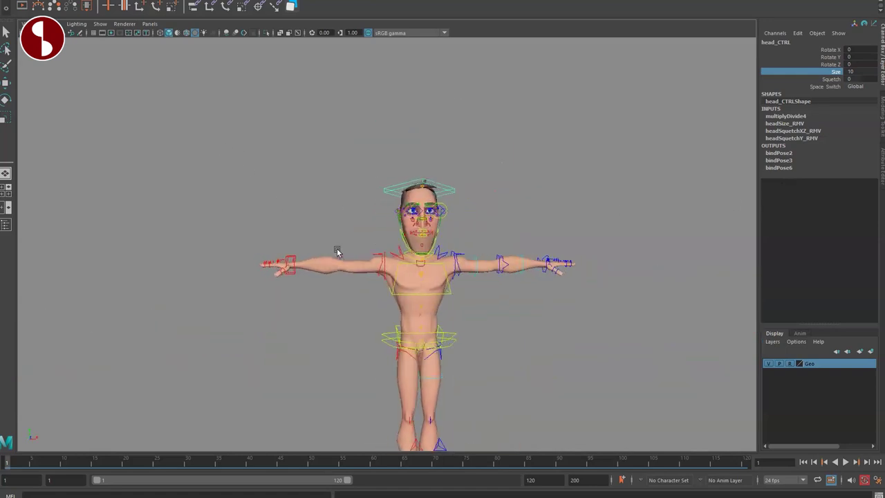
key(ctrl+z)
key(ctrl+z)
key(ctrl+z)
key(ctrl+z)
Try deforming the top of the head by moving the top squetch control
key(f)
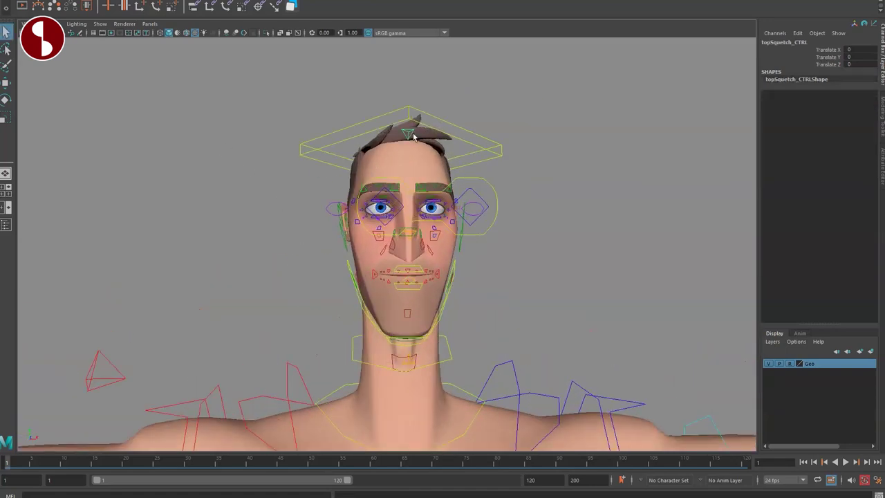
key(w)
mouse_move(408, 136)
mouse_down()
mouse_move(423, 116)
mouse_move(405, 166)
mouse_move(437, 20)
mouse_move(446, 69)
mouse_move(405, 135)
mouse_move(419, 140)
mouse_up()
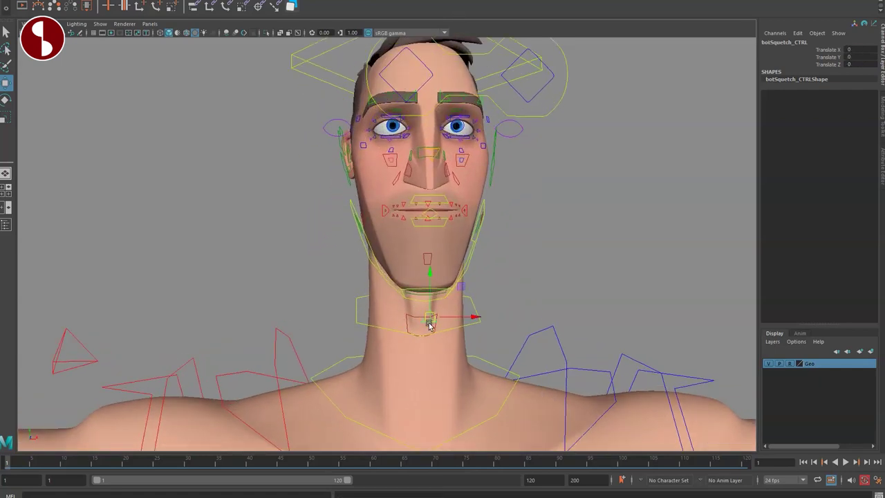
Try squashing the lower face by moving the bottom squetch control upward, and undo it
alt+right_drag(429, 325, 399, 320)
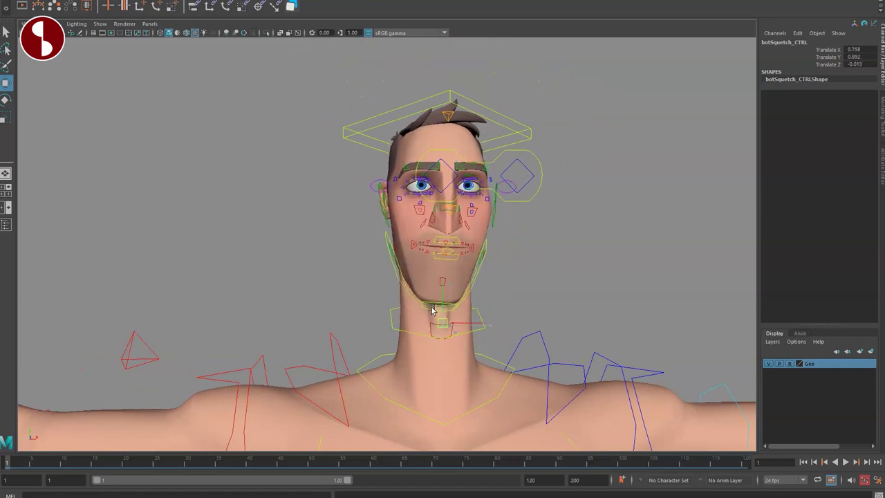
drag(428, 322, 435, 286)
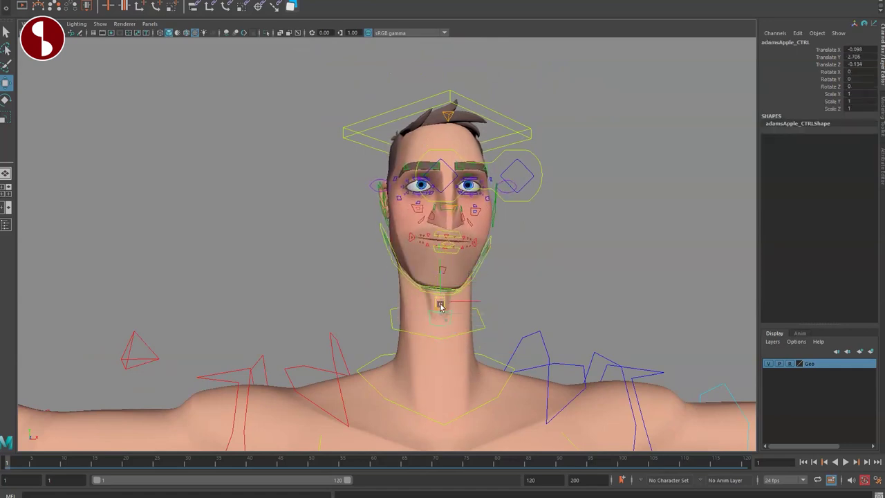
key(ctrl+z)
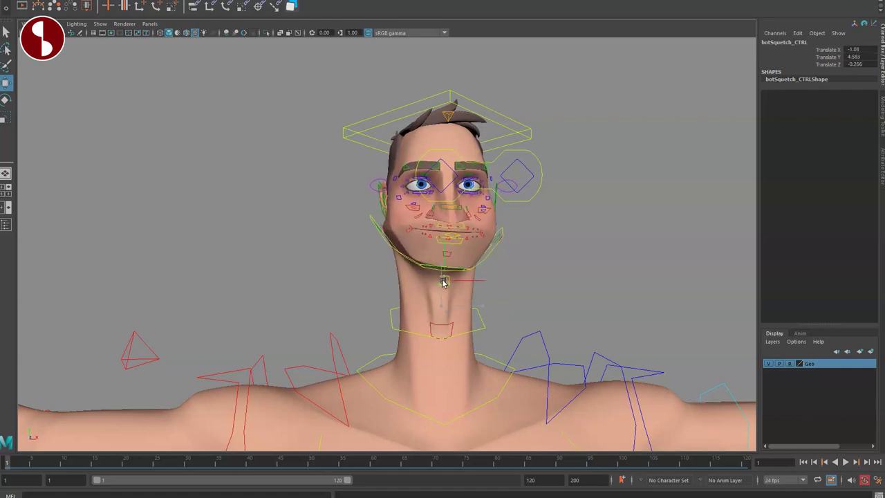
key(ctrl+z)
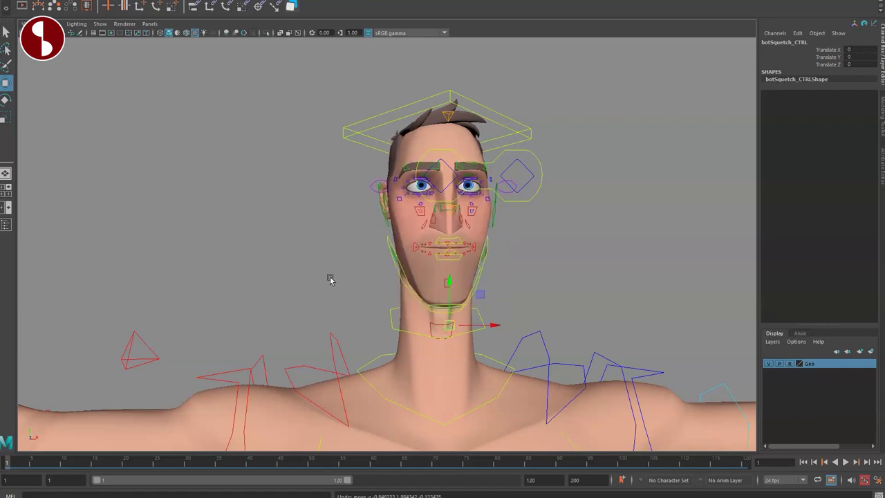
Rotate the jaw control open and closed to test it, and leave the mouth slightly open at Rotate X about 5.8
alt+right_drag(331, 279, 394, 312)
key(q)
alt+drag(346, 305, 444, 364)
alt+drag(434, 317, 451, 307)
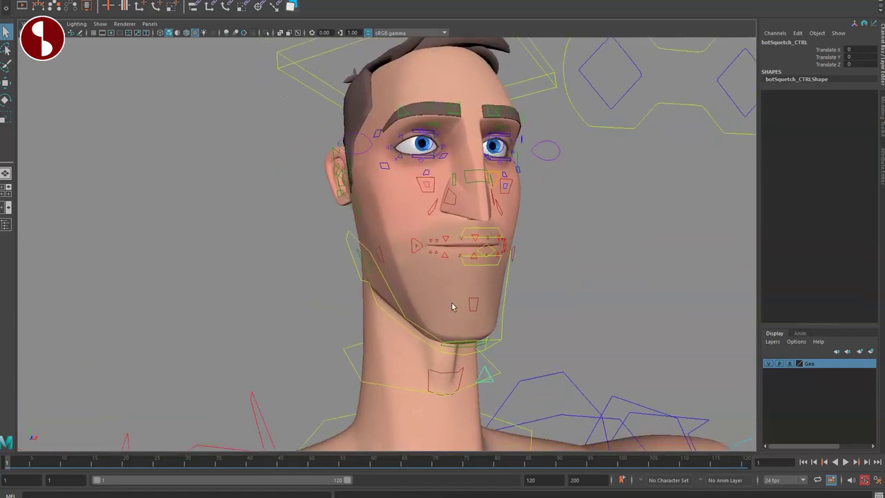
click(461, 358)
key(e)
drag(415, 254, 329, 233)
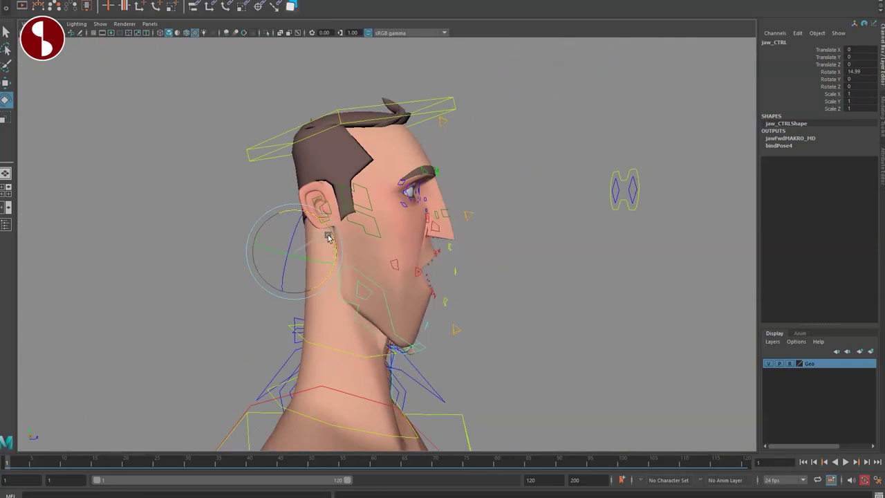
drag(328, 219, 272, 274)
alt+right_drag(272, 274, 437, 387)
alt+drag(437, 387, 462, 384)
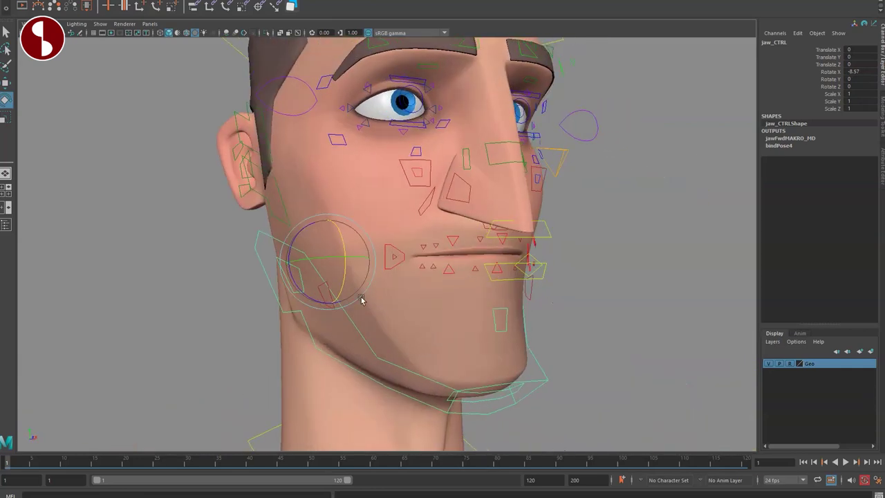
drag(334, 235, 352, 246)
alt+drag(442, 313, 373, 318)
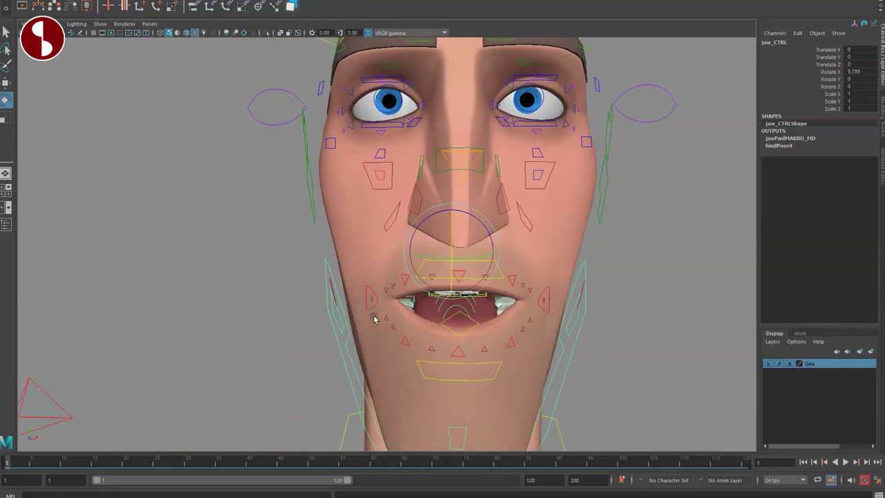
Try rotating the chin control to about -38 in X, and undo the rotation
alt+right_drag(373, 318, 345, 284)
alt+middle_drag(345, 285, 358, 223)
alt+drag(358, 223, 409, 316)
click(507, 387)
click(476, 354)
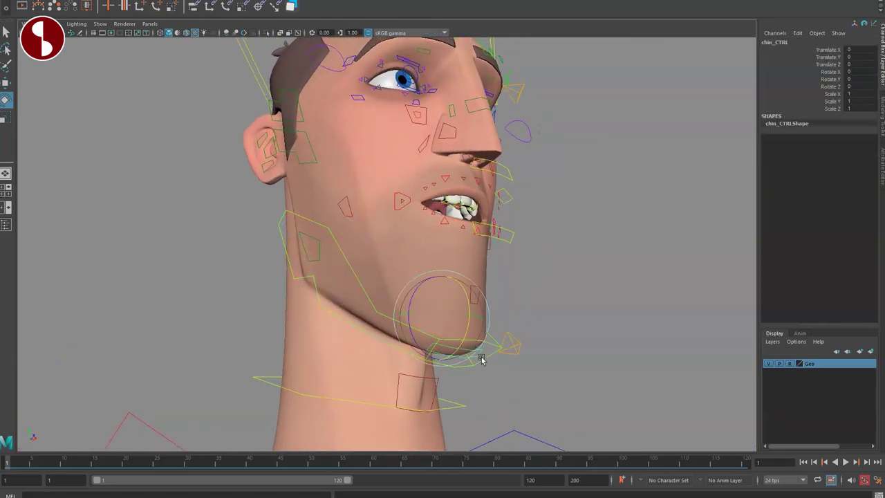
alt+drag(480, 357, 454, 329)
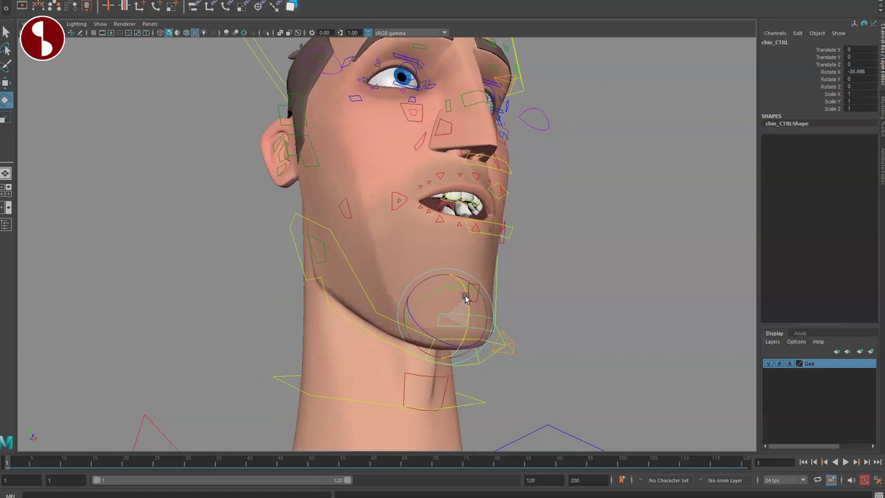
key(ctrl+z)
Try moving and scaling the chin control, and undo both changes
key(w)
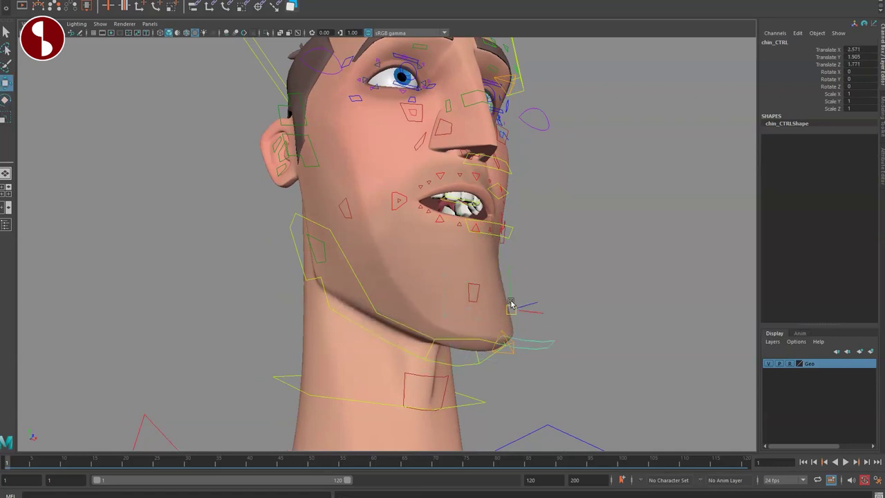
key(ctrl+z)
key(r)
drag(447, 317, 562, 360)
drag(498, 337, 478, 357)
key(ctrl+z)
Try moving the mentalis control around on the chin while viewing it from several angles, and undo the moves
click(504, 374)
key(q)
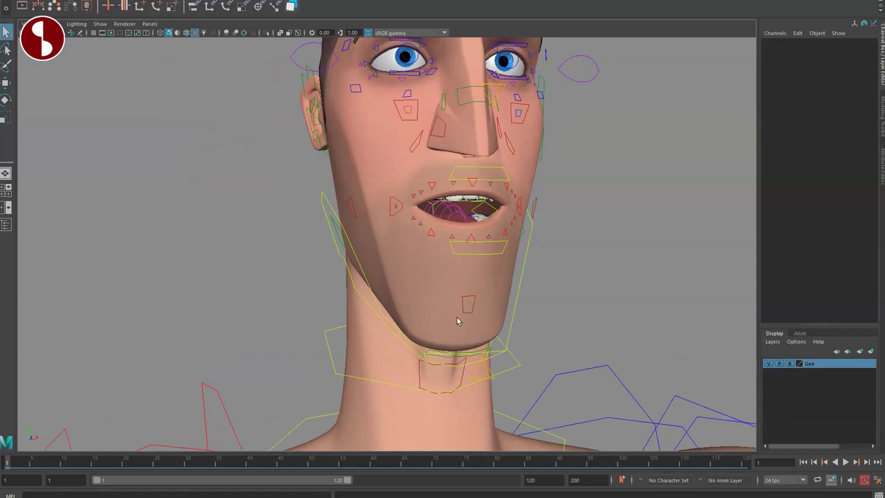
click(467, 315)
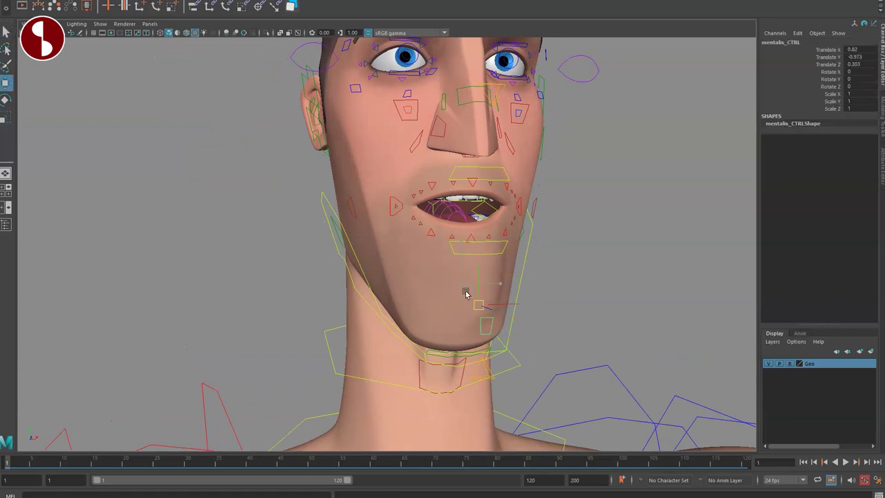
alt+drag(442, 258, 337, 274)
alt+drag(359, 215, 423, 306)
key(ctrl+z)
key(r)
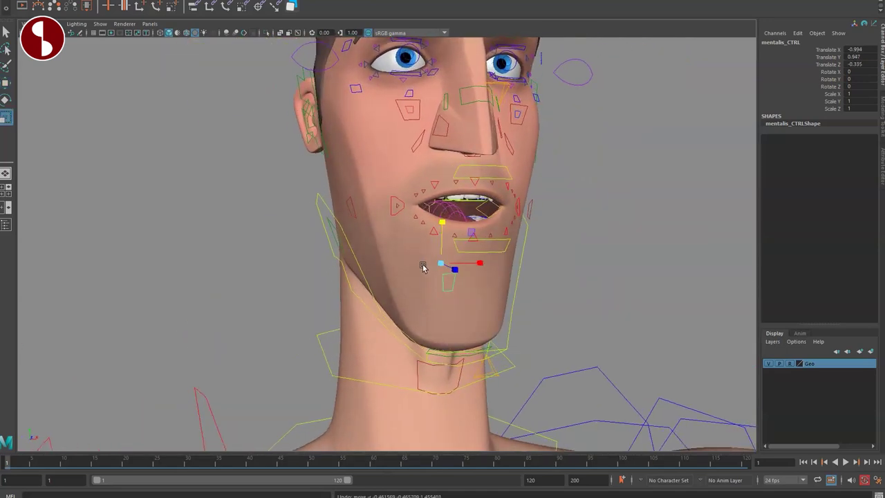
key(ctrl+z)
key(ctrl+z)
Try scaling the mentalis control, and undo the scaling
click(466, 302)
drag(462, 283, 505, 307)
key(ctrl+z)
key(ctrl+z)
Try moving, rotating and scaling the secondary jaw control, and undo the changes
key(q)
mouse_move(436, 293)
alt+mouse_down()
mouse_move(422, 316)
mouse_move(431, 297)
mouse_move(419, 291)
mouse_move(411, 263)
mouse_move(464, 246)
mouse_move(433, 251)
mouse_move(455, 251)
mouse_move(428, 302)
mouse_move(443, 302)
alt+mouse_up()
click(341, 264)
key(w)
key(ctrl+z)
key(e)
mouse_move(396, 233)
mouse_down()
mouse_move(409, 214)
mouse_move(389, 247)
mouse_move(406, 234)
mouse_up()
key(r)
alt+drag(382, 282, 468, 285)
key(ctrl+z)
key(ctrl+z)
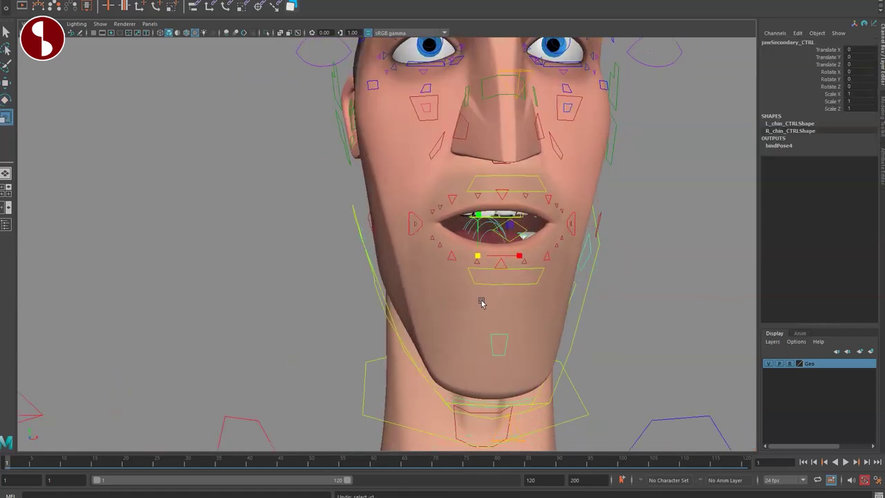
Move the upper lip control from side to side to test it, and leave it raised about 1 unit in Y
key(q)
alt+right_drag(480, 302, 436, 306)
alt+drag(436, 306, 448, 325)
alt+right_drag(448, 325, 462, 285)
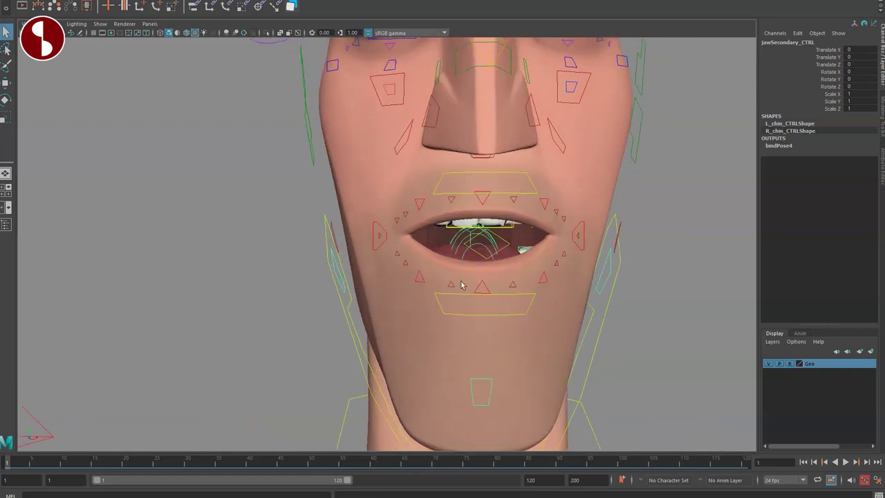
click(444, 193)
key(w)
mouse_move(481, 185)
mouse_down()
mouse_move(488, 170)
mouse_move(487, 193)
mouse_up()
alt+right_drag(487, 195, 414, 221)
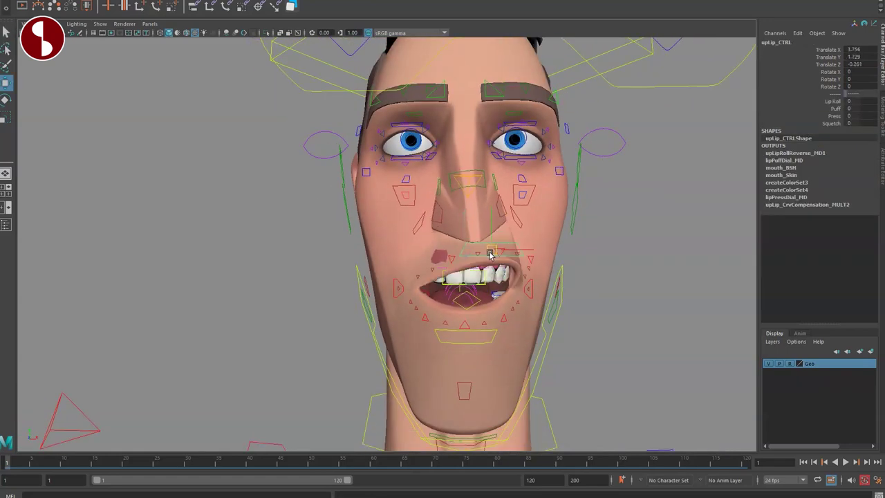
middle_drag(455, 220, 512, 254)
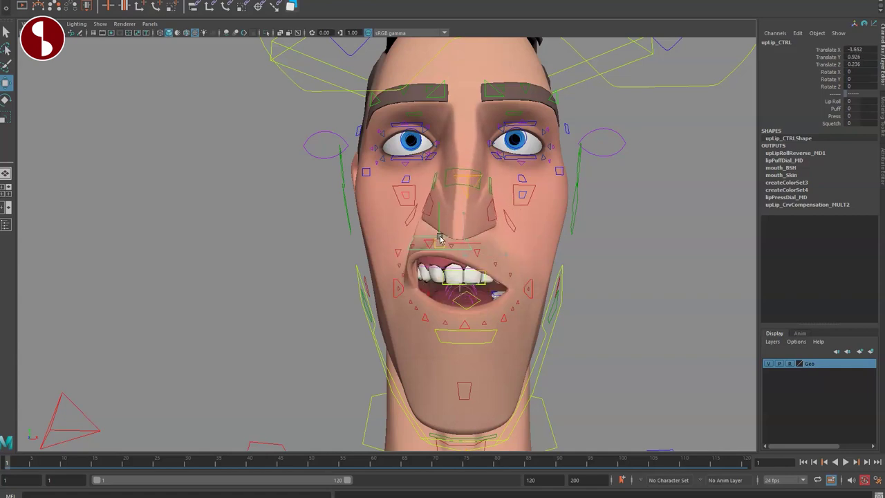
Try the upper lip control's Lip Roll, Puff, Press and Squetch attributes, with Squetch set to 10
click(795, 102)
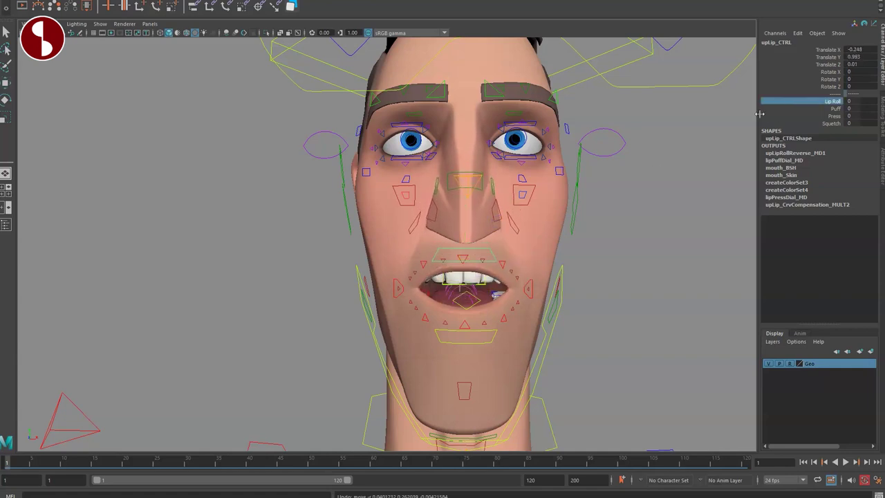
click(795, 108)
middle_drag(601, 123, 635, 144)
click(785, 116)
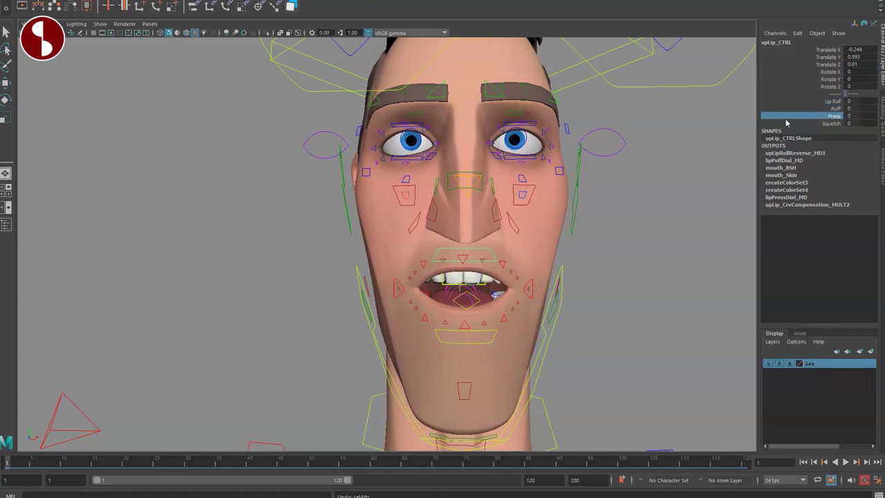
click(769, 123)
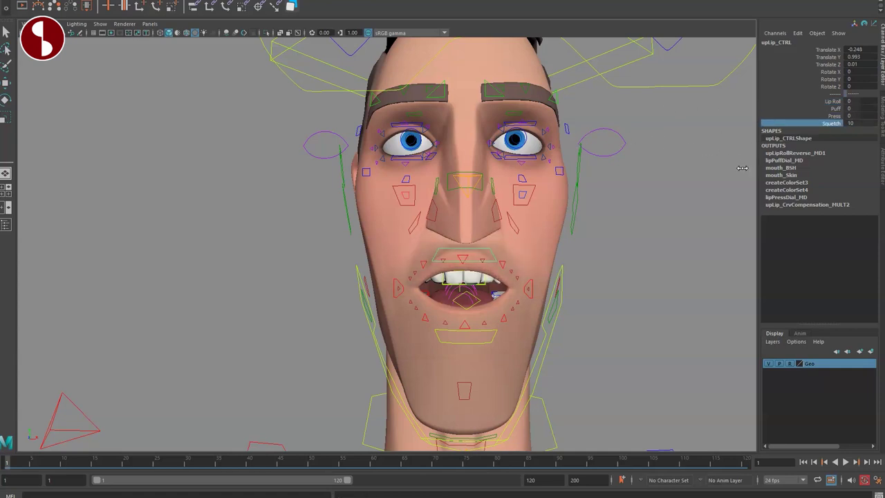
Try moving the upper lip control up and in depth while checking the mouth in profile, and undo the moves
alt+right_drag(476, 256, 531, 286)
key(q)
alt+drag(444, 297, 513, 310)
alt+middle_drag(476, 298, 464, 295)
key(w)
drag(517, 237, 517, 203)
alt+drag(522, 269, 405, 213)
mouse_move(346, 242)
mouse_down()
mouse_move(362, 298)
mouse_move(348, 253)
mouse_move(358, 272)
mouse_move(338, 268)
mouse_move(354, 233)
mouse_up()
alt+drag(408, 283, 464, 280)
key(ctrl+z)
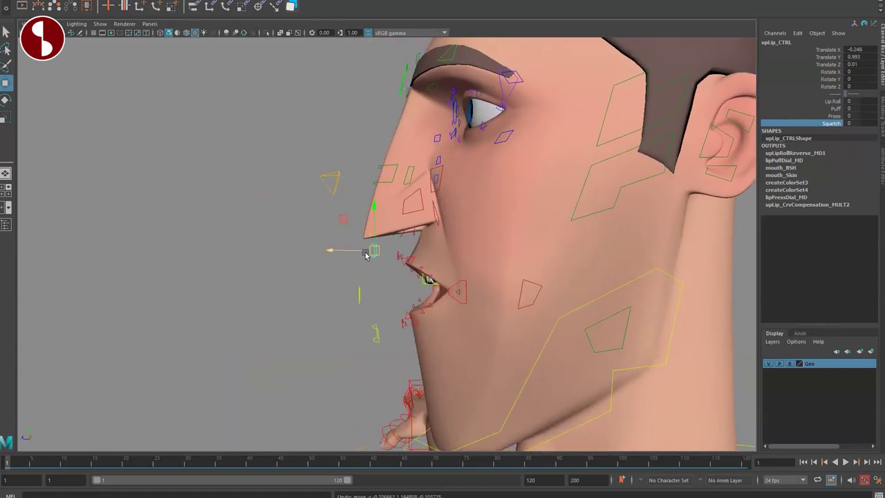
Try pulling the upper lip control forward about 5.8 units in Z and rotating it about -51 degrees in X
drag(330, 257, 300, 255)
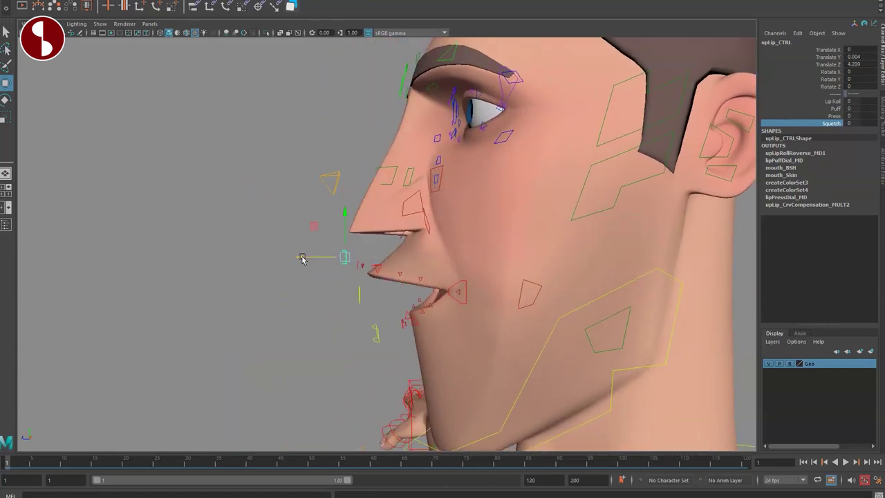
key(e)
key(w)
drag(320, 258, 334, 270)
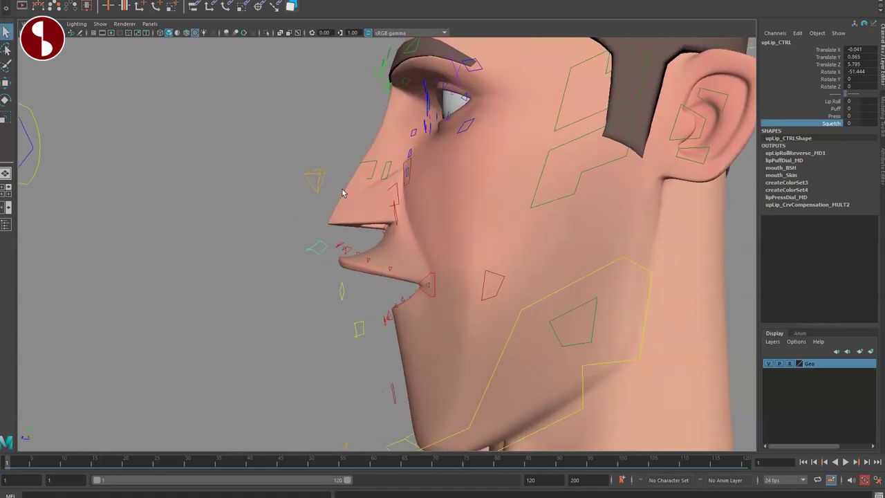
click(352, 257)
Check the pushed-out upper lip from the front, and undo its changes
alt+drag(352, 257, 451, 287)
alt+right_drag(451, 285, 532, 335)
alt+middle_drag(533, 335, 420, 285)
alt+drag(420, 286, 455, 309)
click(453, 283)
click(440, 302)
key(ctrl+z)
key(q)
alt+drag(411, 286, 419, 279)
Try moving the right upper lip corner control outward and up, about 4.5 units in X and 5.2 in Y
click(353, 246)
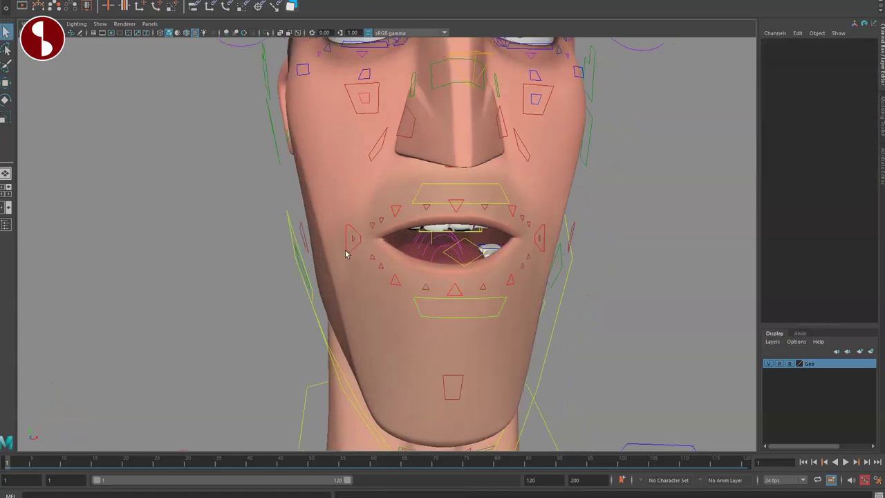
click(350, 240)
key(w)
drag(367, 235, 331, 192)
key(ctrl+z)
drag(384, 238, 342, 205)
key(e)
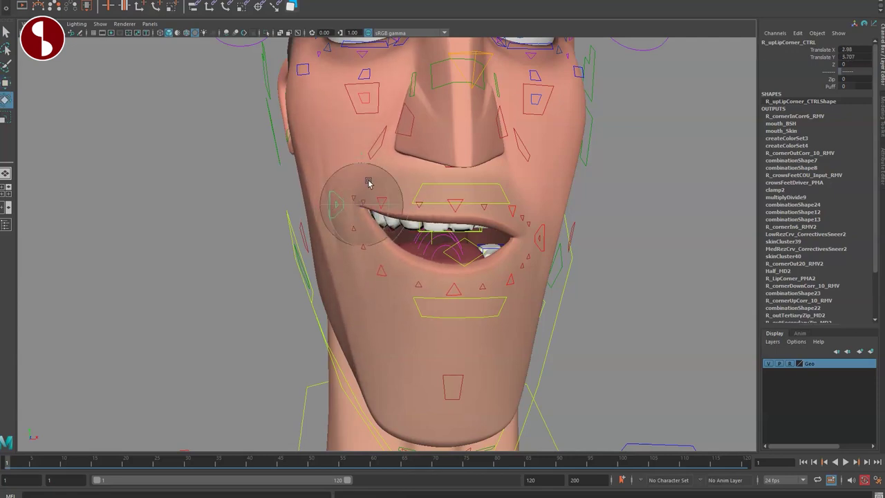
key(r)
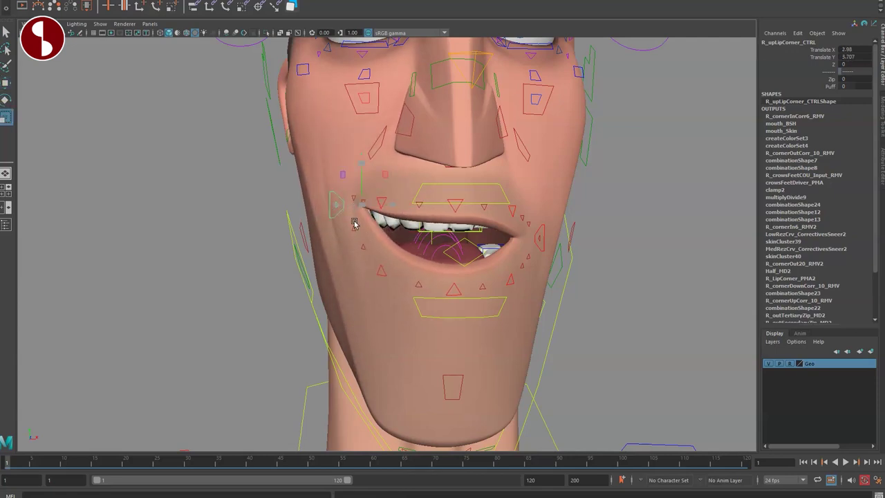
key(w)
drag(357, 208, 329, 202)
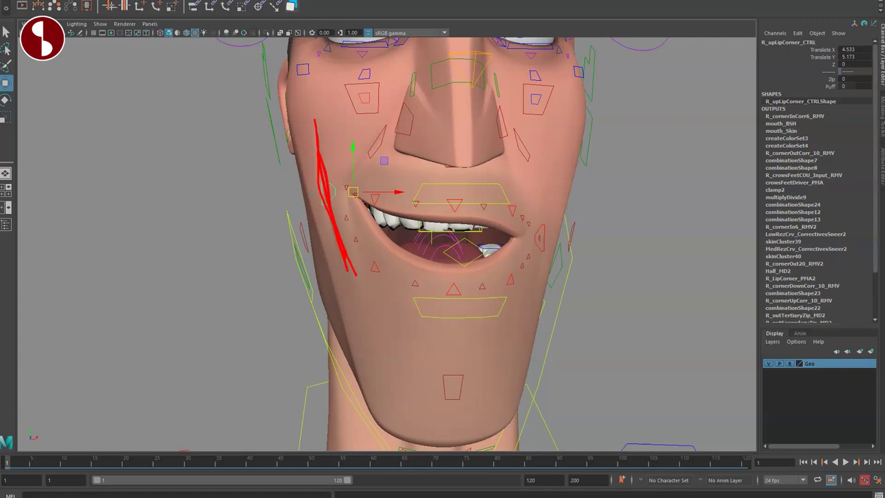
Undo the raised lip corner, and try lowering the right lip corner control about 3.1 units in Y
drag(359, 198, 381, 227)
drag(244, 201, 210, 225)
key(ctrl+z)
key(ctrl+z)
key(ctrl+z)
alt+drag(430, 275, 373, 243)
mouse_move(355, 210)
mouse_down()
mouse_move(339, 253)
mouse_move(362, 210)
mouse_up()
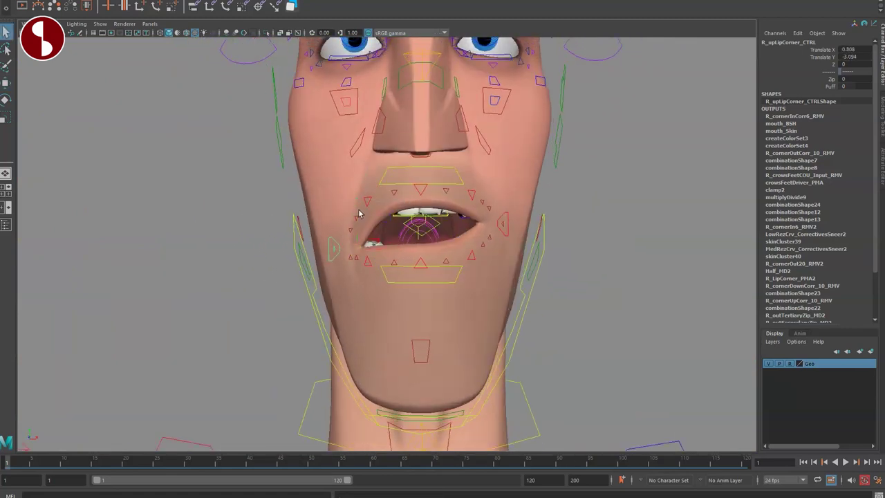
Try raising the middle upper lip control about 3.3 units and moving the right secondary one beside it, and undo all lip moves
click(366, 204)
click(427, 196)
click(419, 191)
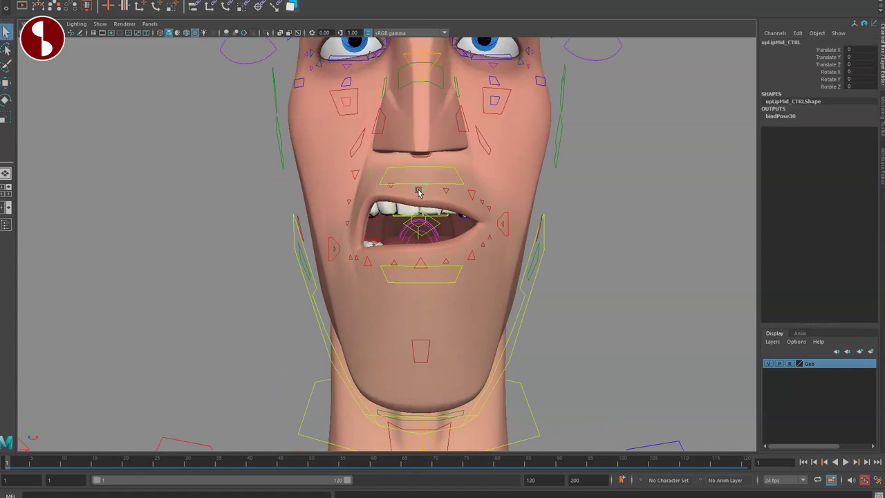
click(384, 169)
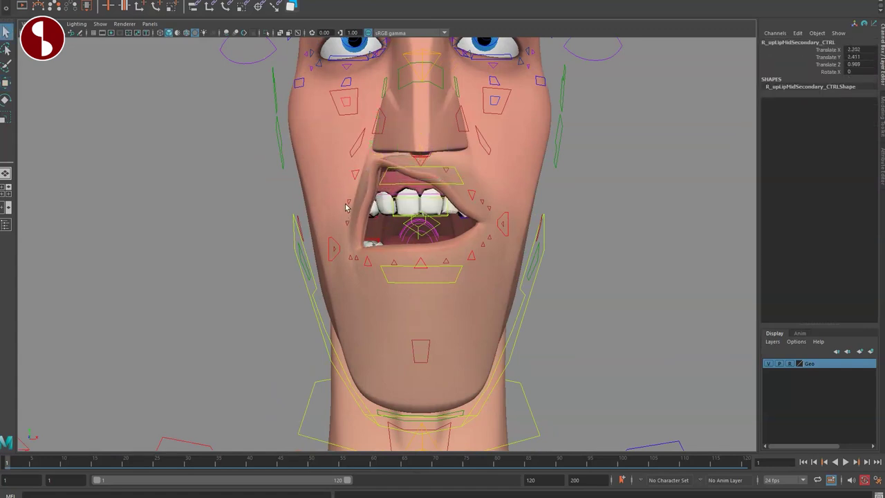
key(ctrl+z)
key(ctrl+z)
key(ctrl+z)
key(ctrl+z)
key(ctrl+z)
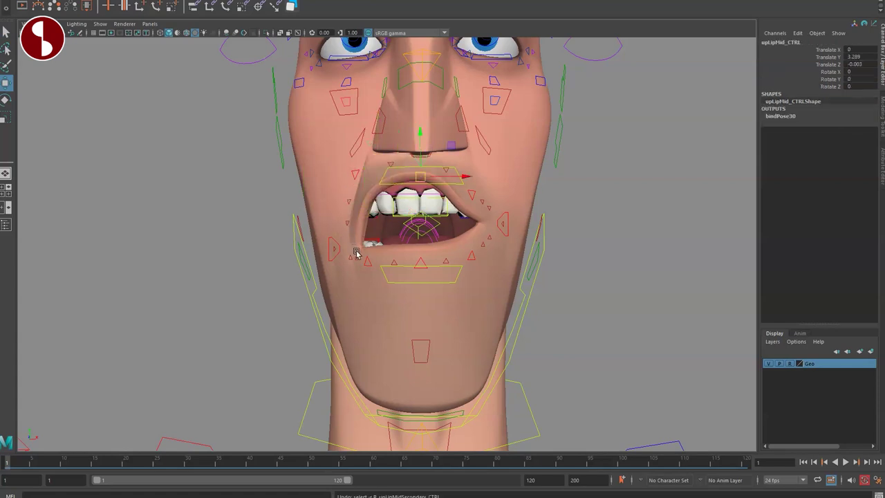
key(ctrl+z)
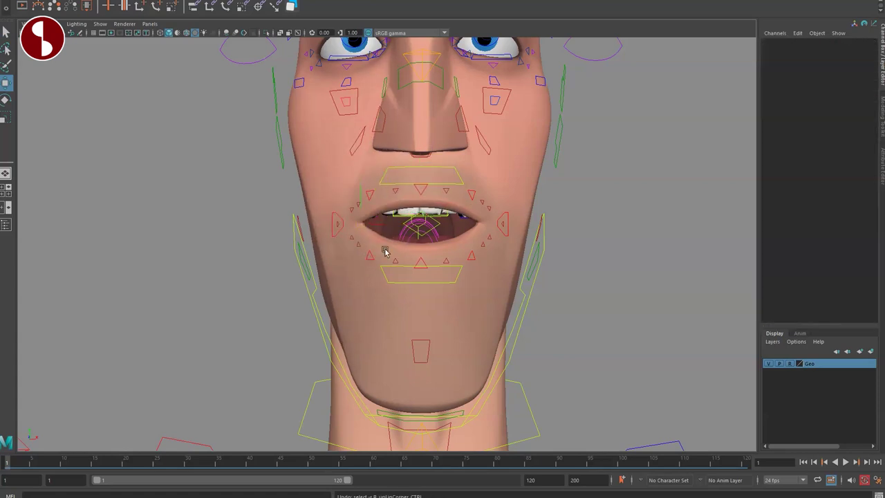
Try moving and rotating the lower lip control while viewing the mouth from an angle
alt+drag(420, 278, 395, 243)
alt+right_drag(394, 242, 445, 310)
alt+drag(444, 310, 414, 312)
click(416, 310)
alt+right_drag(416, 310, 395, 242)
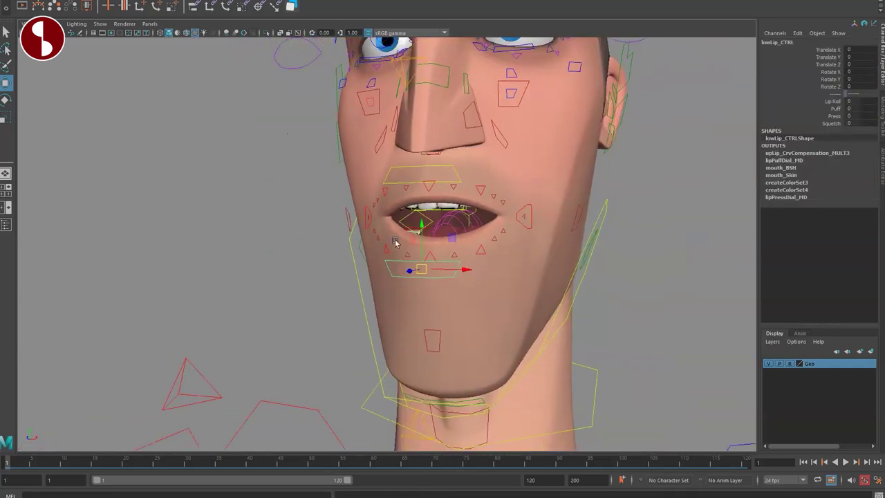
drag(361, 330, 364, 328)
key(e)
drag(505, 188, 526, 243)
key(q)
Try moving the mouth control sideways with its Teeth Follow attribute, and undo the changes
click(407, 231)
key(w)
drag(474, 254, 558, 246)
click(795, 95)
key(ctrl+z)
key(ctrl+z)
key(ctrl+z)
key(ctrl+z)
key(ctrl+z)
key(ctrl+z)
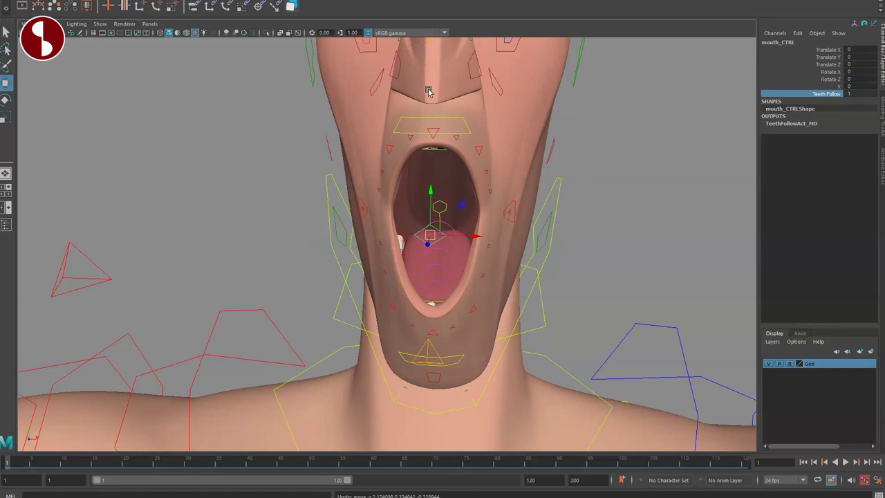
Try raising the right lower teeth control about 1.9 units in Y and the middle lower teeth control about 1 unit
alt+drag(446, 275, 467, 256)
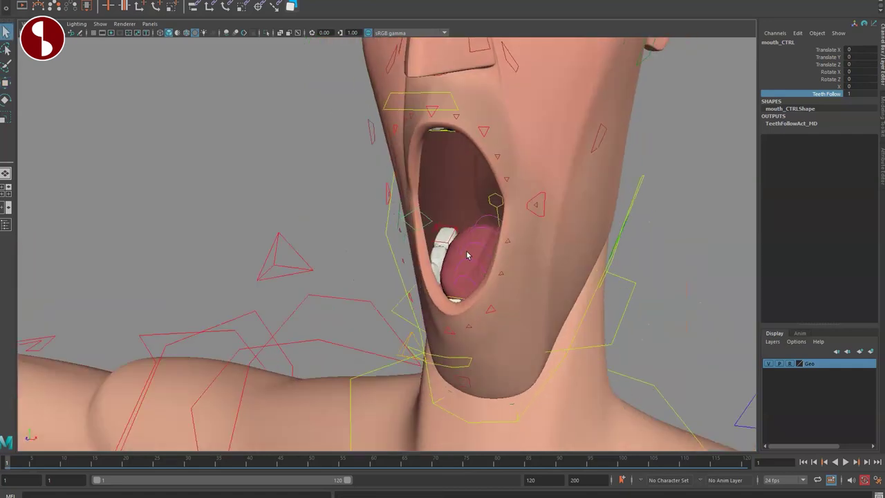
click(443, 238)
key(w)
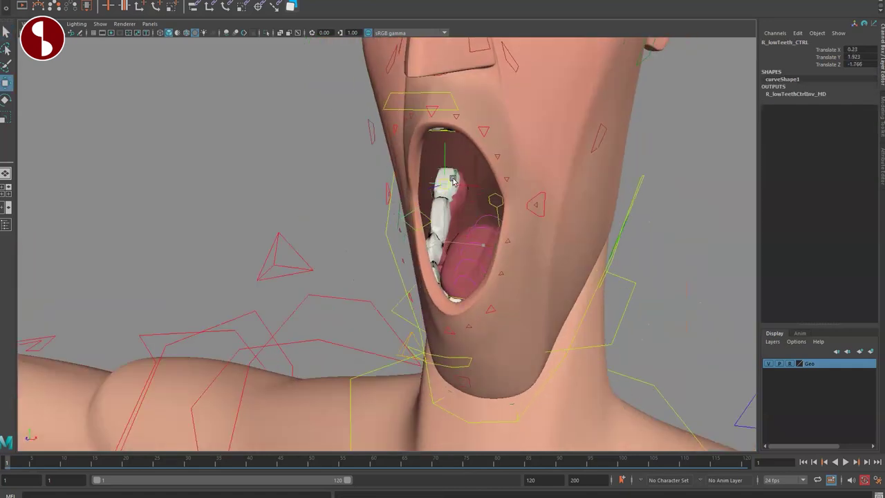
alt+drag(462, 280, 488, 268)
click(486, 271)
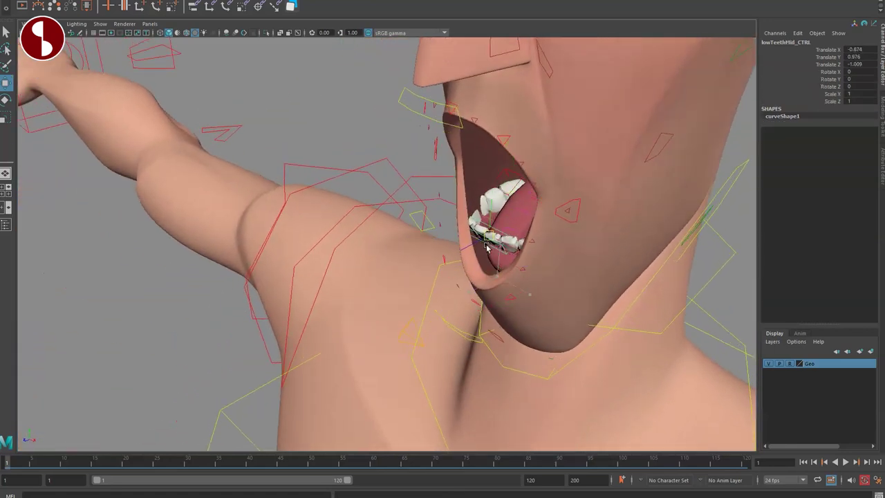
Try raising the tongue base control about 1.9 units in Y and rotating the tongue controls
mouse_move(479, 232)
alt+mouse_down()
mouse_move(503, 282)
mouse_move(537, 277)
mouse_move(470, 208)
mouse_move(475, 222)
alt+mouse_up()
key(q)
click(468, 237)
key(w)
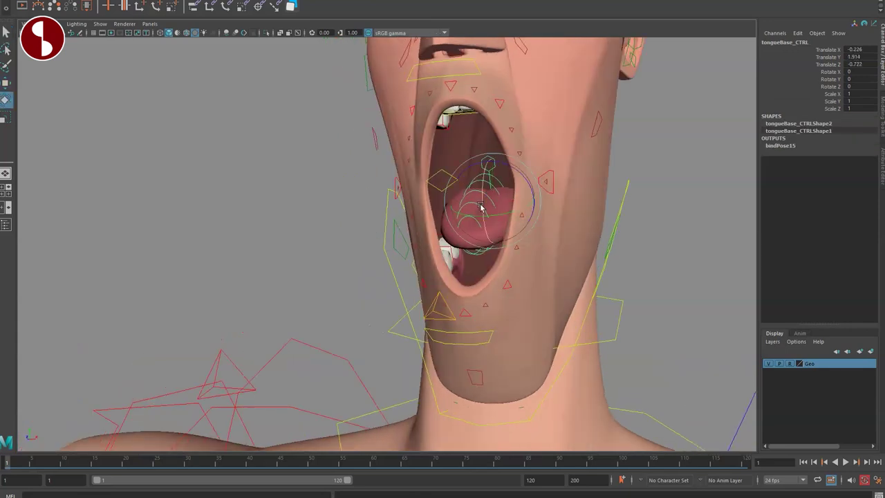
click(472, 215)
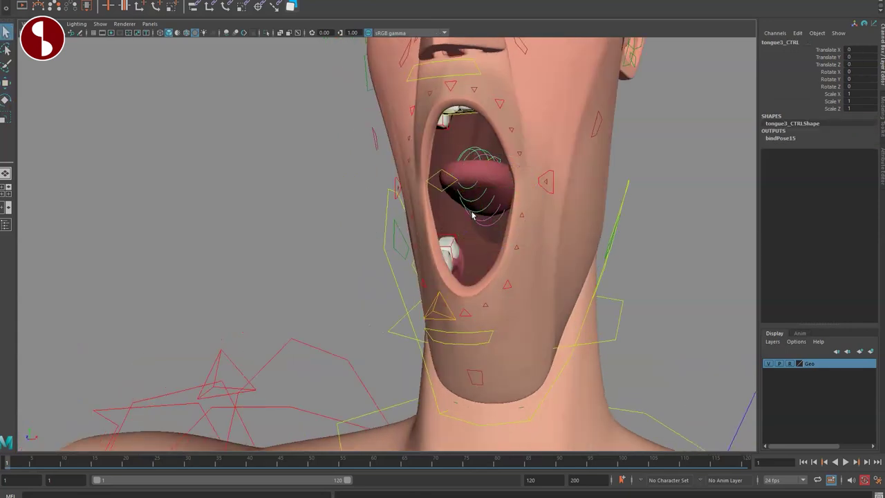
Examine the tongue controls inside the mouth in wireframe and shaded display, ending in textured shading
alt+drag(474, 183, 450, 247)
key(4)
click(148, 168)
mouse_move(270, 239)
alt+mouse_down()
mouse_move(311, 249)
mouse_move(291, 273)
alt+mouse_up()
click(292, 284)
key(5)
alt+drag(366, 314, 306, 321)
key(6)
key(w)
key(7)
key(6)
Try moving the selected tongue control, and undo the tongue, teeth and jaw changes
drag(463, 261, 468, 276)
key(ctrl+z)
key(ctrl+z)
key(ctrl+z)
key(ctrl+z)
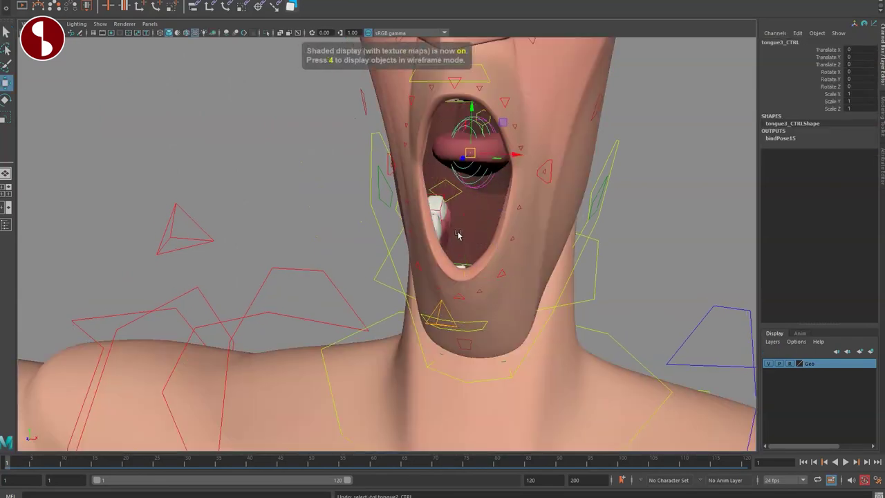
key(ctrl+z)
key(ctrl+z)
key(ctrl+z)
alt+drag(454, 231, 450, 285)
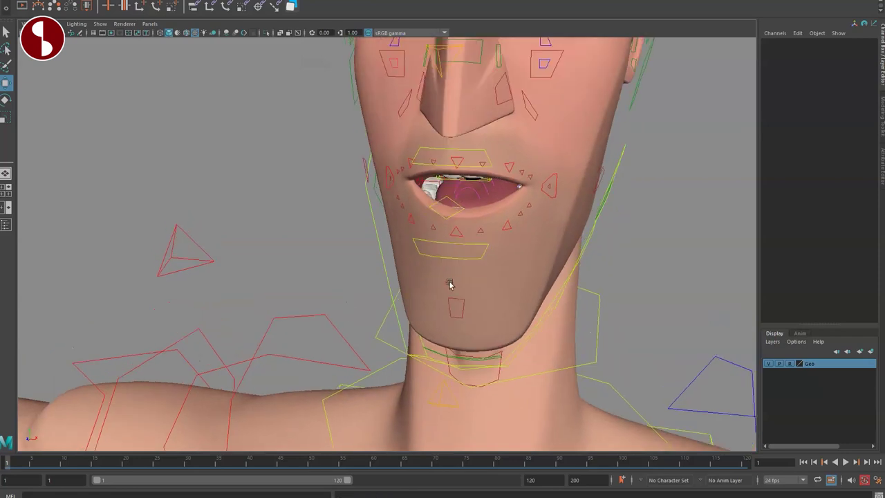
Try moving the mouth control from side to side, reaching about 3.5 units in X
alt+right_drag(450, 284, 436, 265)
click(439, 232)
drag(442, 225, 444, 218)
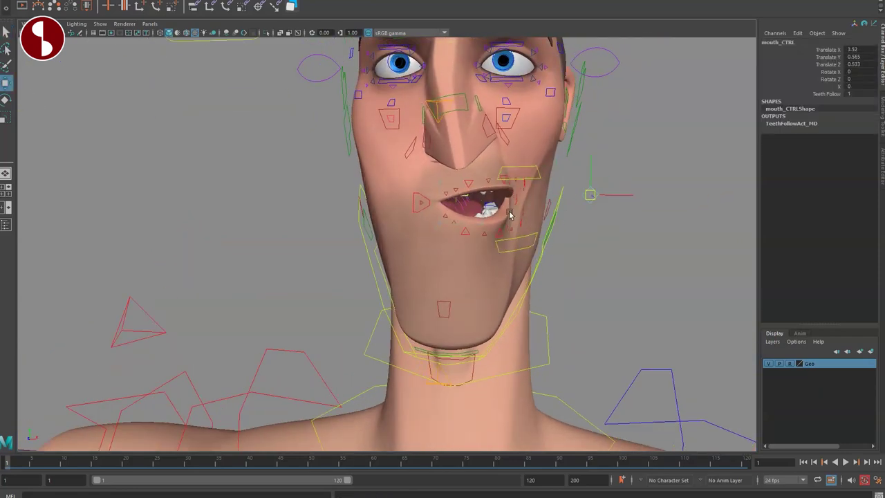
drag(328, 215, 583, 219)
mouse_move(515, 245)
alt+mouse_down()
mouse_move(576, 257)
mouse_move(506, 237)
mouse_move(511, 280)
mouse_move(397, 245)
mouse_move(443, 234)
mouse_move(553, 247)
mouse_move(530, 251)
alt+mouse_up()
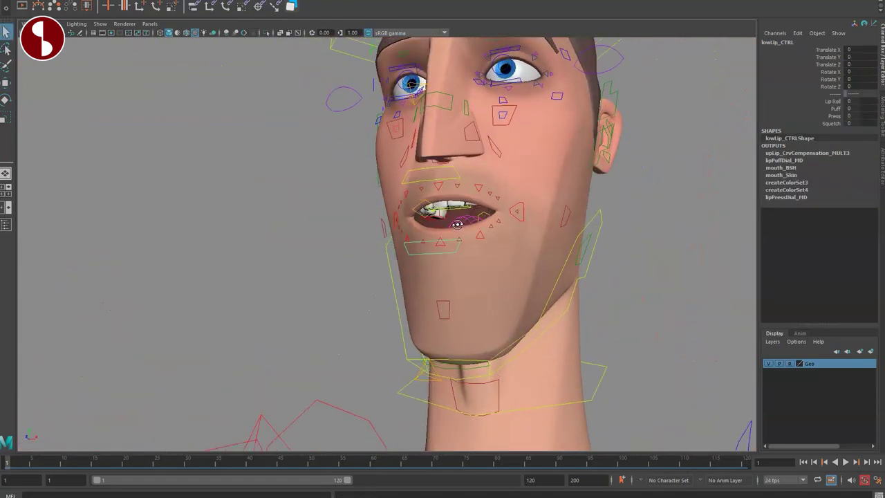
Try moving the left lower cheek control back and down, about 0.9 units in X and -0.6 in Y
alt+drag(457, 225, 477, 242)
alt+right_drag(477, 242, 454, 273)
alt+drag(454, 272, 512, 226)
click(498, 233)
key(w)
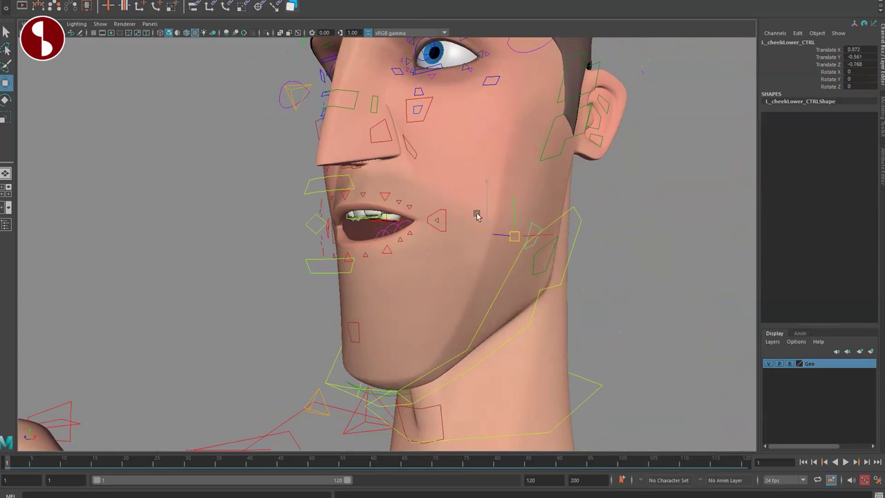
click(534, 269)
Try raising the lower head control about 3.8 units in Y and rotating it, and undo the changes
click(539, 160)
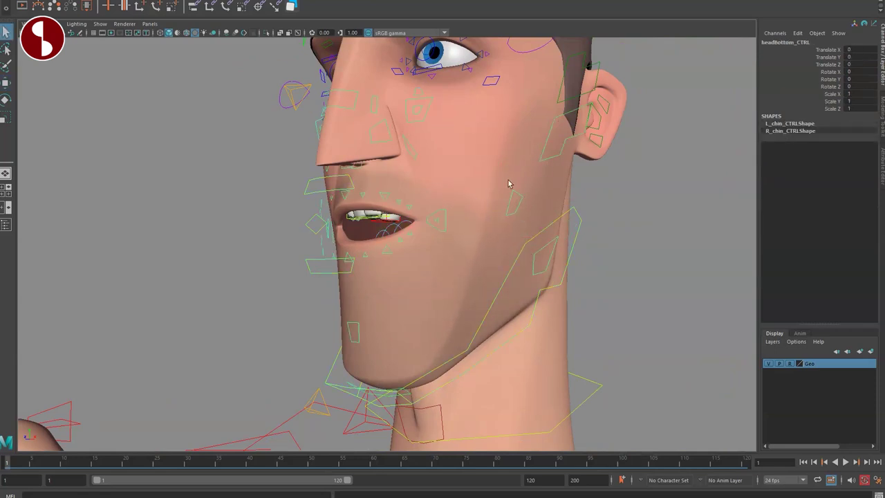
alt+right_drag(509, 184, 497, 169)
alt+middle_drag(497, 169, 511, 226)
drag(454, 175, 417, 193)
drag(452, 147, 476, 161)
key(ctrl+z)
key(ctrl+z)
key(ctrl+z)
key(ctrl+z)
key(ctrl+z)
key(ctrl+z)
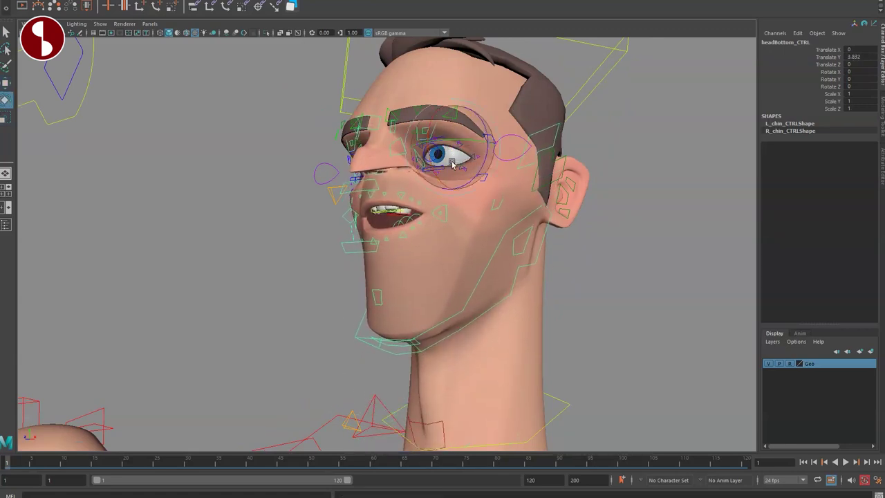
key(ctrl+z)
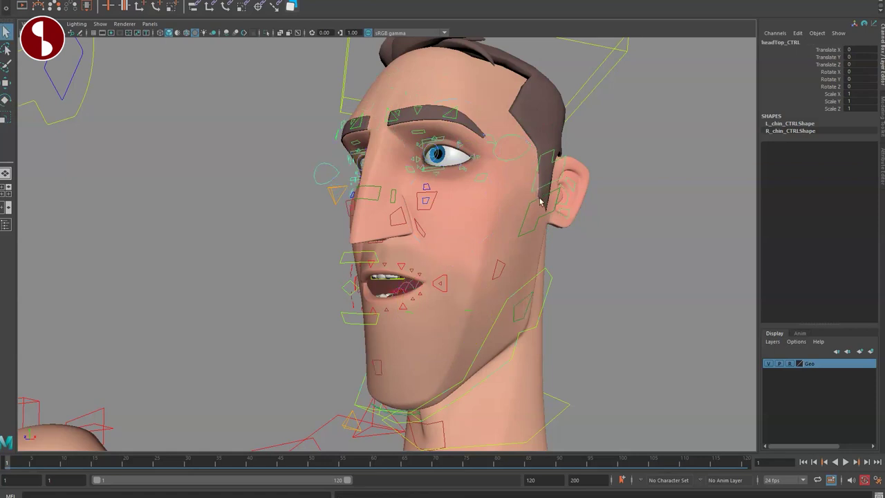
Try raising the upper head control about 4.1 units in Y, and undo the changes
alt+right_drag(540, 198, 502, 241)
key(ctrl+z)
key(ctrl+z)
key(ctrl+z)
key(ctrl+z)
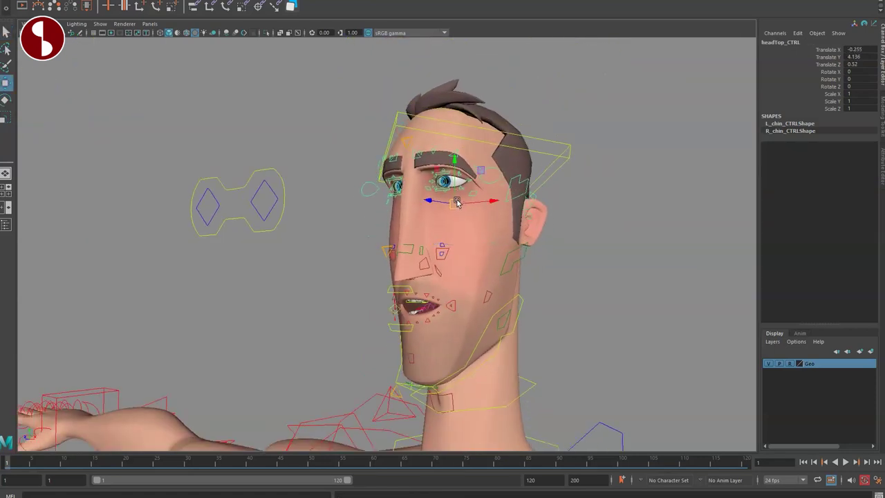
Undo the left lower cheek control's moves while framing the mouth and nose closely
alt+right_drag(643, 374, 626, 273)
alt+middle_drag(625, 273, 479, 330)
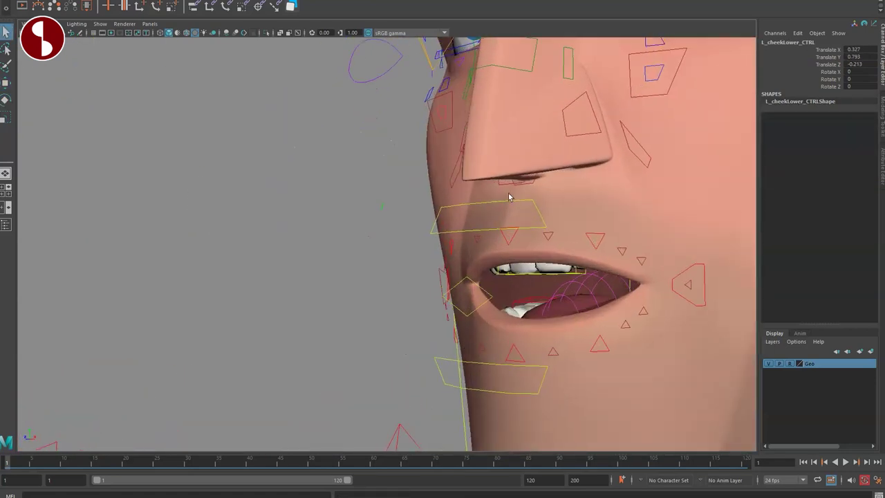
key(ctrl+z)
key(ctrl+z)
key(ctrl+z)
key(ctrl+z)
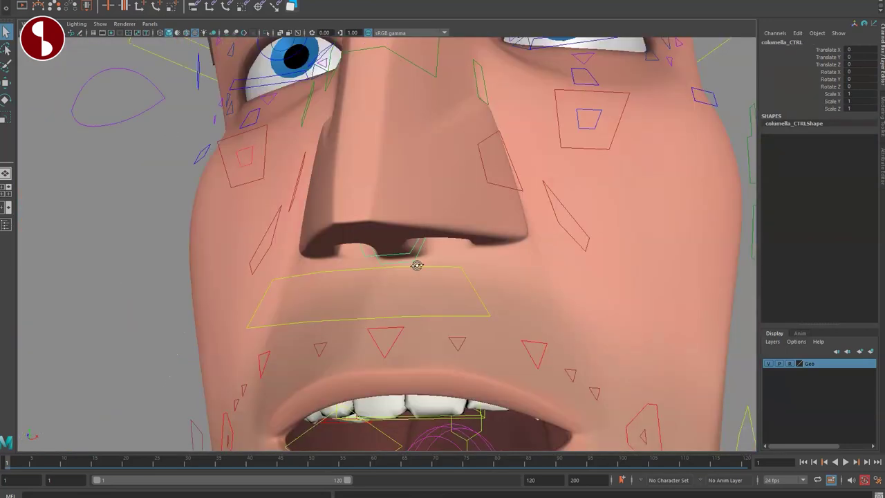
Try the columella control beneath the nose while viewing it from the side, and undo the changes
alt+drag(416, 266, 527, 299)
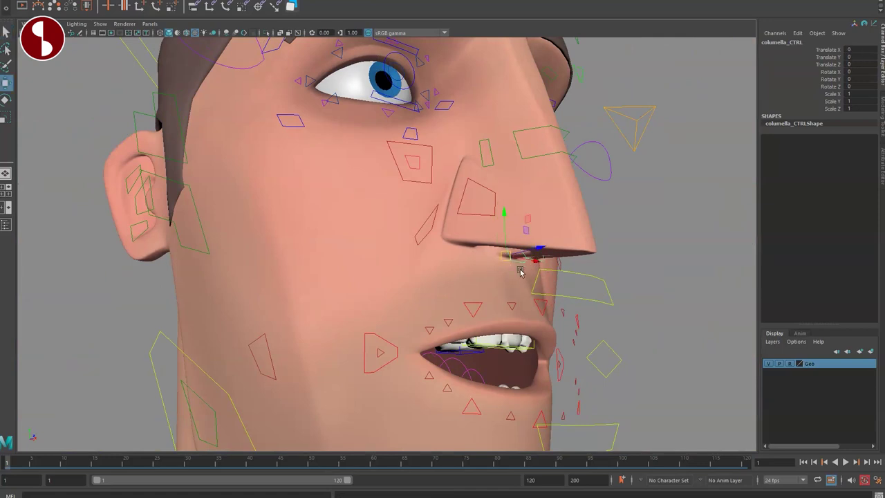
key(ctrl+z)
key(ctrl+z)
key(ctrl+z)
key(ctrl+z)
key(ctrl+z)
key(ctrl+z)
key(ctrl+z)
key(ctrl+z)
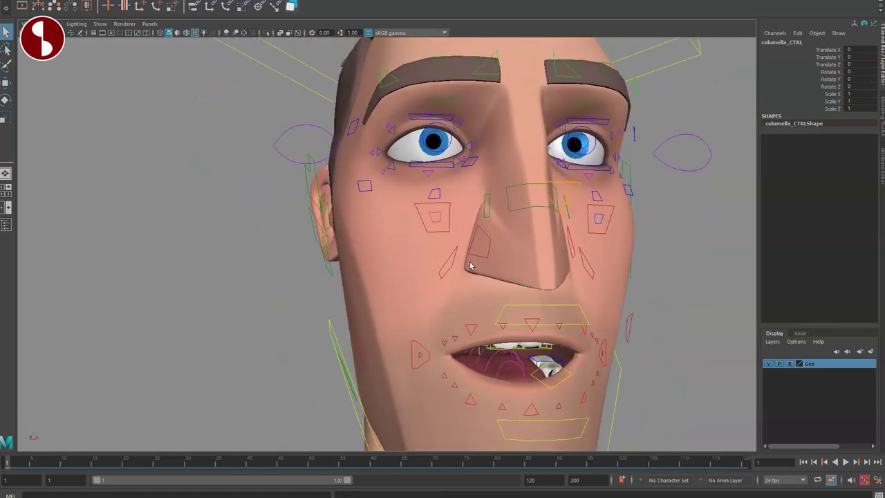
key(ctrl+z)
key(ctrl+z)
Try moving the right nostril control sideways, undo it, and try raising its Flare attribute to 30.8
click(478, 254)
key(w)
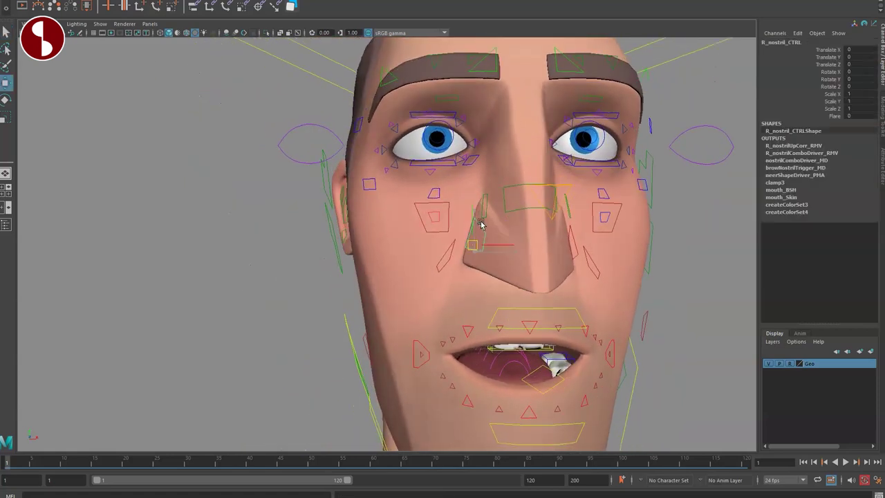
drag(463, 249, 491, 249)
key(ctrl+z)
key(ctrl+z)
key(ctrl+z)
click(821, 116)
middle_drag(685, 211, 764, 226)
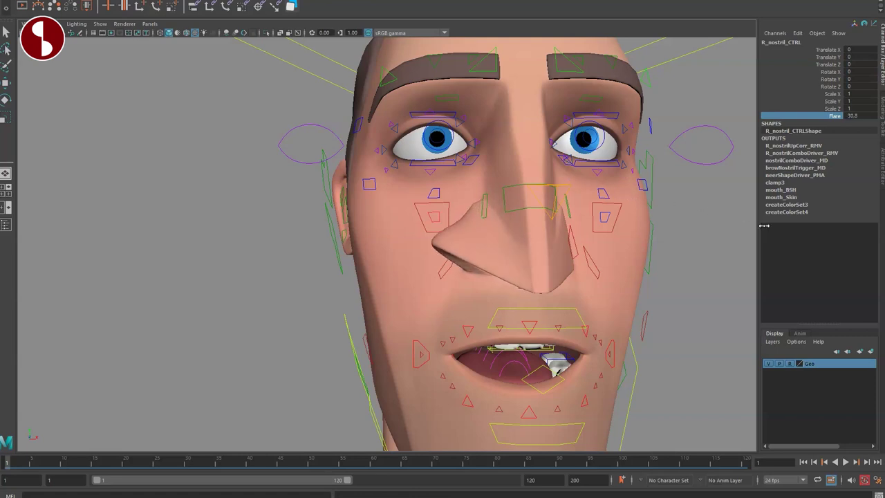
Try moving the right nasolabial control about 0.57 in X and -0.51 in Y
key(q)
click(448, 275)
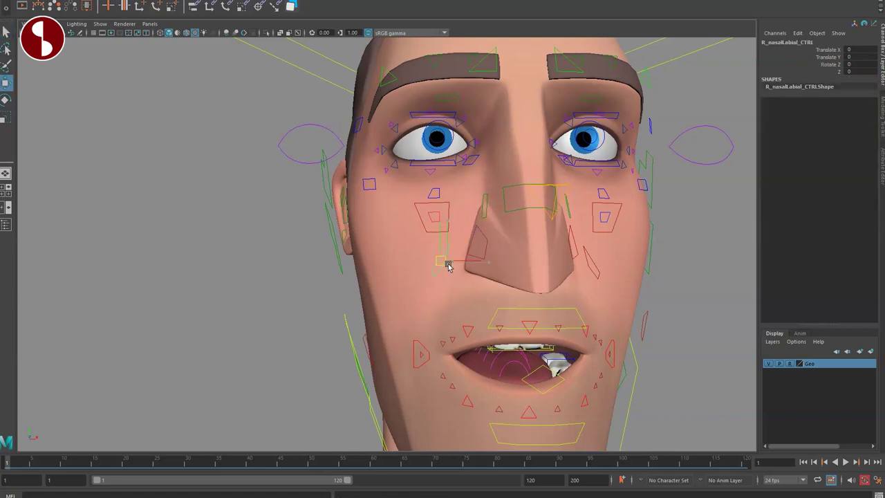
middle_drag(418, 273, 393, 271)
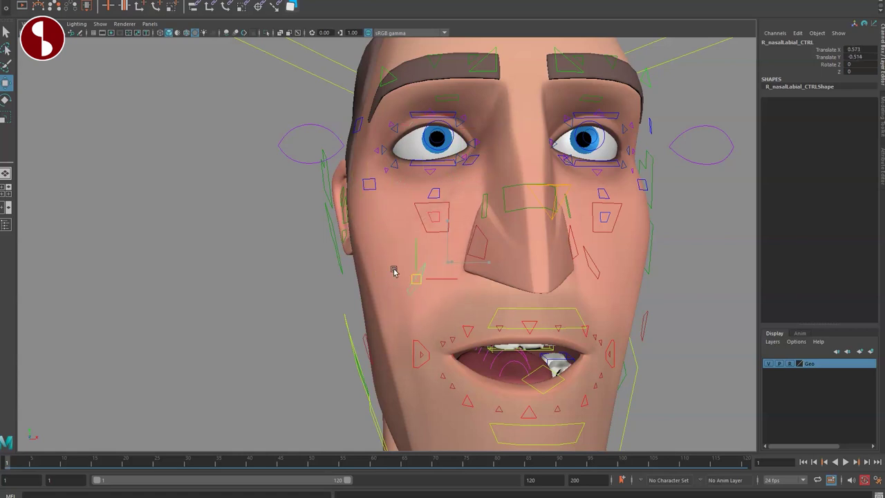
Try moving the right cheek control about 0.56 in X and 0.49 in Y, and undo the changes
click(426, 234)
key(w)
drag(427, 229, 416, 200)
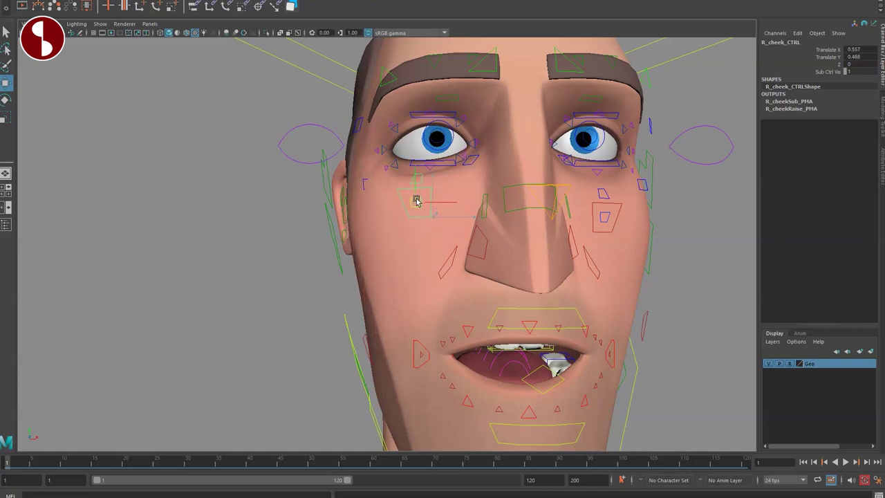
key(ctrl+z)
key(ctrl+z)
key(ctrl+z)
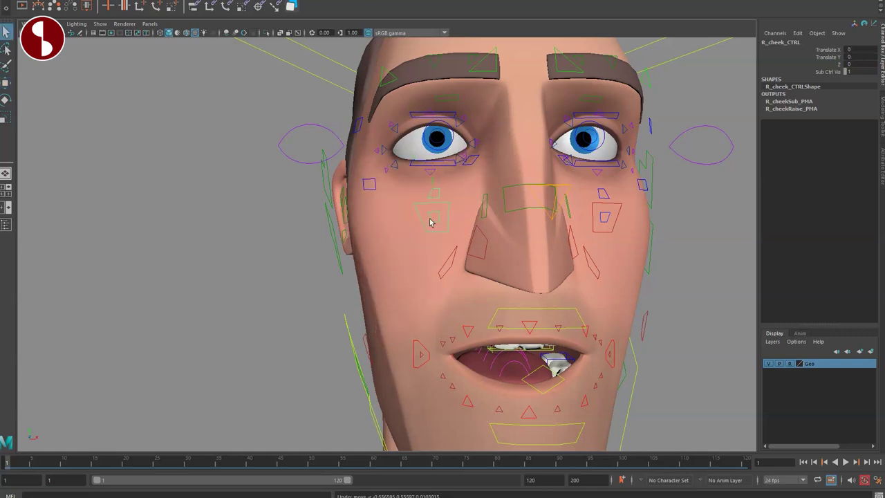
Try the right cheek's sub-control, undo it, and try moving the cheek raise control up about 0.25 in Y
click(430, 221)
key(ctrl+z)
key(q)
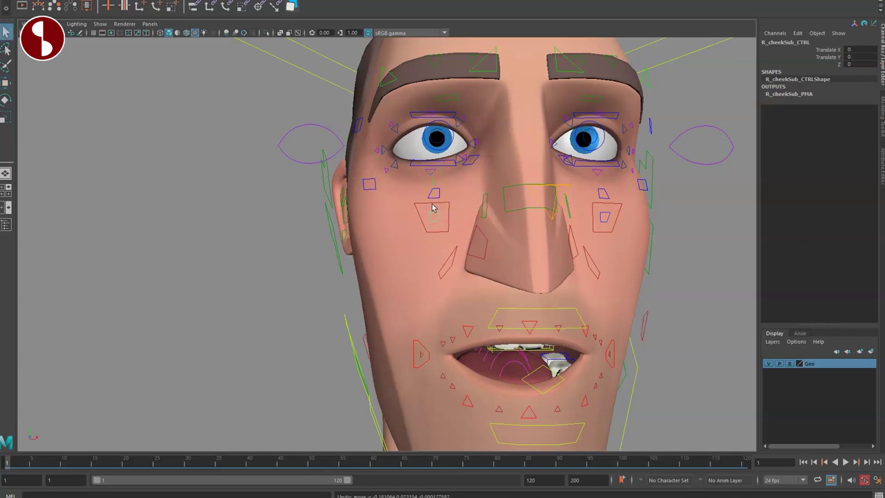
drag(433, 189, 432, 192)
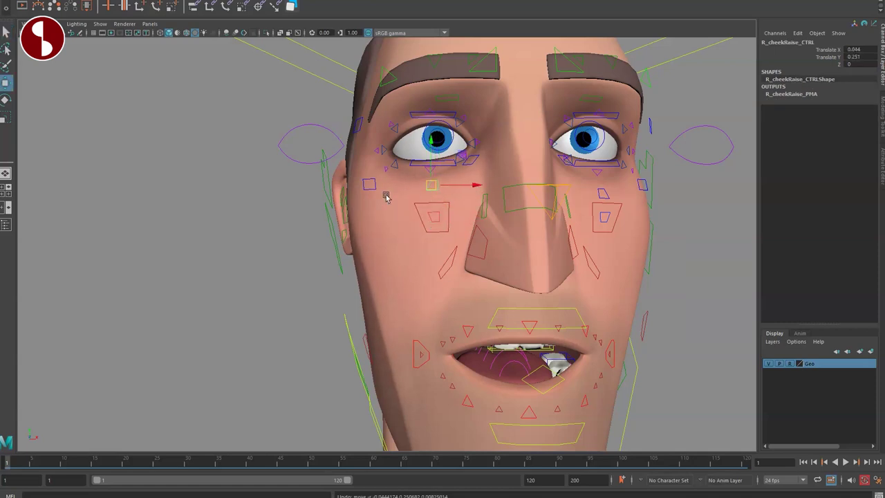
key(q)
click(374, 191)
key(q)
Try moving the nose base control about -0.72 in X and 0.77 in Y, and undo the changes
alt+drag(494, 257, 476, 216)
click(477, 211)
key(w)
drag(537, 262, 525, 207)
key(ctrl+z)
key(ctrl+z)
key(ctrl+z)
key(ctrl+z)
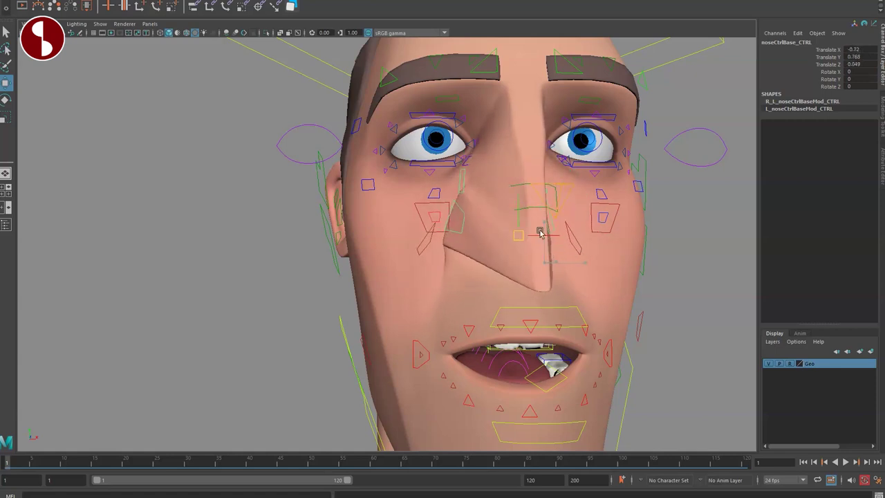
Try moving the right nostril control, undo it, and select the right nasolabial control beside the nose
click(470, 258)
drag(475, 256, 477, 252)
key(ctrl+z)
key(ctrl+z)
key(ctrl+z)
mouse_move(540, 260)
mouse_down()
mouse_move(537, 267)
mouse_move(531, 249)
mouse_up()
click(451, 263)
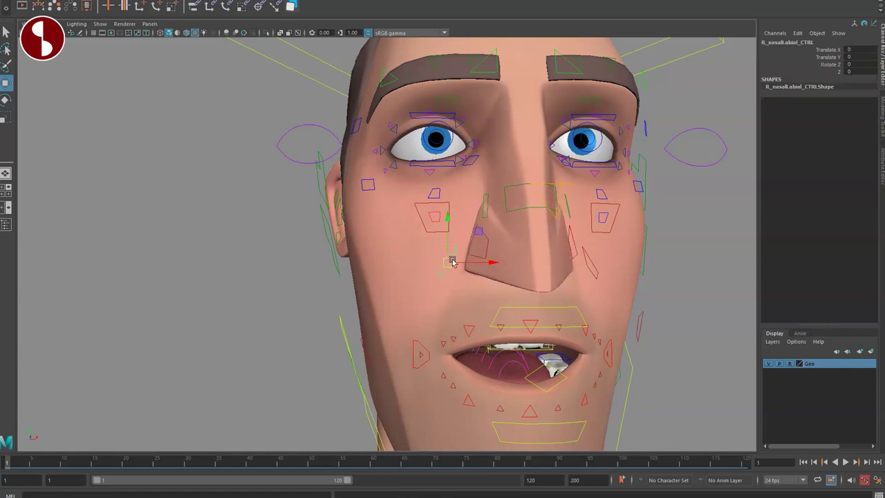
key(q)
Try moving the mid squash-and-stretch control about -0.26 in X, 0.31 in Y and -0.09 in Z, viewing the head from several sides
alt+drag(465, 271, 564, 226)
click(521, 201)
key(ctrl+z)
key(q)
click(594, 212)
alt+right_drag(593, 216, 513, 247)
key(w)
mouse_move(537, 211)
mouse_down()
mouse_move(547, 198)
mouse_move(553, 229)
mouse_move(533, 202)
mouse_up()
alt+drag(573, 289, 502, 279)
alt+right_drag(502, 279, 442, 274)
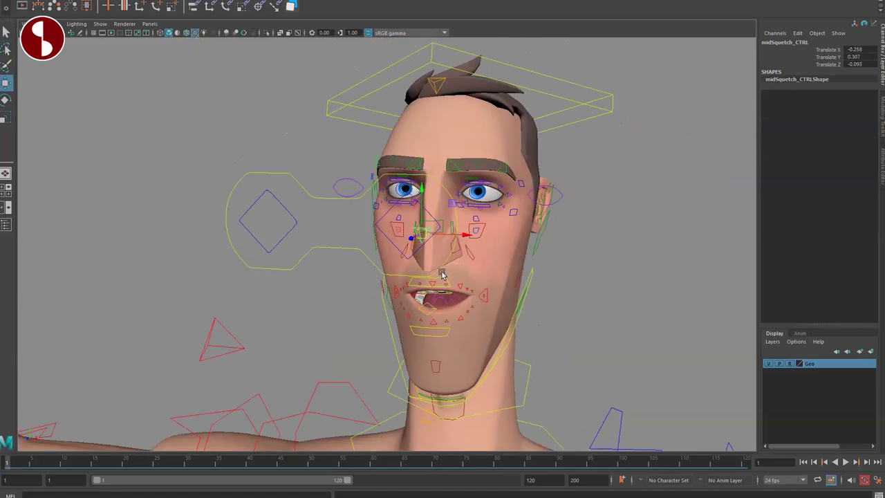
alt+drag(443, 275, 489, 273)
alt+drag(443, 249, 435, 220)
alt+drag(464, 266, 434, 271)
Try lowering the left lower eyelid control about 0.74 in Y, select its Crease Follow attribute, and undo the changes
click(435, 274)
scroll(414, 320, up, 6)
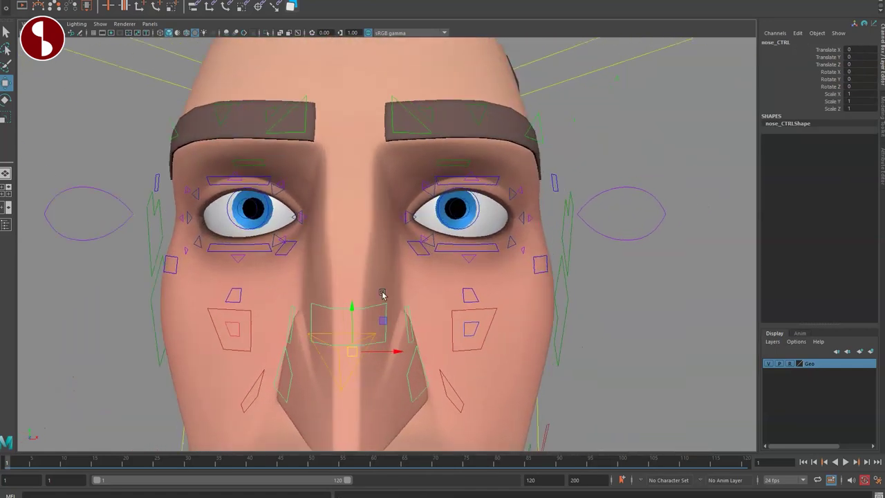
alt+drag(383, 294, 476, 291)
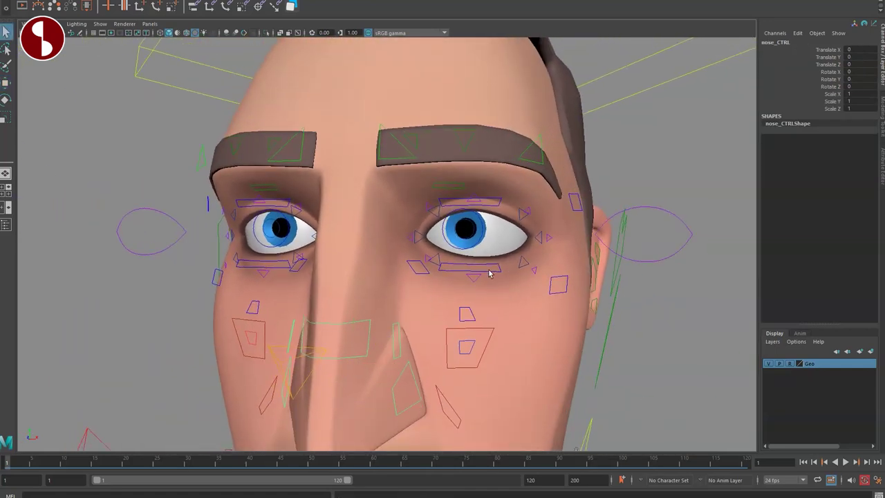
click(488, 271)
key(w)
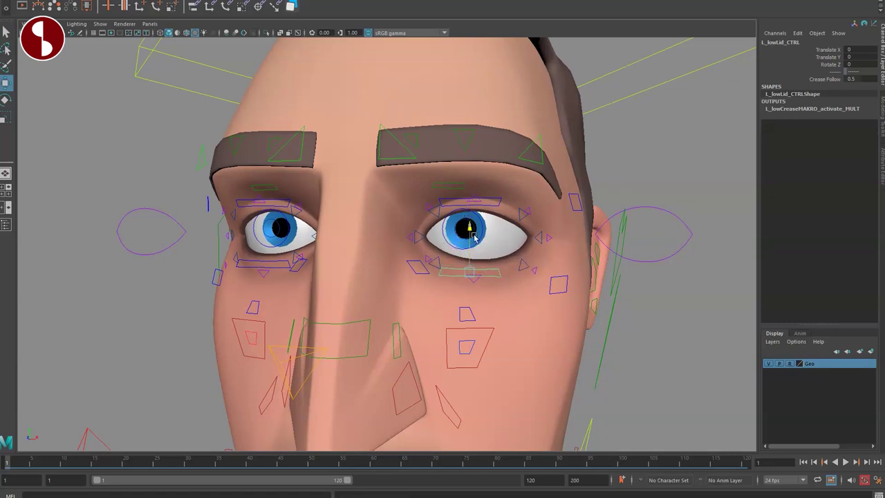
click(801, 78)
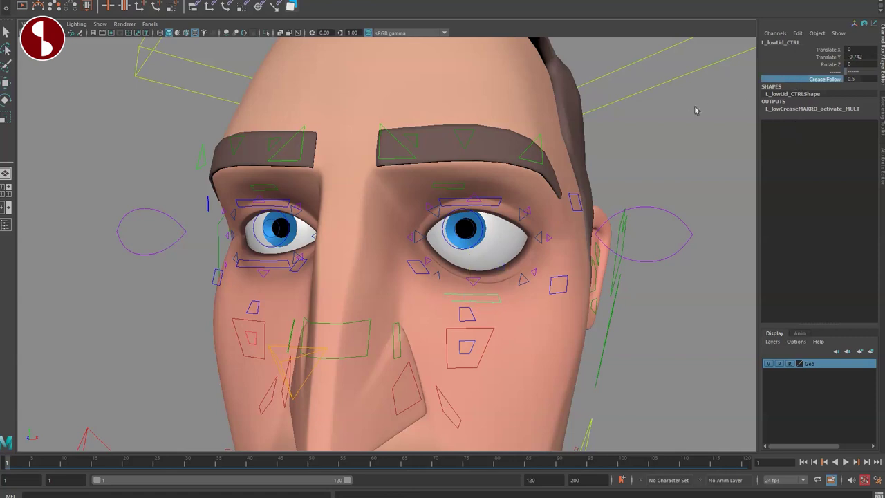
key(ctrl+z)
key(ctrl+z)
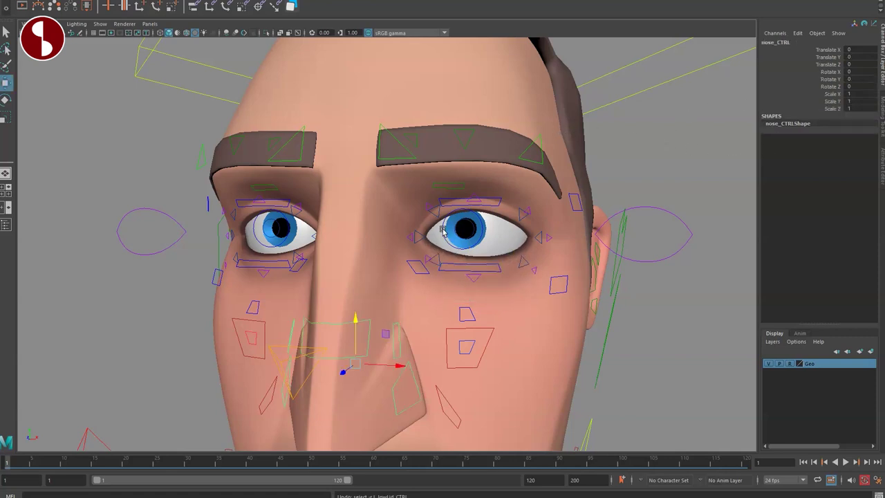
Try lowering the left upper eyelid control about 0.6 in Y, and undo the move
click(466, 208)
key(w)
click(448, 207)
drag(448, 208, 463, 221)
key(ctrl+z)
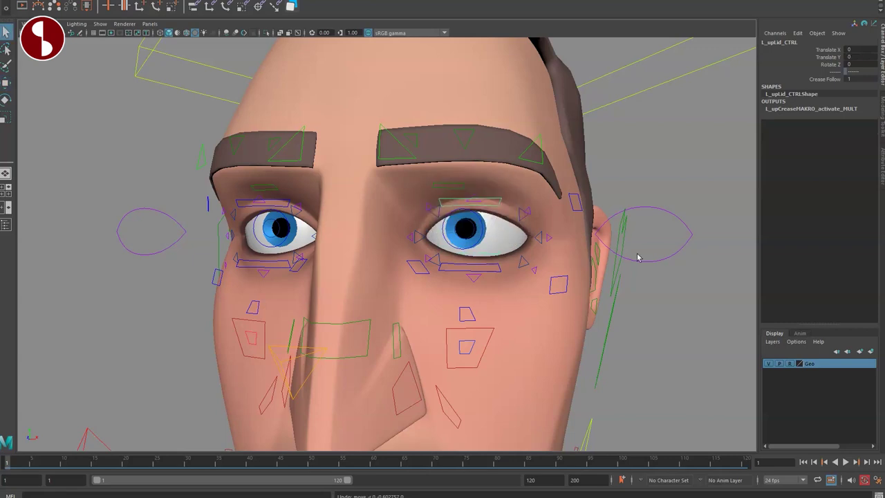
Try moving the small control at the left eye's inner lower eyelid, and undo it
drag(664, 283, 629, 244)
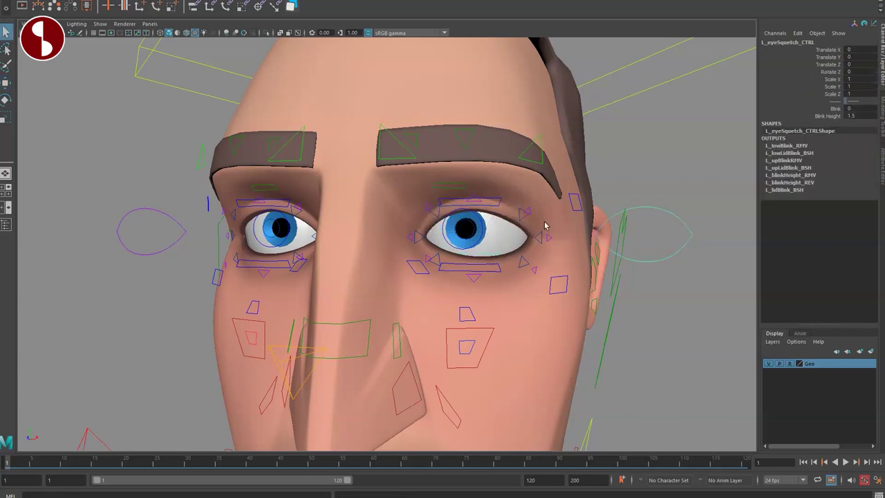
click(438, 263)
mouse_move(442, 251)
mouse_down()
mouse_move(439, 241)
mouse_move(448, 242)
mouse_up()
key(ctrl+z)
key(q)
Try the left eye's inner lower crease control and the nasal control beside it, and undo the changes
click(424, 261)
key(w)
click(421, 264)
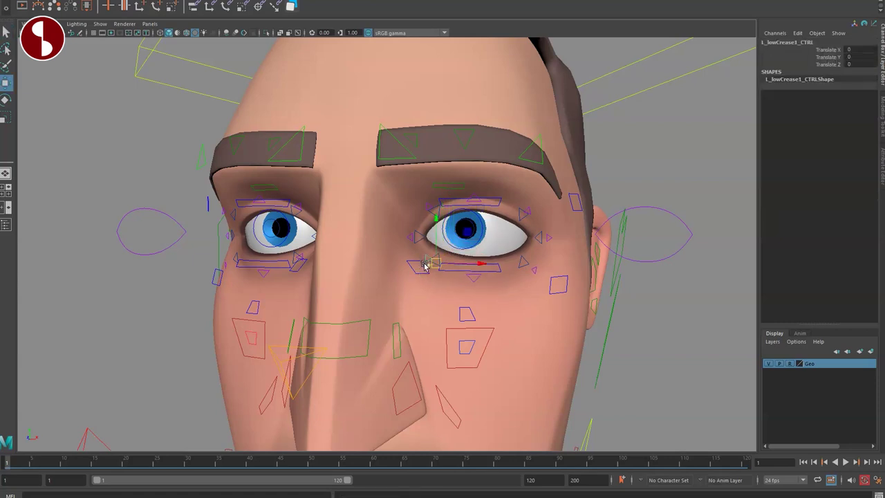
drag(434, 266, 412, 253)
key(ctrl+z)
click(416, 274)
click(416, 271)
key(ctrl+z)
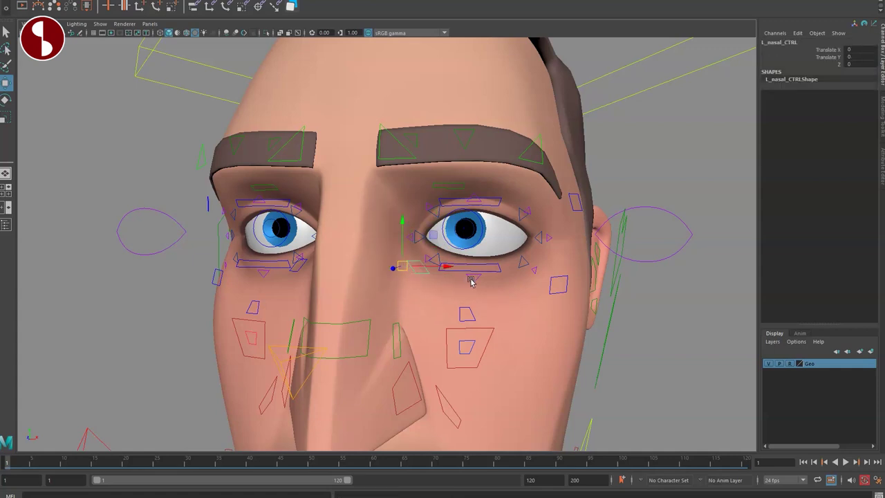
Try moving the left lower orbital control and the orbital control near the outer brow, and undo both
click(470, 280)
click(559, 290)
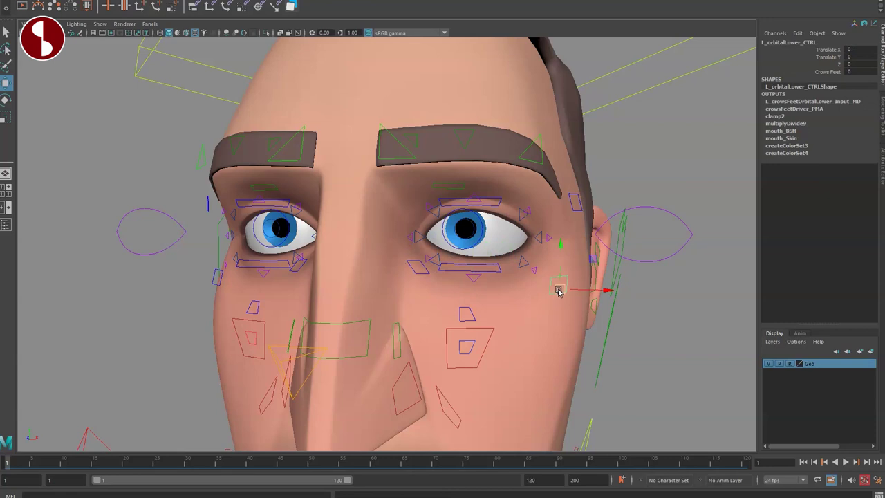
drag(571, 269, 568, 266)
key(ctrl+z)
click(578, 212)
drag(562, 197, 607, 165)
key(ctrl+z)
Try moving the left brow flesh control about 0.51 in X, -0.05 in Y and -0.13 in Z, and undo it
click(446, 185)
drag(450, 182, 455, 195)
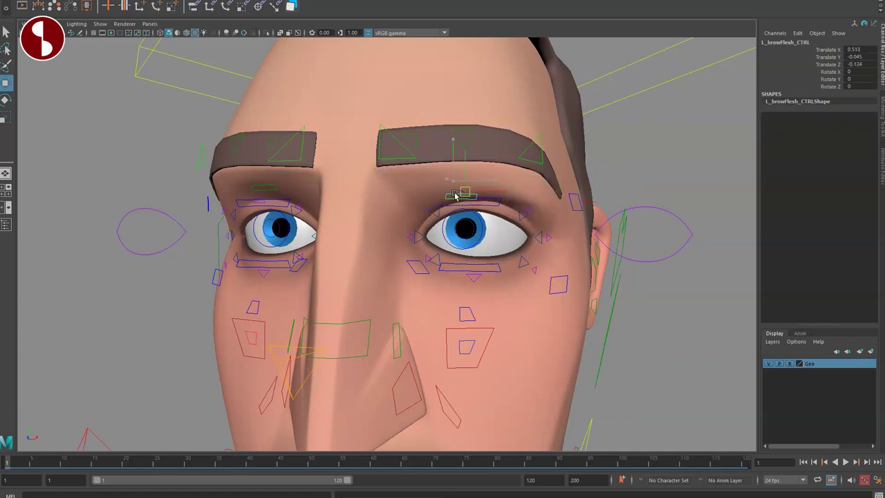
key(ctrl+z)
Try raising both inner brow controls, moving the right one about 1.7 in Y
click(406, 154)
mouse_move(392, 149)
mouse_down()
mouse_move(376, 74)
mouse_move(366, 125)
mouse_move(376, 141)
mouse_up()
alt+middle_drag(431, 177, 538, 255)
alt+drag(538, 255, 526, 243)
alt+right_drag(525, 243, 491, 251)
drag(447, 208, 441, 145)
click(398, 203)
drag(395, 212, 299, 218)
key(q)
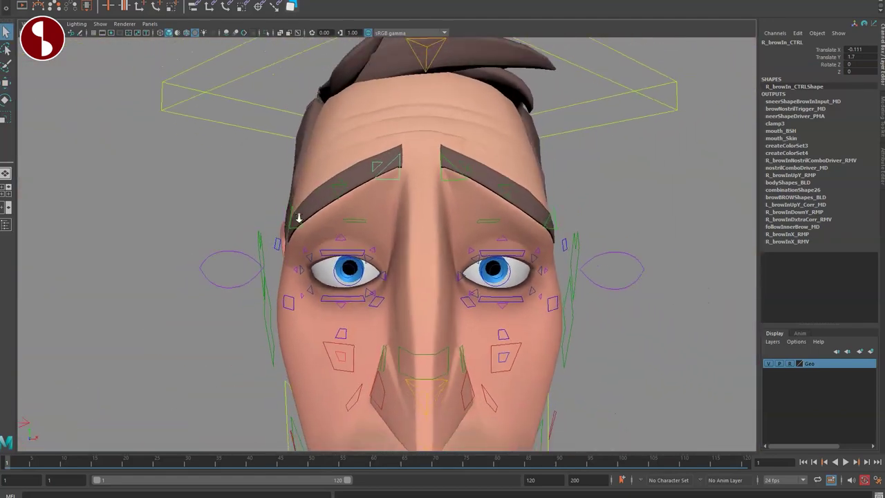
Undo the inner brow moves while framing the eyes and brows more closely
key(ctrl+z)
key(ctrl+z)
key(ctrl+z)
alt+middle_drag(491, 289, 419, 256)
alt+right_drag(419, 257, 436, 288)
key(ctrl+z)
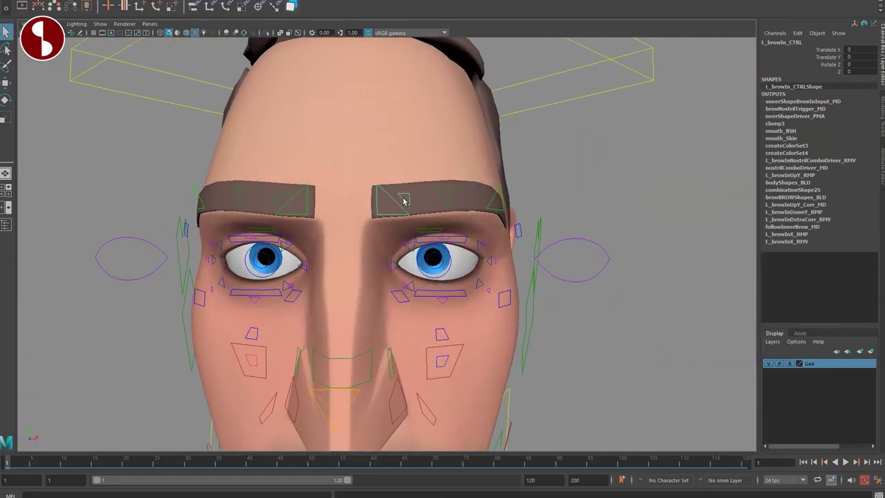
Try raising the left inner brow and middle brow controls one after the other, and undo both
click(403, 200)
key(w)
drag(401, 200, 413, 164)
key(ctrl+z)
click(448, 191)
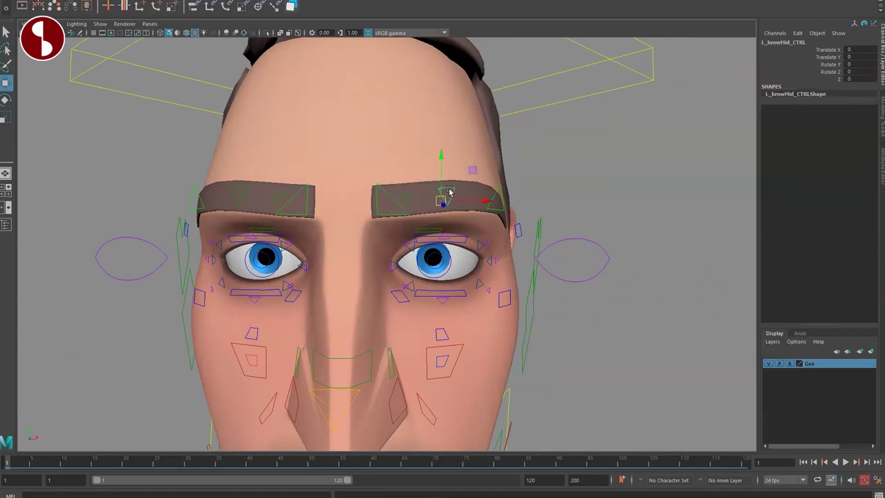
drag(442, 202, 438, 167)
alt+drag(484, 233, 425, 244)
key(ctrl+z)
Try raising the left outer brow control, and undo the move
click(500, 214)
drag(496, 202, 499, 177)
key(ctrl+z)
key(q)
Try scaling the left eye's squash-and-stretch control to about 0.54 on all axes, and undo the changes
alt+middle_drag(499, 219, 505, 228)
alt+right_drag(505, 228, 479, 211)
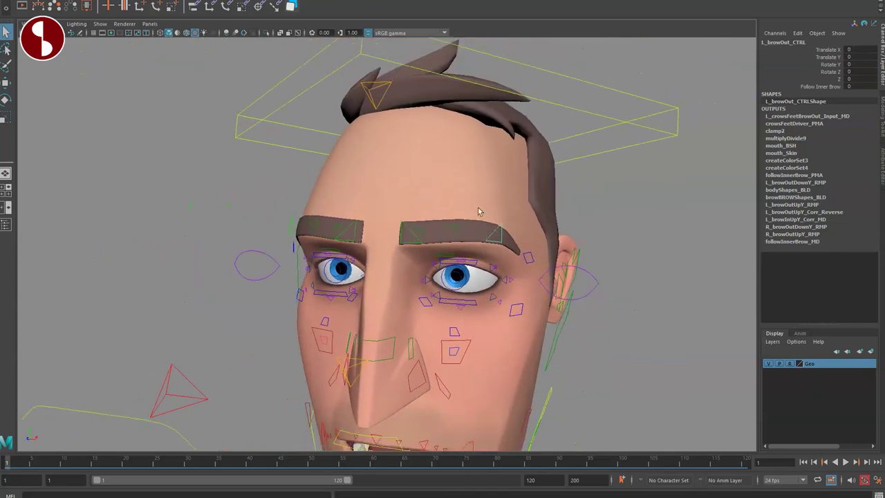
click(595, 277)
alt+drag(606, 259, 554, 261)
key(ctrl+z)
key(ctrl+z)
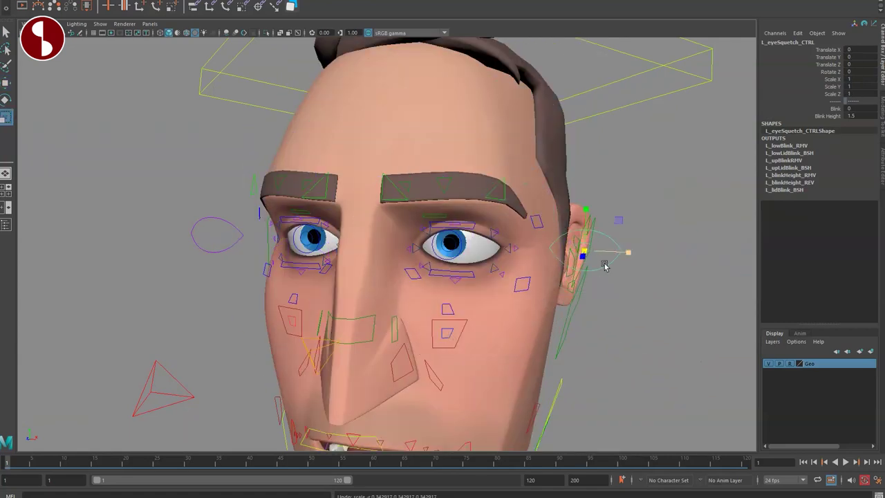
Try setting the left eye control's Blink to 10 and Blink Height to 10, and undo both
click(771, 109)
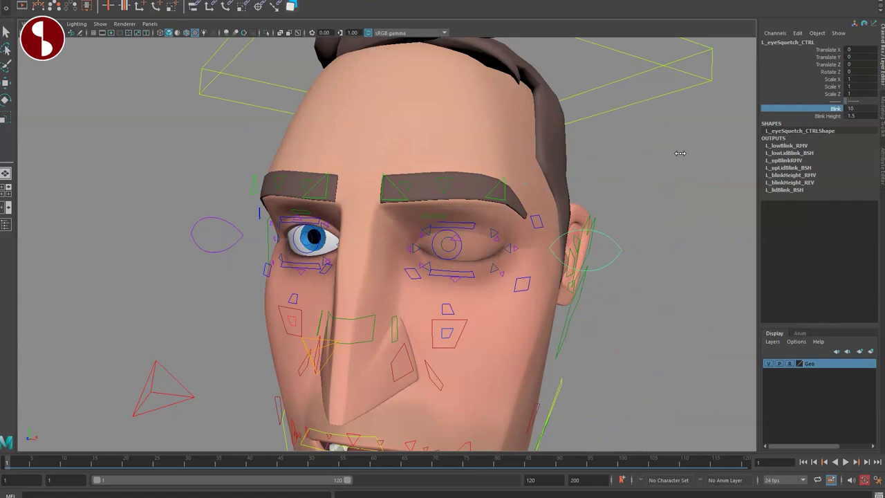
click(819, 116)
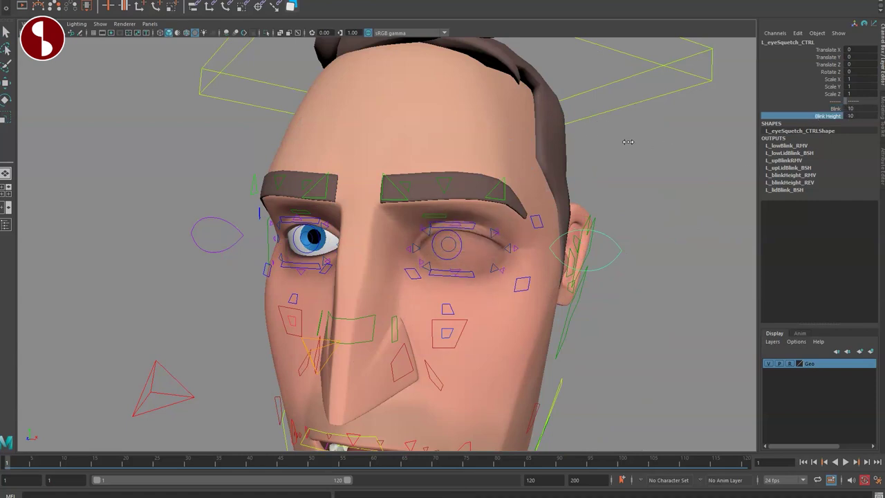
key(ctrl+z)
key(ctrl+z)
Try rotating the left lower ear control while viewing the head from the side, and undo it
alt+drag(582, 284, 549, 286)
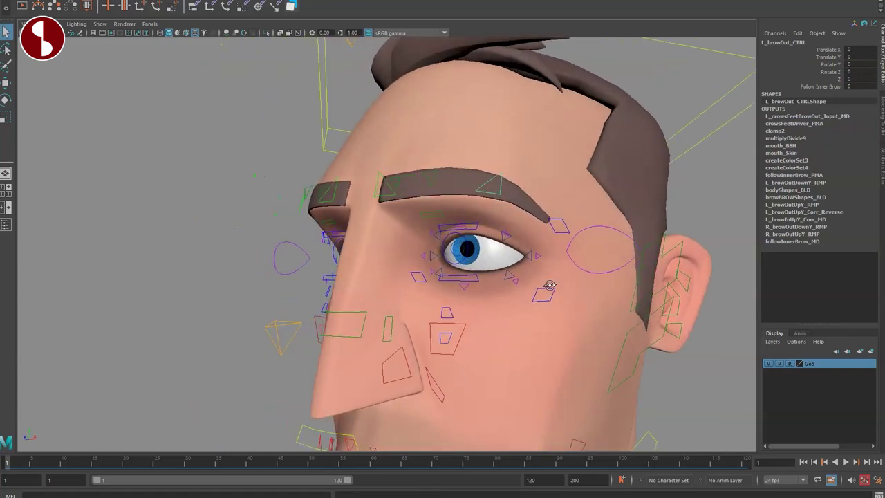
alt+middle_drag(549, 286, 404, 222)
alt+drag(403, 222, 501, 239)
click(510, 268)
key(e)
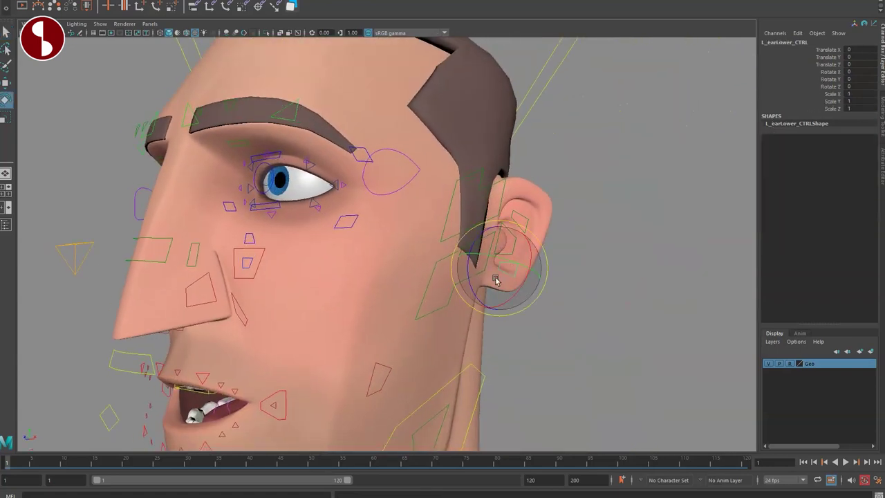
key(ctrl+z)
key(q)
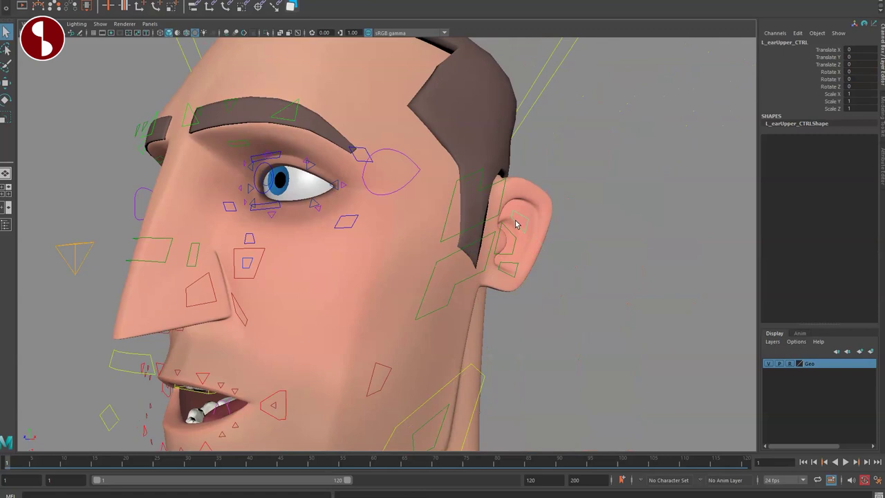
Try rotating the left upper ear control, and undo the changes
key(e)
key(ctrl+z)
drag(537, 233, 603, 268)
key(q)
key(ctrl+z)
Examine the left ear up close and the whole head from the opposite side
alt+middle_drag(380, 253, 407, 269)
alt+right_drag(407, 269, 350, 245)
alt+drag(350, 245, 314, 271)
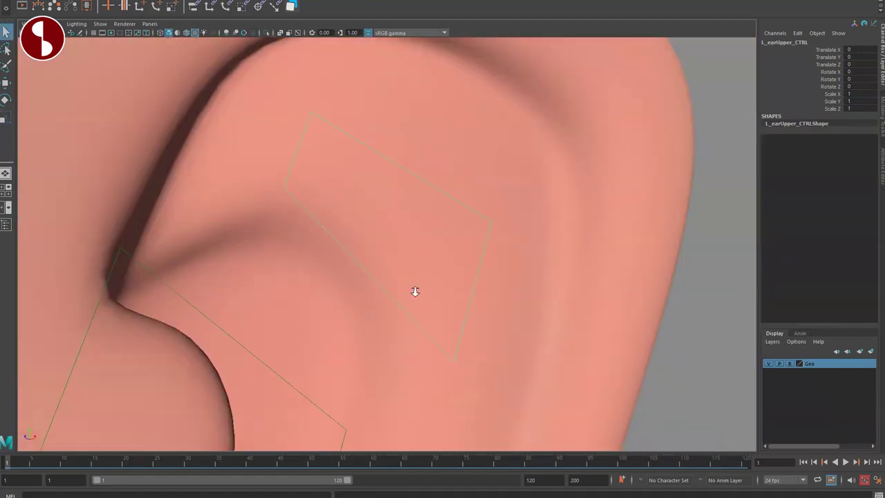
alt+right_drag(415, 293, 303, 232)
alt+middle_drag(303, 232, 484, 299)
alt+right_drag(483, 299, 258, 197)
alt+middle_drag(258, 197, 421, 277)
alt+drag(421, 277, 353, 235)
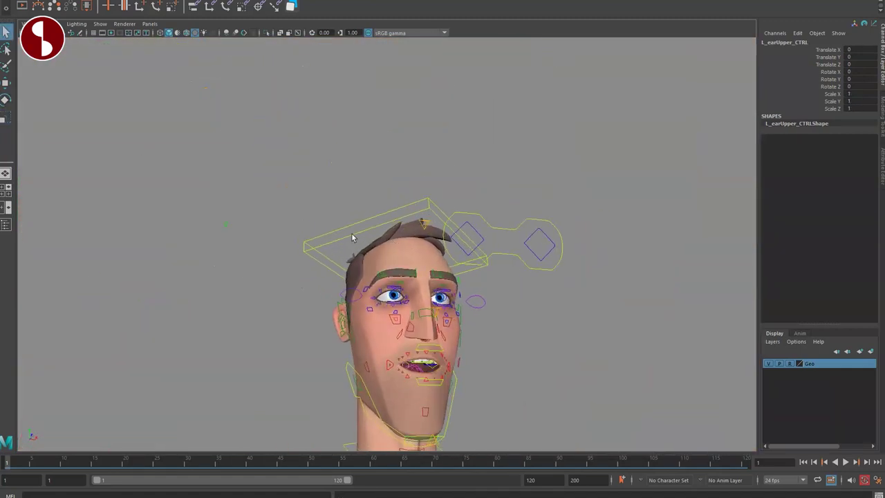
Try moving the top squash-and-stretch control above the hair, and undo the move
drag(295, 246, 316, 220)
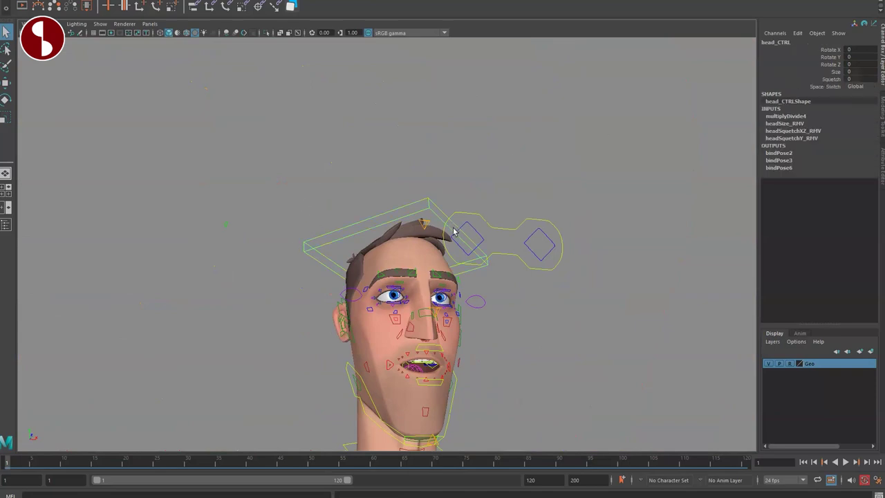
click(423, 223)
alt+drag(452, 284, 418, 255)
key(w)
drag(421, 218, 425, 239)
key(ctrl+z)
key(q)
Move the eye aim control around in front of the face, first with Aim at 1, and again with Aim set to 0
alt+middle_drag(435, 256, 464, 177)
alt+drag(414, 239, 476, 255)
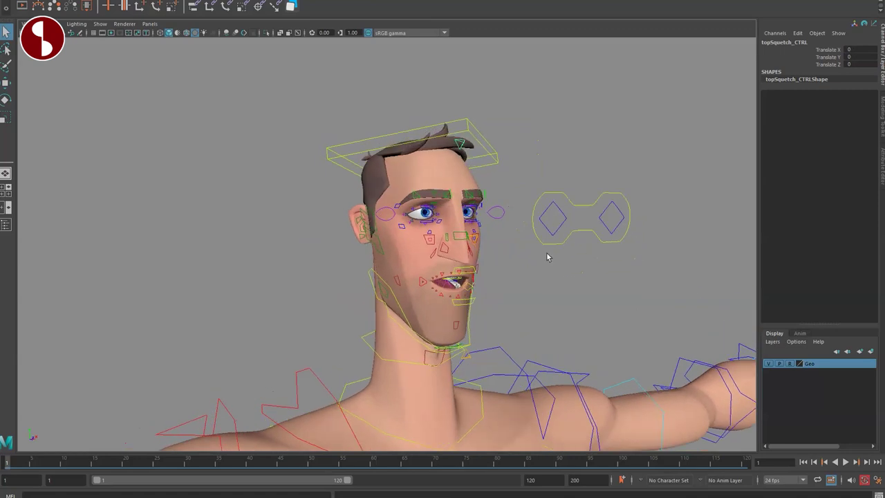
key(w)
drag(555, 241, 647, 178)
click(803, 101)
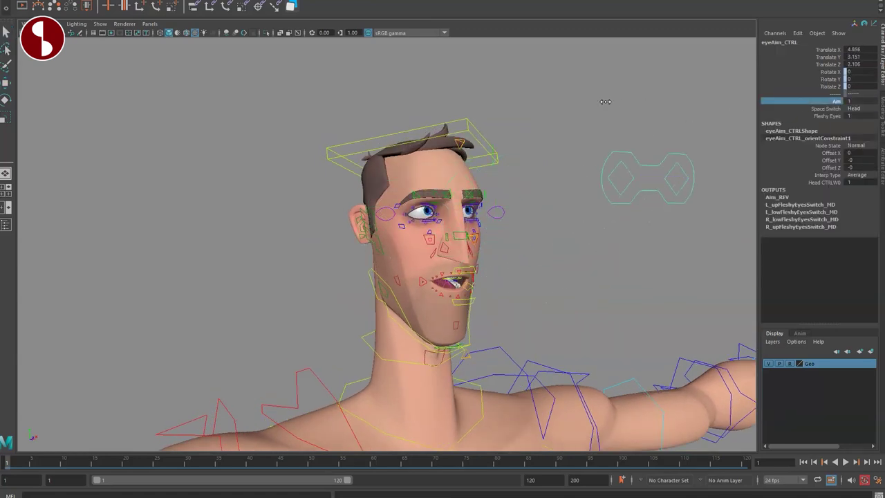
drag(650, 186, 511, 263)
middle_drag(444, 181, 537, 152)
Try moving and scaling the right eye's iris control up close, and undo the changes
alt+right_drag(411, 225, 476, 332)
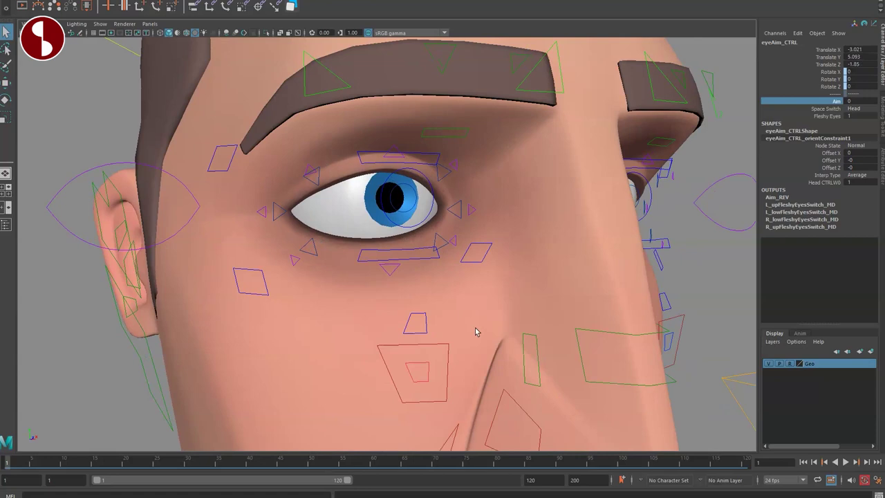
click(401, 233)
click(399, 231)
key(e)
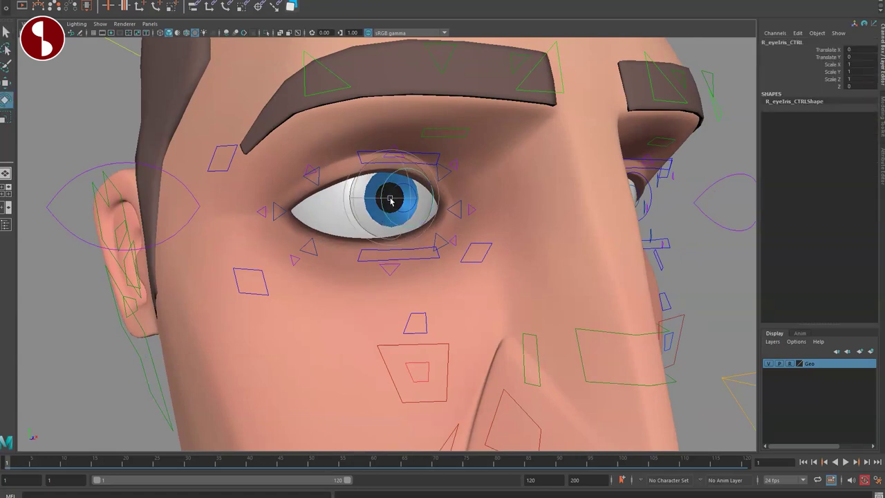
drag(391, 208, 475, 190)
key(ctrl+z)
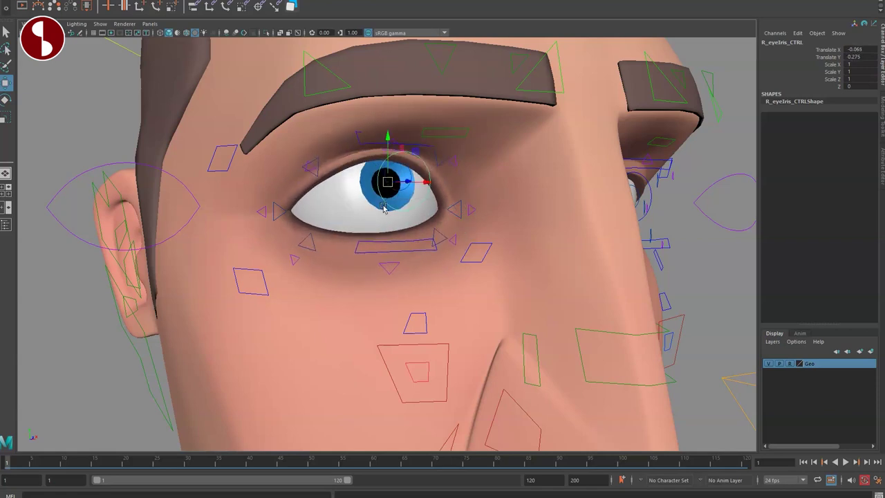
key(e)
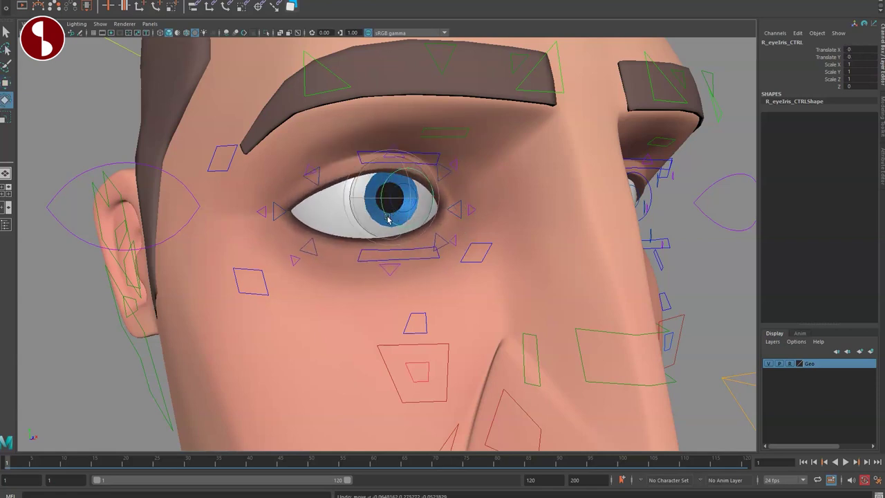
key(w)
drag(389, 199, 400, 205)
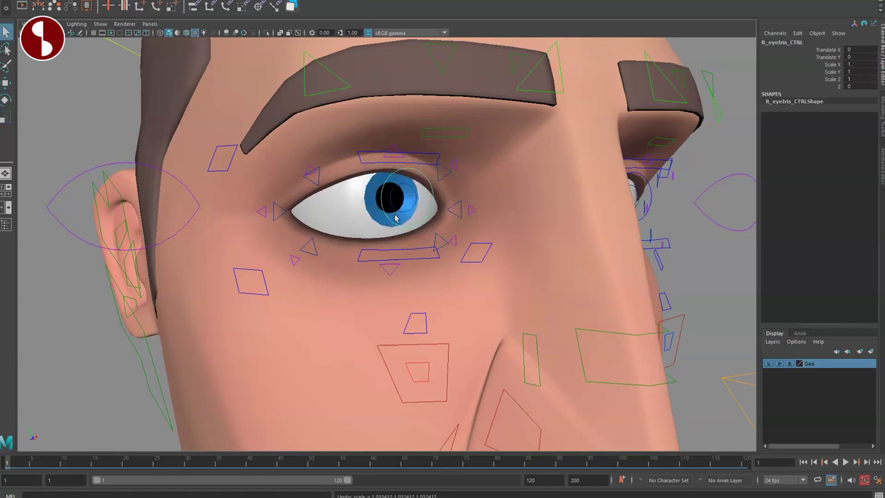
Try scaling the right eye's pupil control down to about 0.556, and undo the scaling
click(403, 211)
key(r)
mouse_move(384, 202)
mouse_down()
mouse_move(395, 192)
mouse_move(389, 199)
mouse_up()
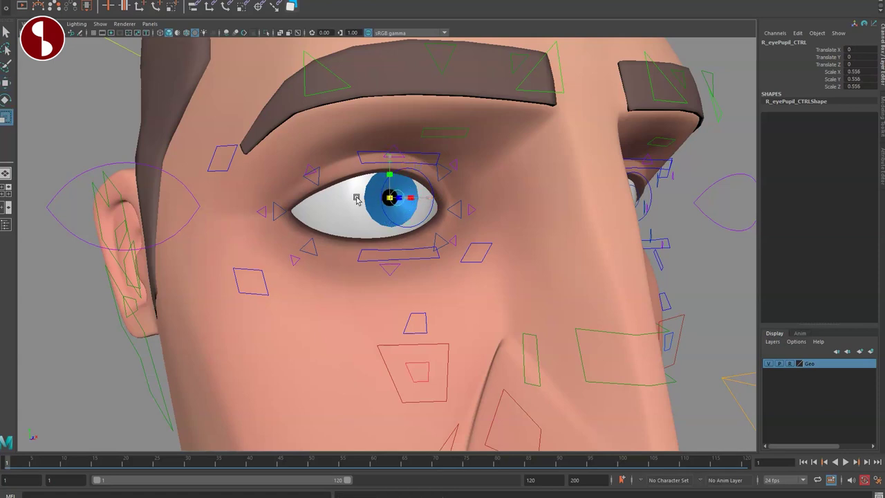
key(ctrl+z)
key(q)
Select the eye aim control, set its Aim attribute to 1 and pick the Fleshy Eyes attribute
alt+right_drag(438, 253, 283, 207)
click(498, 166)
click(827, 115)
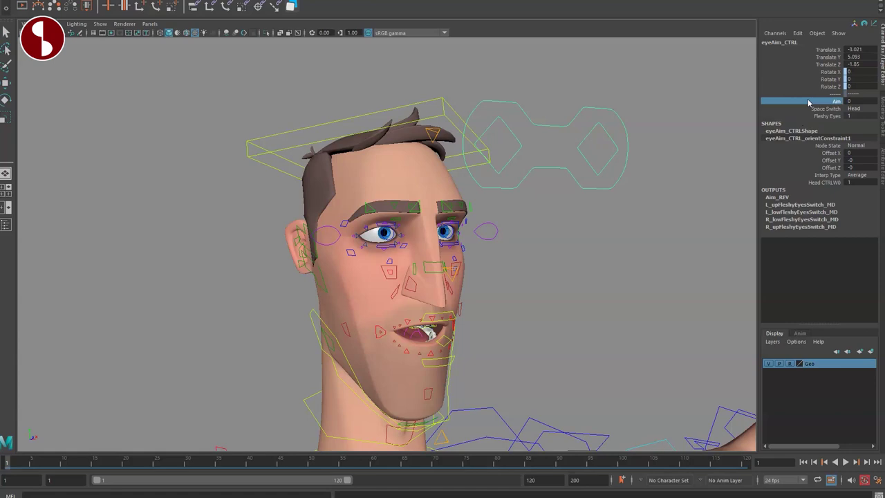
scroll(728, 119, down, 3)
scroll(529, 292, up, 8)
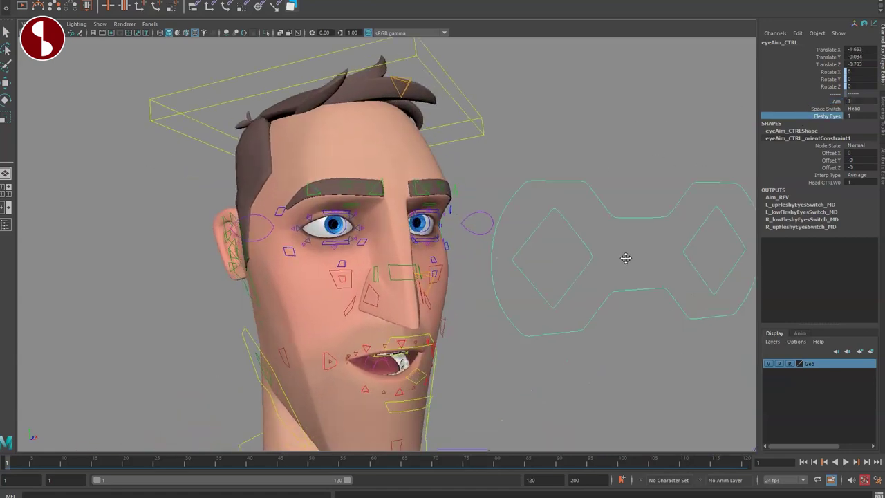
Try moving the eye aim control up and down with Fleshy Eyes set to 0, and undo the changes
key(w)
drag(548, 240, 654, 72)
middle_drag(667, 158, 551, 162)
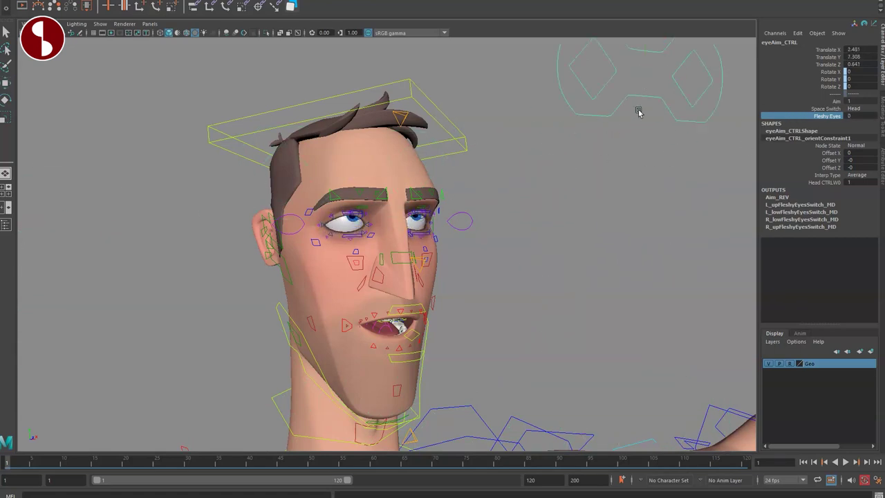
drag(643, 72, 480, 218)
key(ctrl+z)
key(ctrl+z)
key(ctrl+z)
key(ctrl+z)
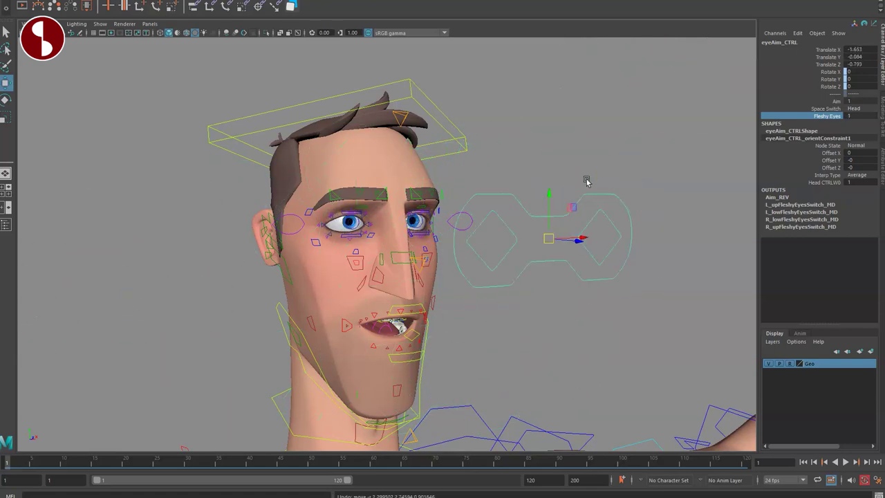
Check the eye aim control's Space Switch options and its orient constraint attributes
click(829, 109)
click(854, 110)
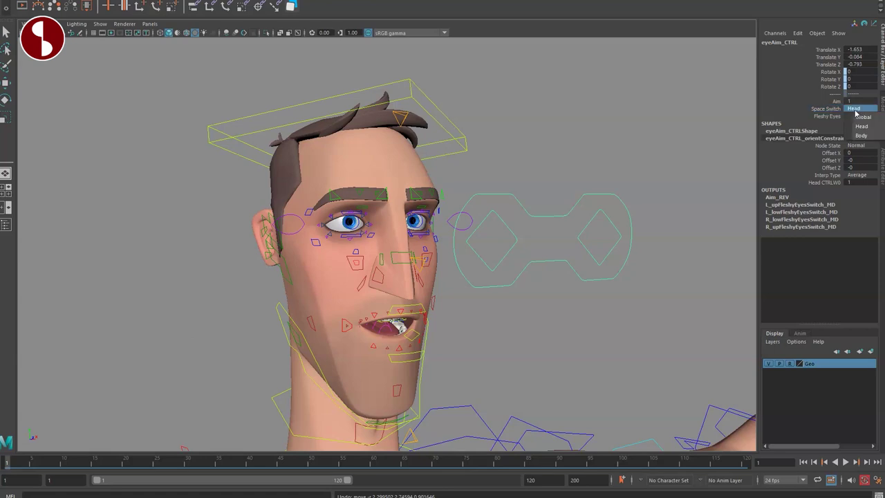
click(614, 116)
drag(828, 153, 827, 188)
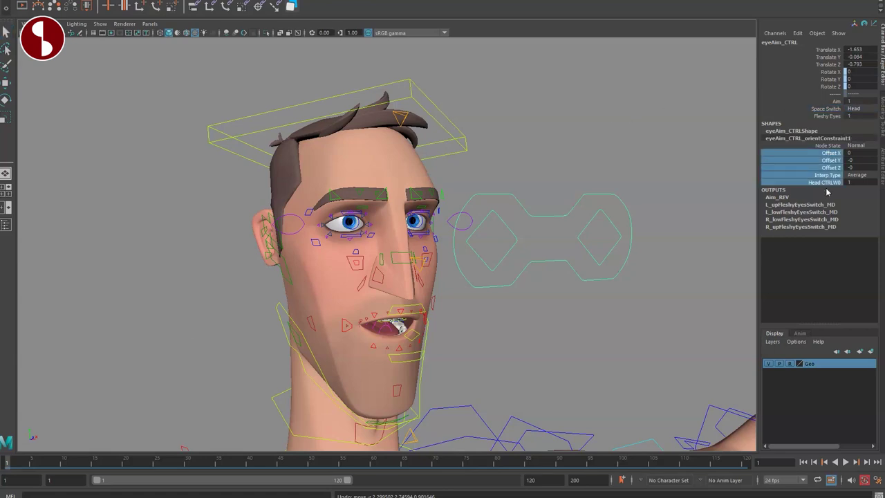
click(607, 173)
Try moving the eye aim controls sideways in front of the face, and undo the moves
alt+right_drag(606, 173, 317, 194)
alt+middle_drag(318, 191, 473, 158)
alt+right_drag(474, 158, 575, 250)
click(540, 190)
key(w)
middle_drag(546, 186, 670, 175)
key(ctrl+z)
key(ctrl+z)
key(ctrl+z)
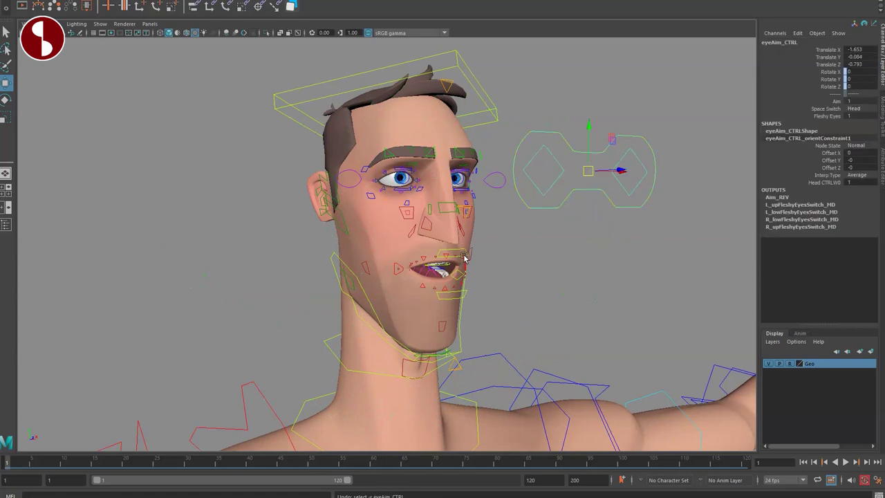
Examine the rig's control curves from the head down to the hips with the body geometry hidden
key(q)
alt+middle_drag(536, 239, 567, 231)
alt+right_drag(567, 231, 444, 174)
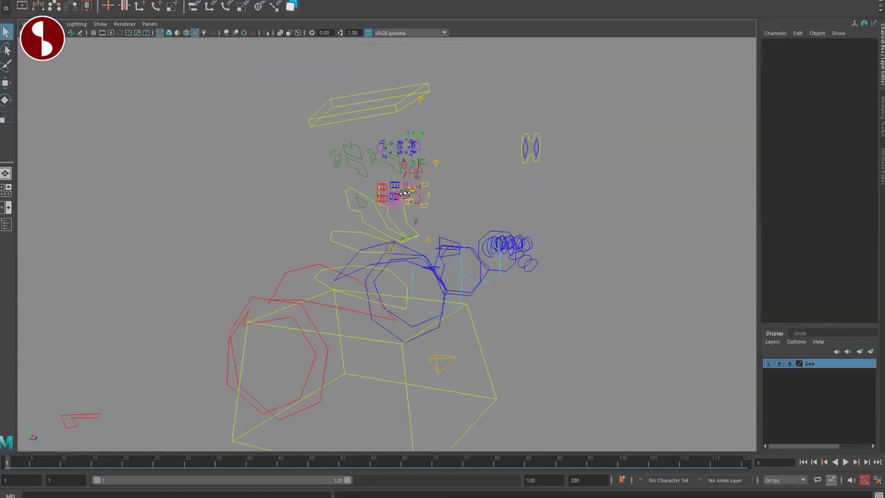
alt+drag(422, 260, 339, 235)
alt+right_drag(339, 235, 453, 277)
alt+drag(453, 277, 428, 276)
alt+drag(460, 205, 403, 256)
alt+right_drag(403, 257, 488, 265)
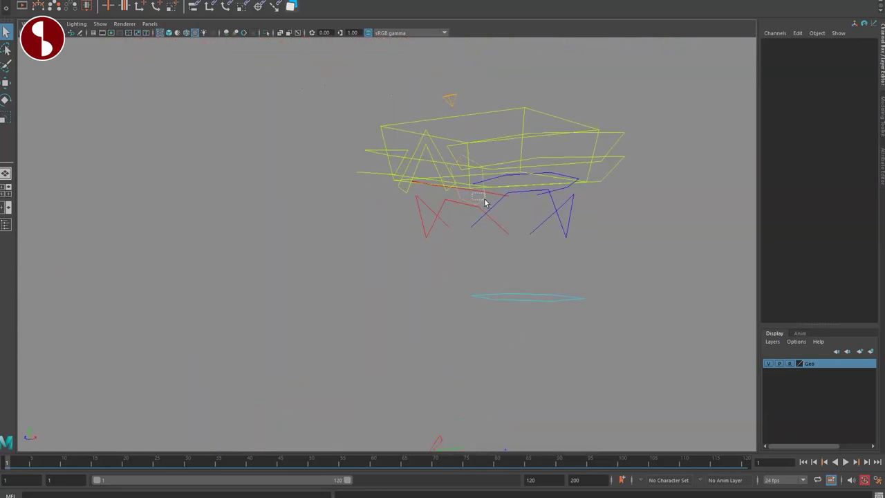
Set the crotch control's Jürgen attribute to 1 and try moving the control, undoing the move
click(484, 201)
alt+drag(571, 240, 394, 231)
alt+right_drag(393, 231, 497, 162)
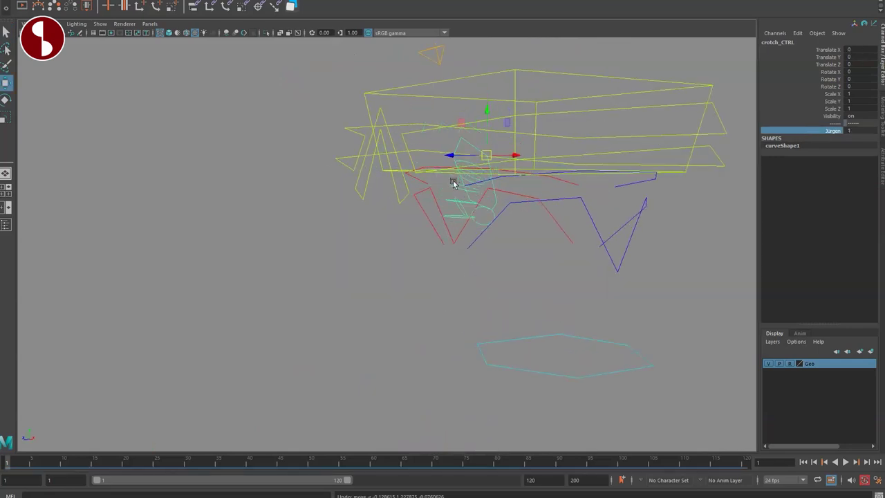
Try posing the extra genital controls, and set the crotch control's Jürgen attribute back to 0
click(447, 206)
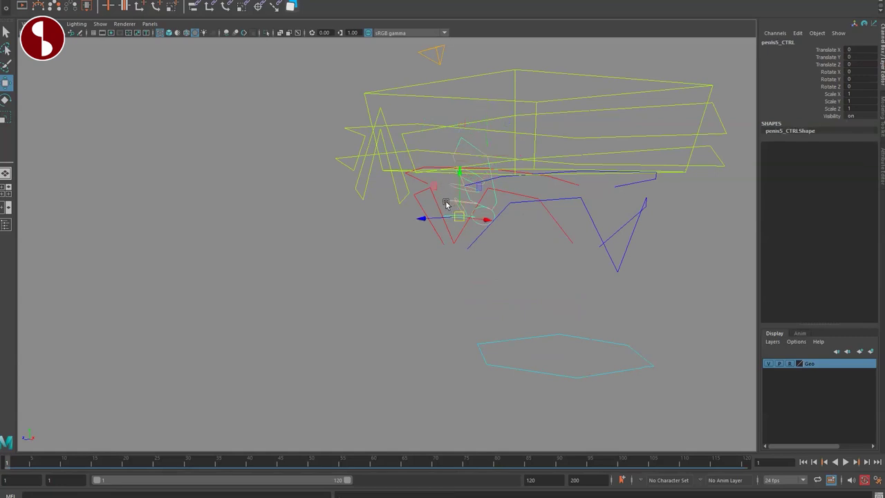
key(e)
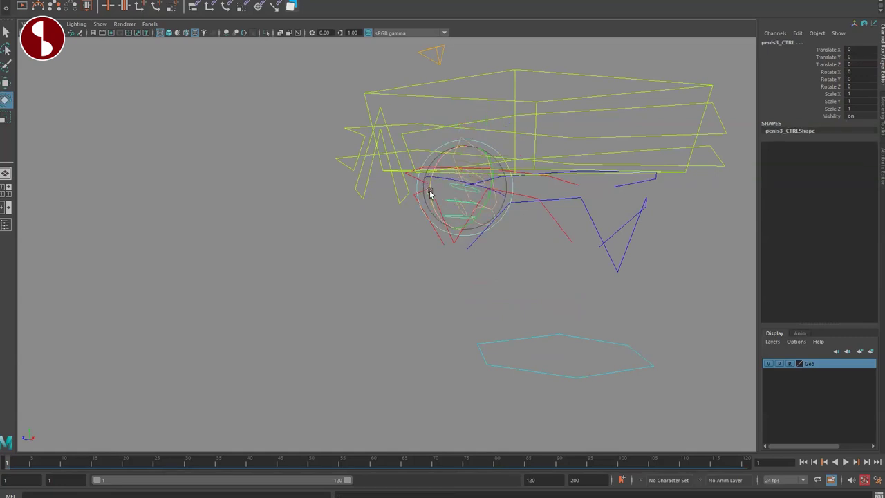
drag(461, 185, 593, 181)
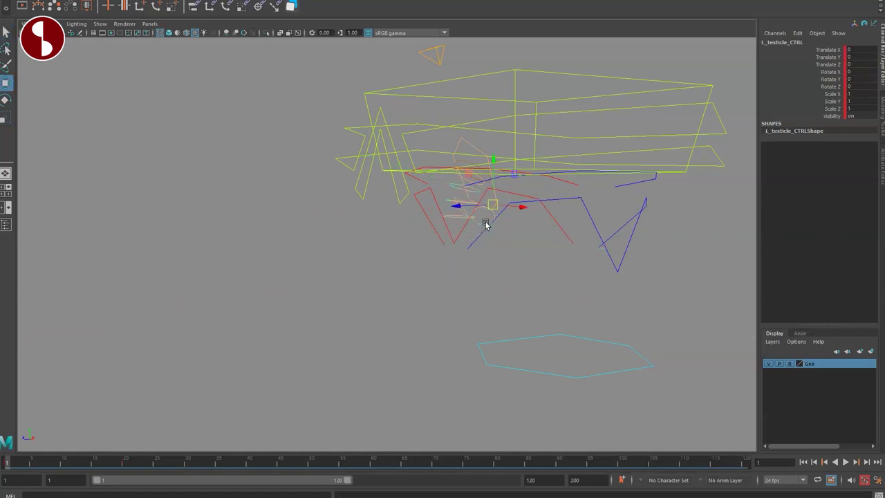
click(493, 233)
alt+drag(493, 233, 524, 270)
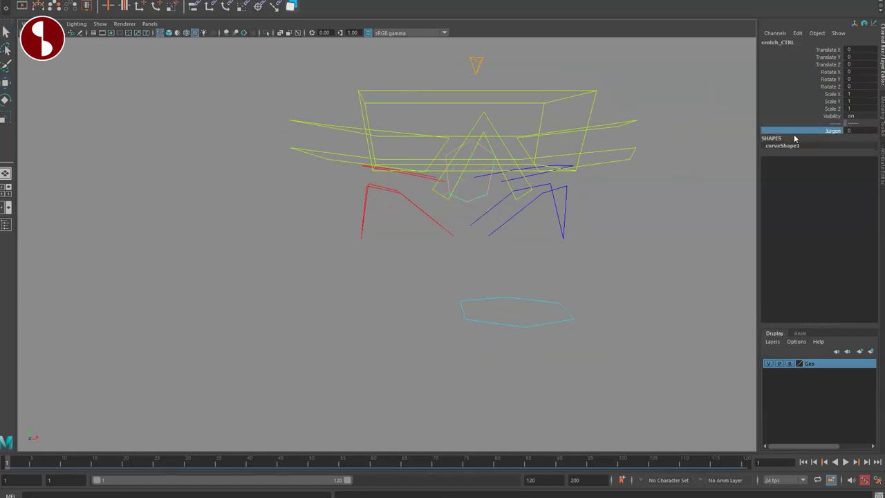
Show polygons in the viewport again and switch to shaded, textured display
click(101, 25)
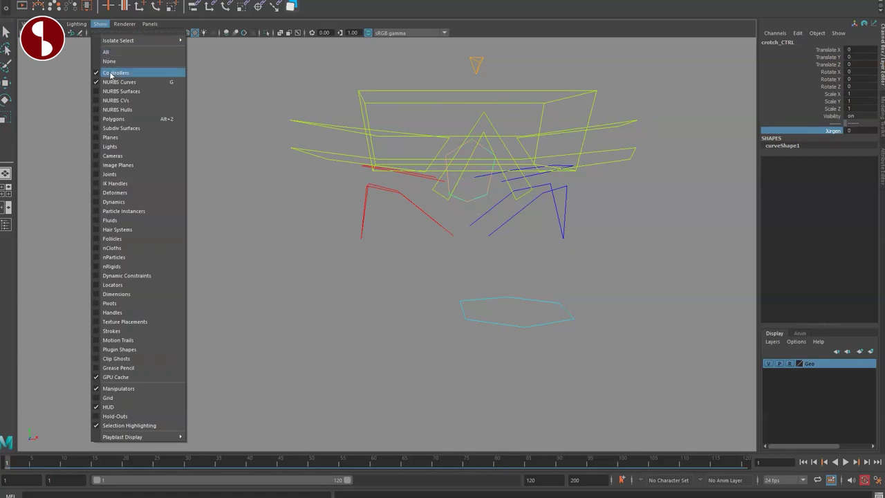
click(114, 119)
key(6)
Try moving the crotch control upward while viewing the hips from the side, and undo the move
mouse_move(279, 191)
alt+mouse_down()
mouse_move(362, 296)
mouse_move(386, 272)
alt+mouse_up()
scroll(386, 273, up, 2)
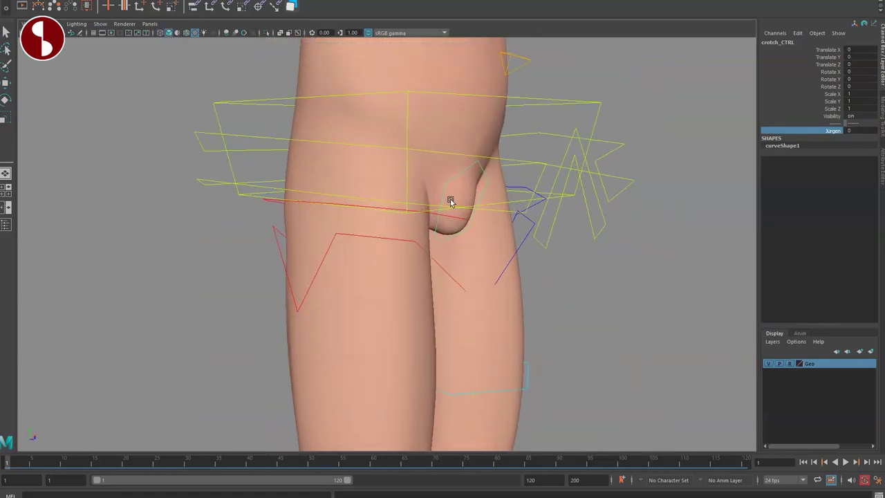
drag(461, 186, 437, 136)
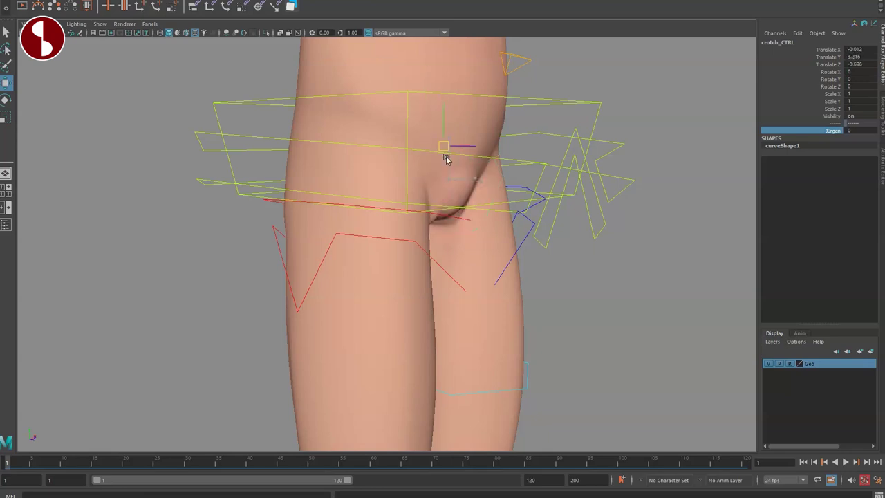
alt+drag(404, 202, 464, 267)
key(q)
Examine the whole upper body and hips of the character from the front
alt+right_drag(463, 268, 352, 195)
alt+middle_drag(392, 215, 437, 175)
alt+drag(412, 249, 500, 248)
scroll(387, 230, up, 3)
alt+middle_drag(500, 247, 431, 308)
alt+drag(430, 308, 478, 308)
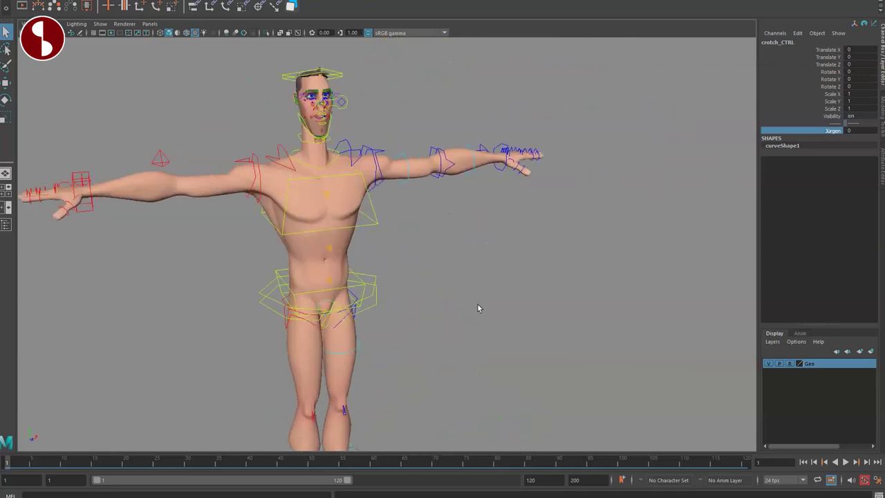
alt+drag(419, 209, 392, 218)
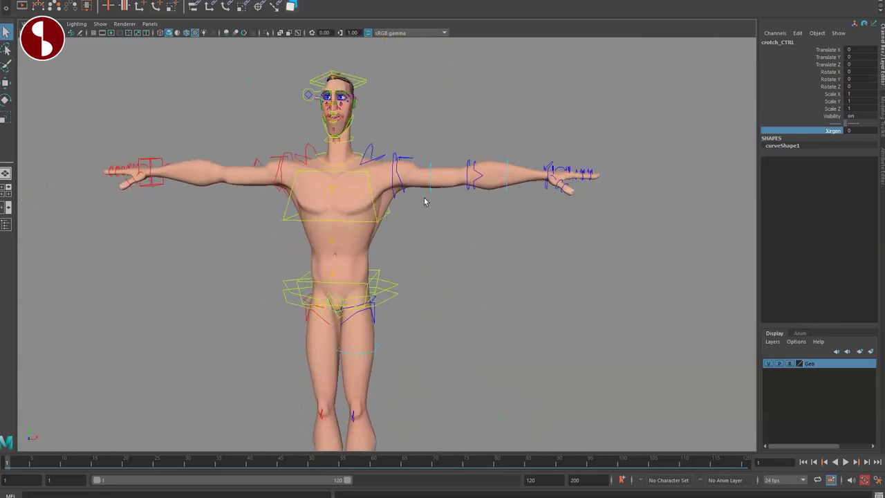
Select the left upper arm bendy control and examine the left arm from above
click(432, 192)
alt+drag(434, 219, 538, 277)
key(q)
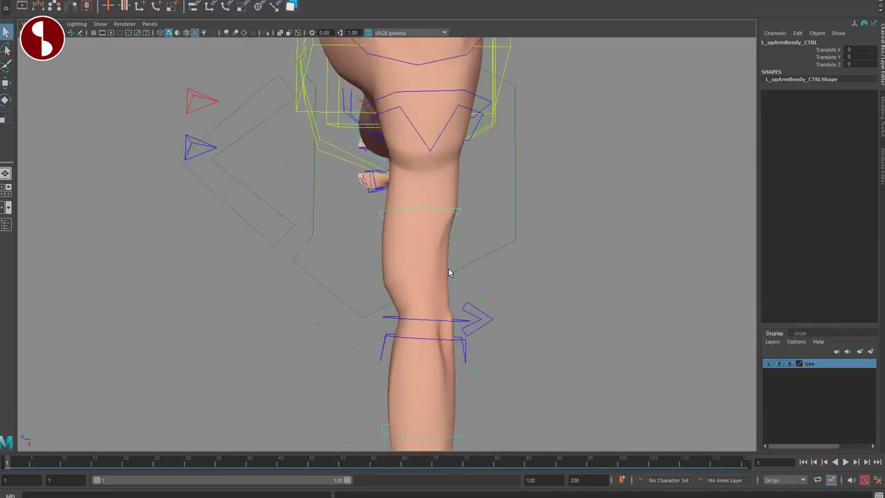
alt+drag(401, 273, 396, 215)
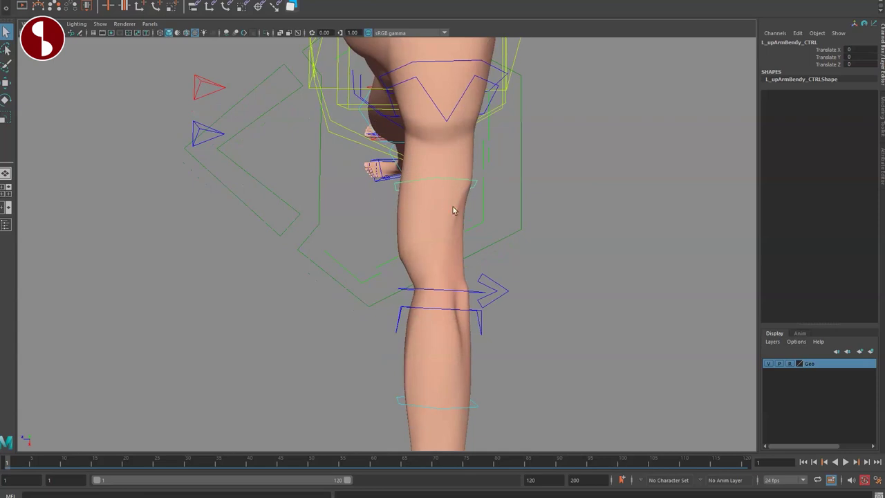
alt+drag(454, 233, 487, 114)
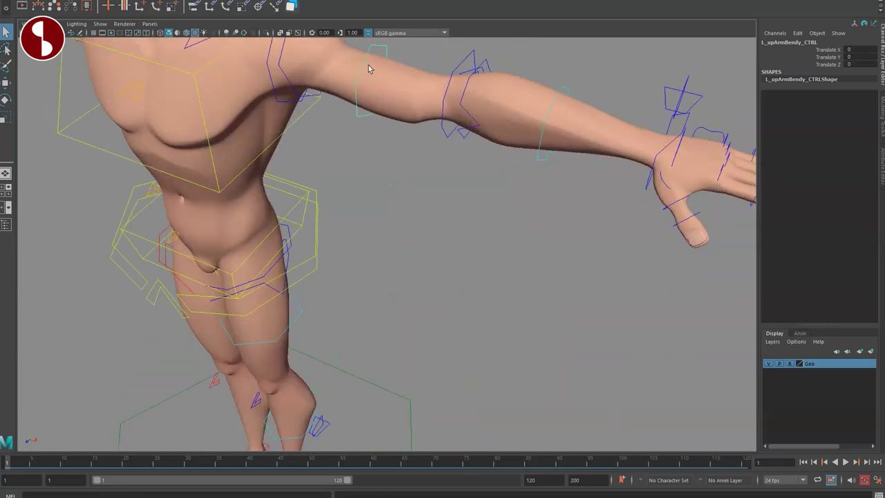
Select the chest breath control on the front of the torso, try moving it and undo the move
scroll(368, 69, down, 5)
alt+middle_drag(367, 69, 407, 166)
alt+drag(407, 166, 447, 212)
alt+middle_drag(447, 211, 441, 160)
scroll(441, 160, up, 2)
alt+drag(538, 154, 385, 148)
click(407, 204)
click(405, 145)
key(w)
key(ctrl+z)
key(q)
Clear the selection and examine the legs, hips and torso from several angles
alt+middle_drag(312, 188, 287, 101)
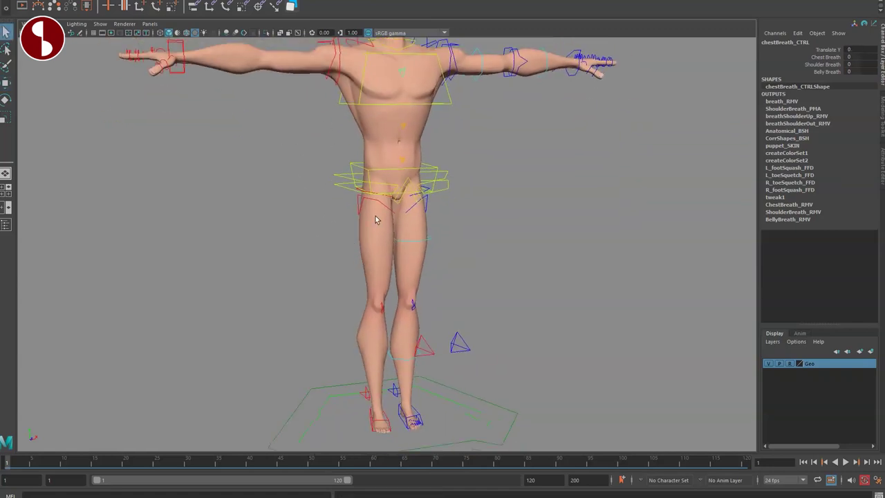
click(378, 285)
drag(369, 246, 370, 243)
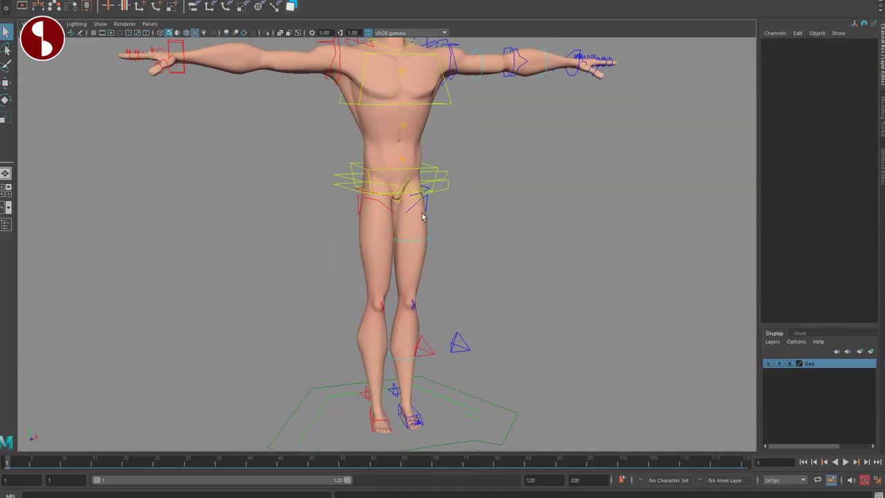
alt+drag(332, 343, 408, 378)
alt+middle_drag(422, 173, 440, 328)
alt+drag(426, 259, 228, 255)
alt+middle_drag(332, 297, 338, 218)
alt+drag(337, 218, 424, 313)
alt+drag(386, 237, 668, 226)
alt+middle_drag(668, 225, 547, 277)
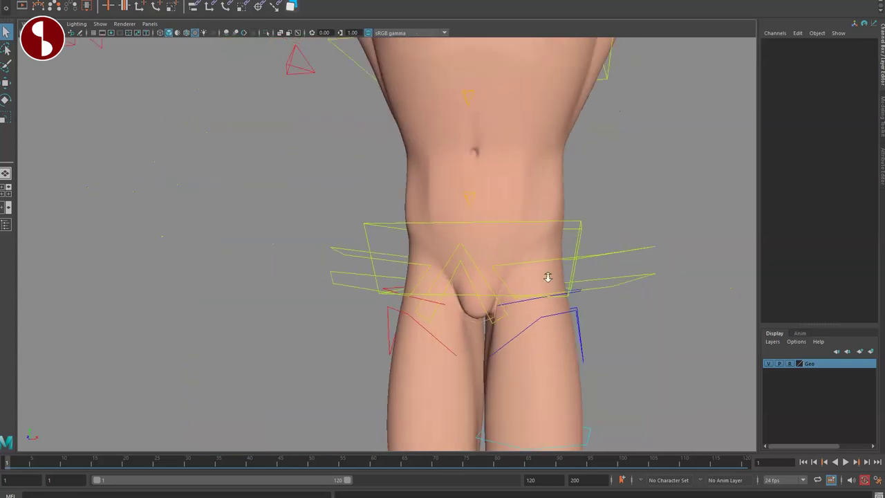
Examine the full character from behind, from the side and from the front at a distance
alt+right_drag(547, 277, 419, 217)
alt+drag(419, 217, 382, 254)
alt+middle_drag(381, 255, 400, 234)
alt+right_drag(401, 234, 330, 245)
alt+drag(329, 244, 310, 253)
alt+right_drag(310, 253, 358, 293)
alt+drag(338, 322, 378, 329)
alt+drag(461, 298, 340, 331)
alt+right_drag(339, 331, 287, 233)
alt+right_drag(338, 286, 291, 244)
alt+drag(294, 244, 450, 250)
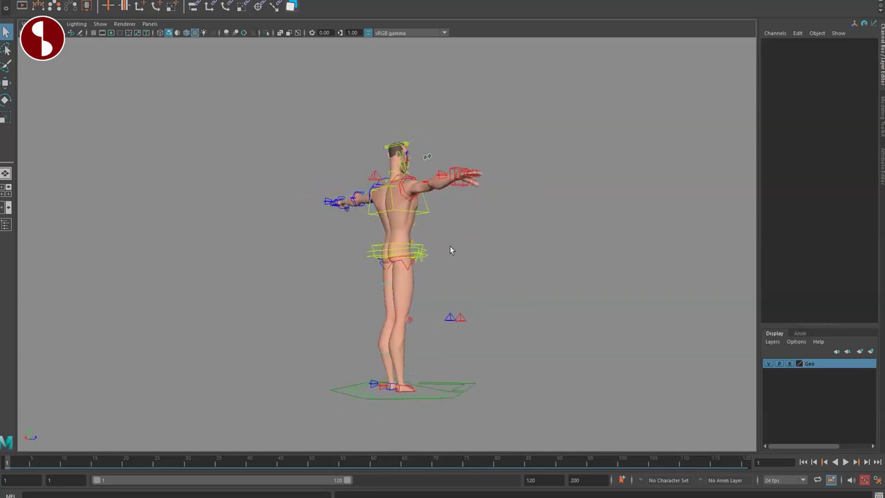
alt+drag(394, 209, 319, 262)
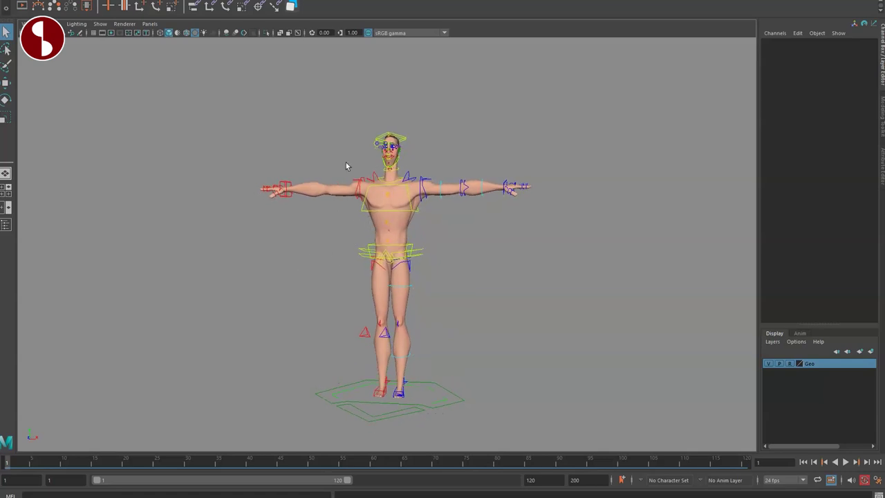
Select the head controls, clear the selection, and examine the head and facial controls from the side and front
drag(322, 97, 442, 174)
click(330, 220)
mouse_move(332, 246)
alt+mouse_down()
mouse_move(589, 230)
mouse_move(628, 237)
mouse_move(326, 245)
mouse_move(350, 245)
alt+mouse_up()
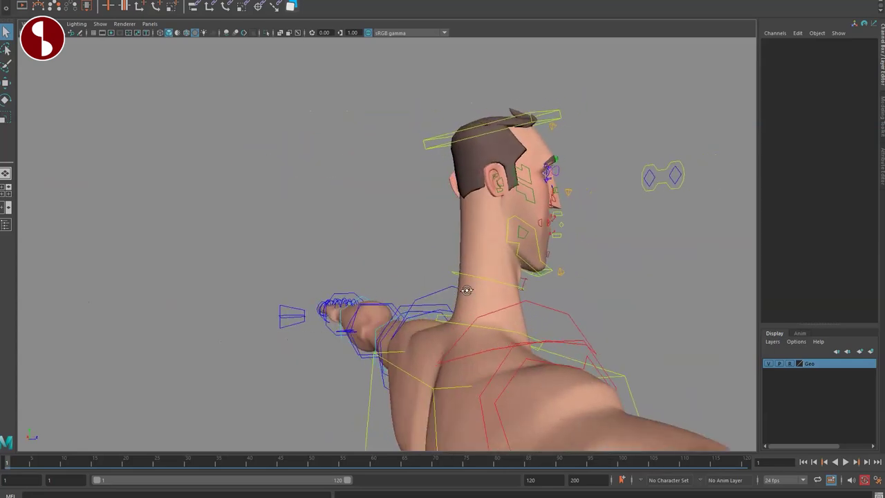
alt+drag(466, 290, 345, 269)
alt+right_drag(346, 269, 446, 363)
Select the chin's mentalis control for moving, and test the jaw control by rotating it sideways
click(463, 327)
key(w)
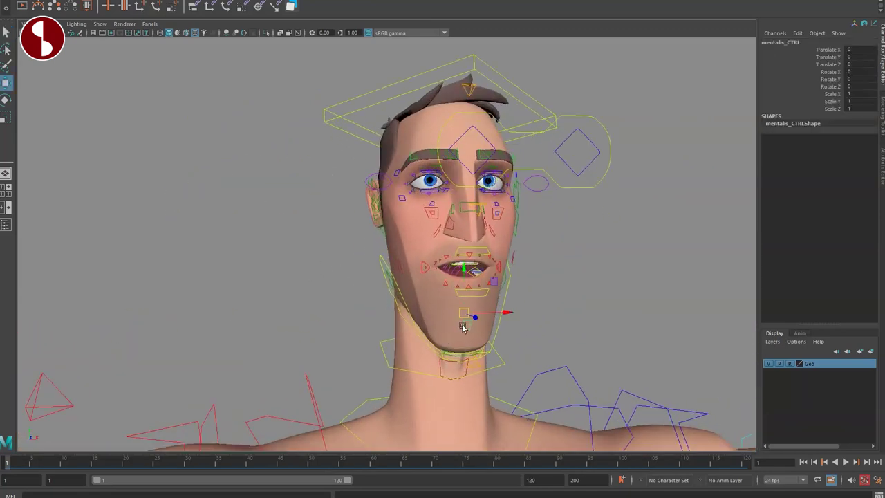
drag(448, 269, 443, 273)
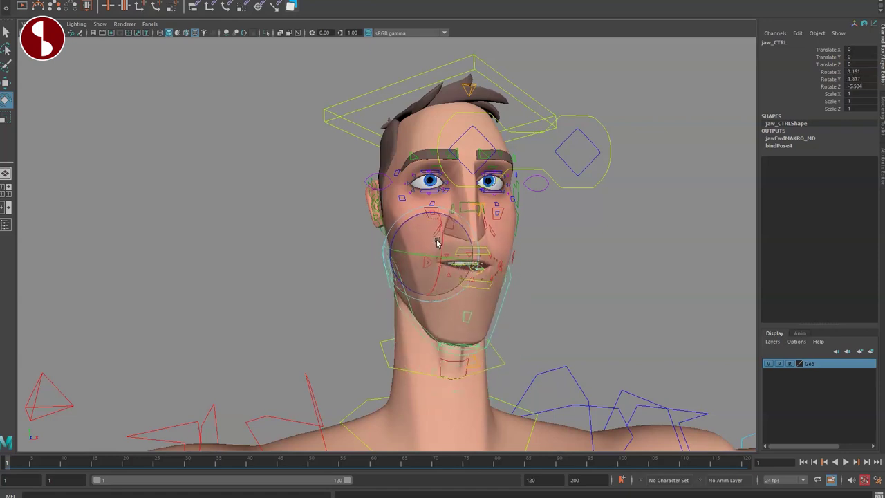
mouse_move(437, 241)
mouse_down()
mouse_move(436, 271)
mouse_move(439, 244)
mouse_up()
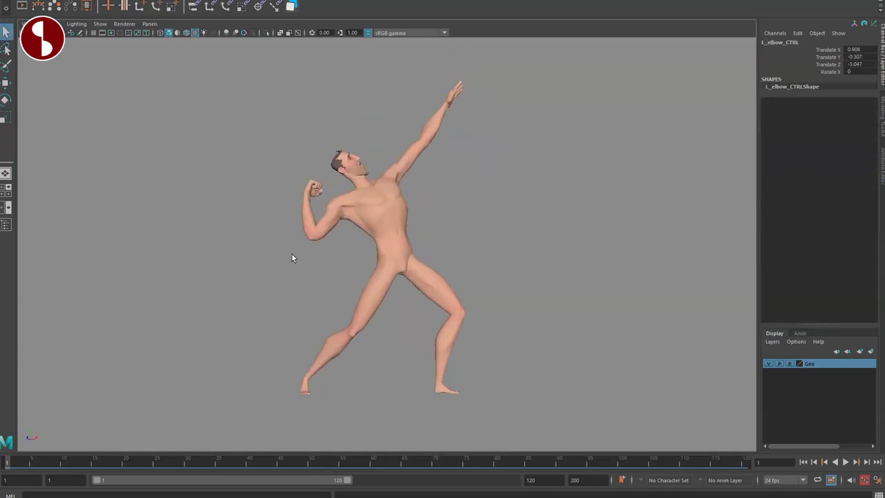
Select the left hand IK control on the throwing-pose figure and rotate the raised hand
alt+drag(292, 257, 399, 230)
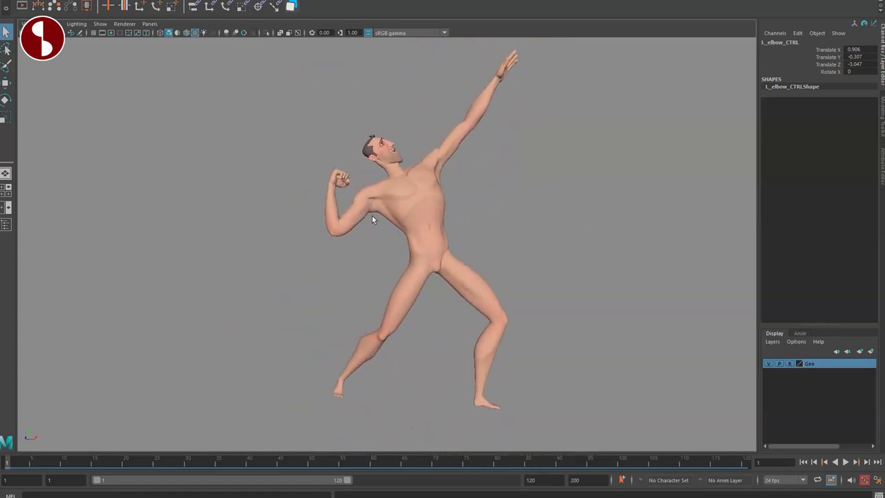
alt+drag(347, 222, 443, 185)
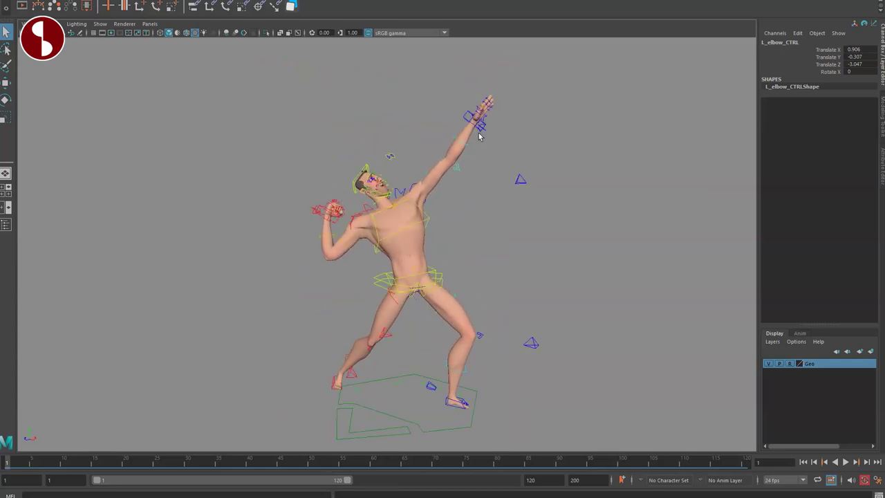
click(479, 134)
key(e)
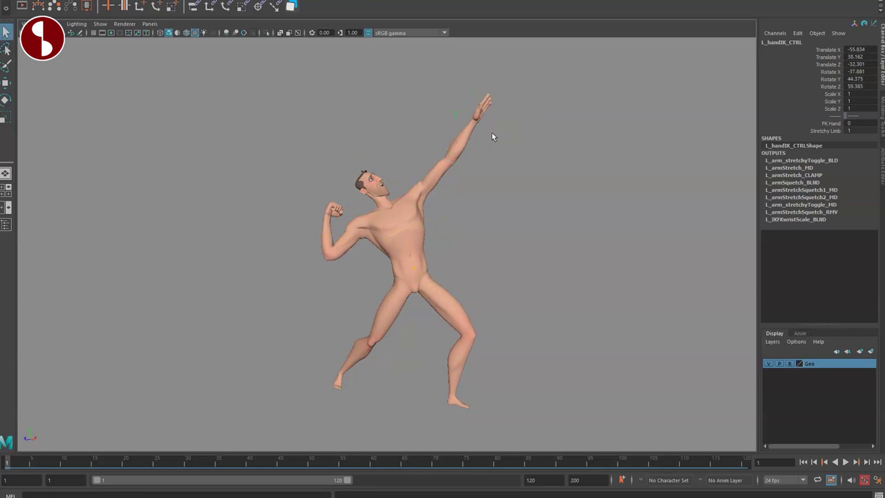
key(e)
drag(477, 109, 511, 102)
Clear the selection and examine the posed figure from several angles, up to a close view of the face and fist
key(q)
click(514, 164)
scroll(517, 235, down, 2)
mouse_move(510, 240)
alt+mouse_down()
mouse_move(415, 254)
mouse_move(481, 255)
mouse_move(555, 239)
mouse_move(498, 240)
alt+mouse_up()
scroll(498, 239, up, 3)
mouse_move(491, 242)
alt+middle_down()
mouse_move(505, 264)
mouse_move(484, 243)
alt+middle_up()
alt+drag(504, 175, 326, 306)
alt+right_drag(326, 306, 410, 364)
alt+drag(411, 364, 603, 196)
Open Studio Library with Apollo's Face poses and blend the 1neutral and angryClenched poses onto the face at 130%
drag(884, 55, 524, 48)
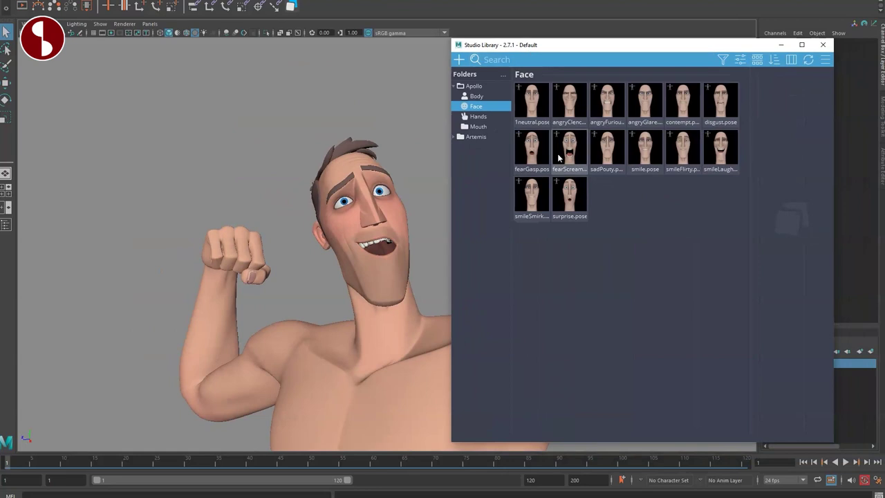
click(528, 103)
drag(768, 334, 805, 333)
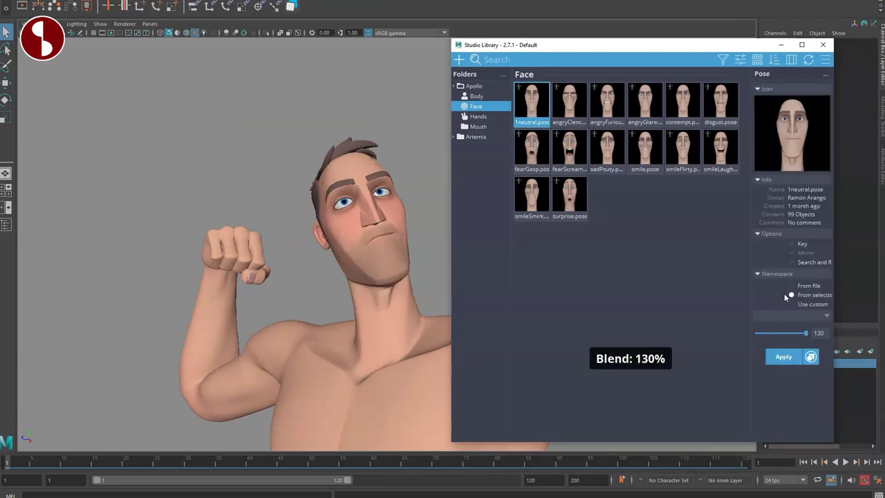
click(569, 107)
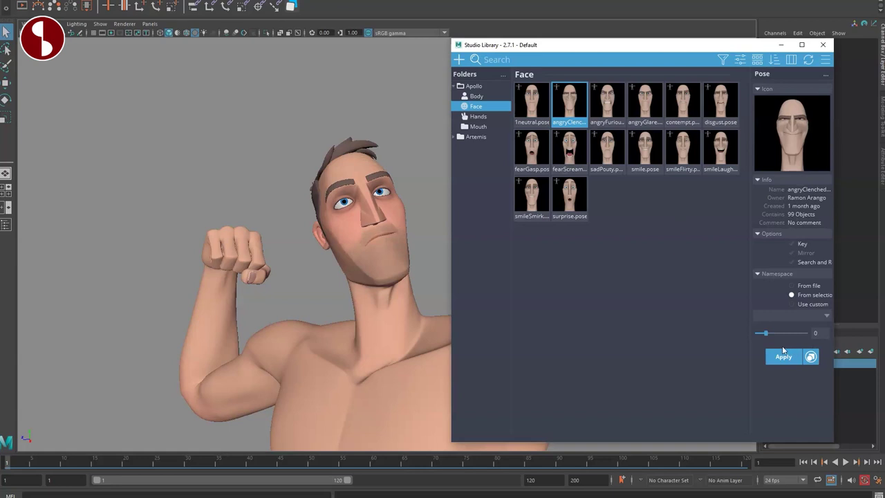
click(804, 335)
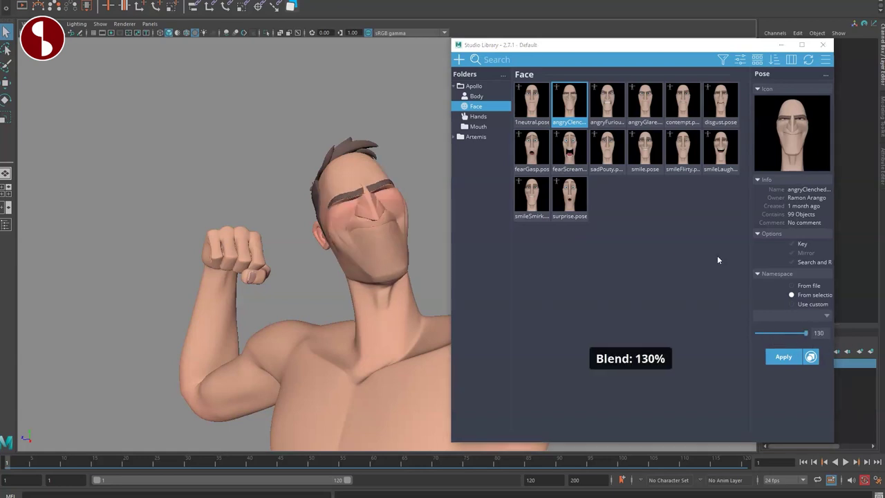
Try the angryFurious, angryGlare and contempt poses on the face, blending angryGlare at 130%
click(606, 104)
click(830, 338)
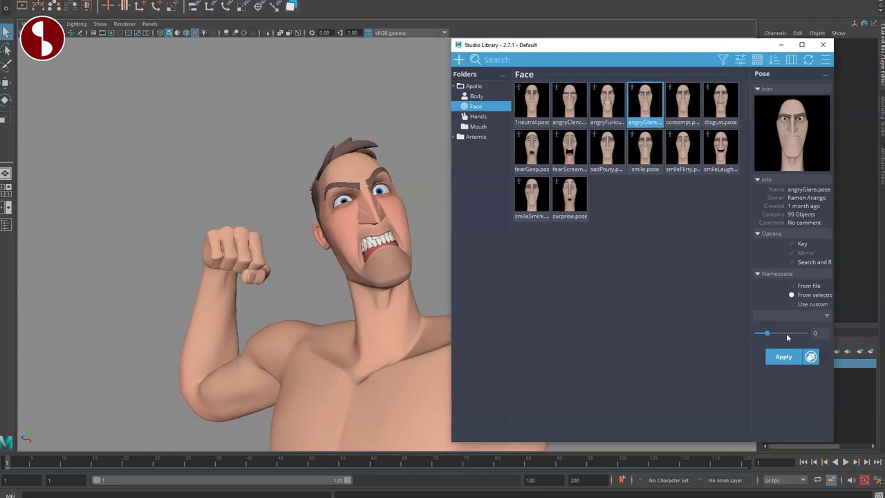
drag(788, 336, 807, 335)
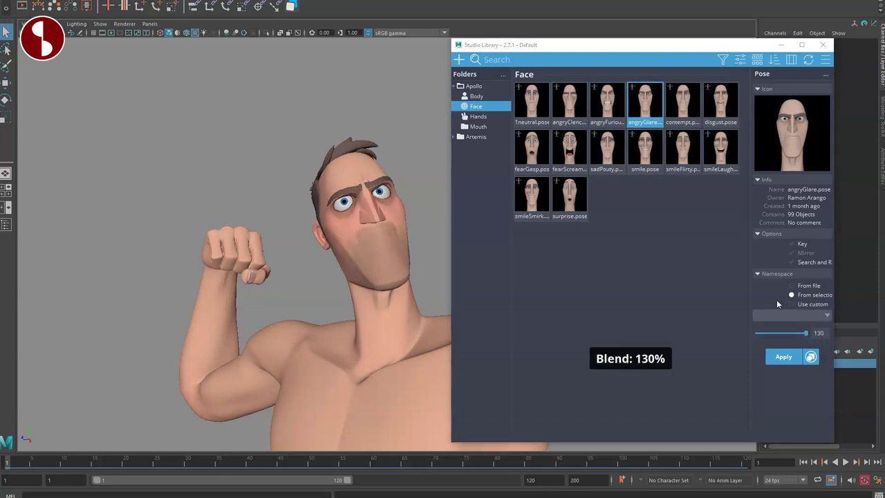
click(675, 104)
drag(770, 334, 838, 342)
Try the sadPouty face pose at 130% and blend in the angryFurious pose at 88%
click(532, 148)
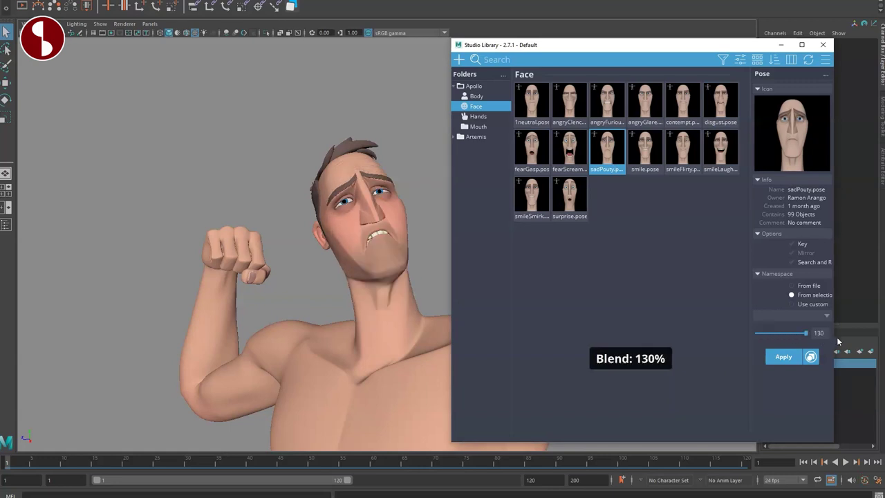
mouse_move(794, 335)
mouse_down()
mouse_move(826, 339)
mouse_move(776, 336)
mouse_move(793, 335)
mouse_up()
click(570, 103)
click(604, 123)
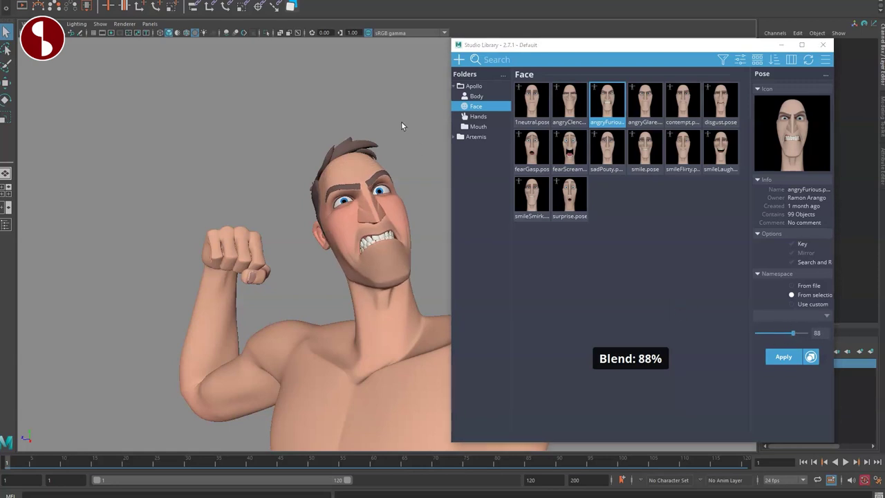
Browse Apollo's Hands and Mouth pose folders and Artemis's Face, Hands and Mouth pose folders
click(477, 118)
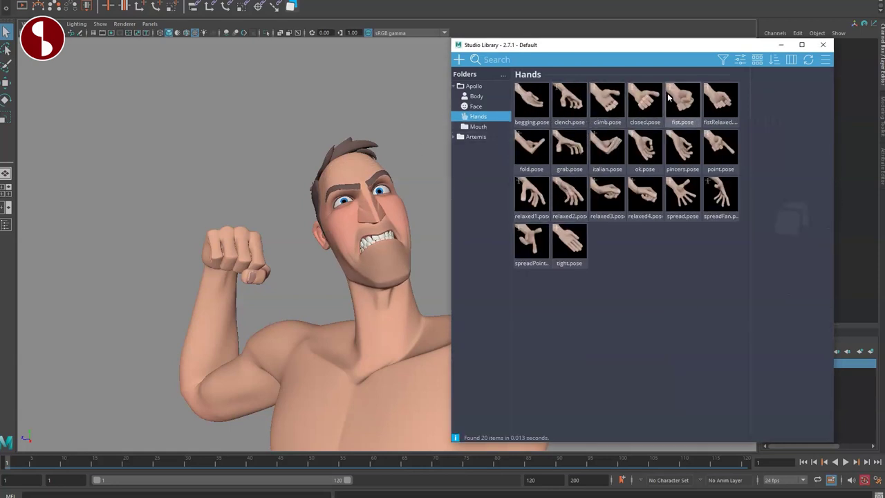
click(477, 128)
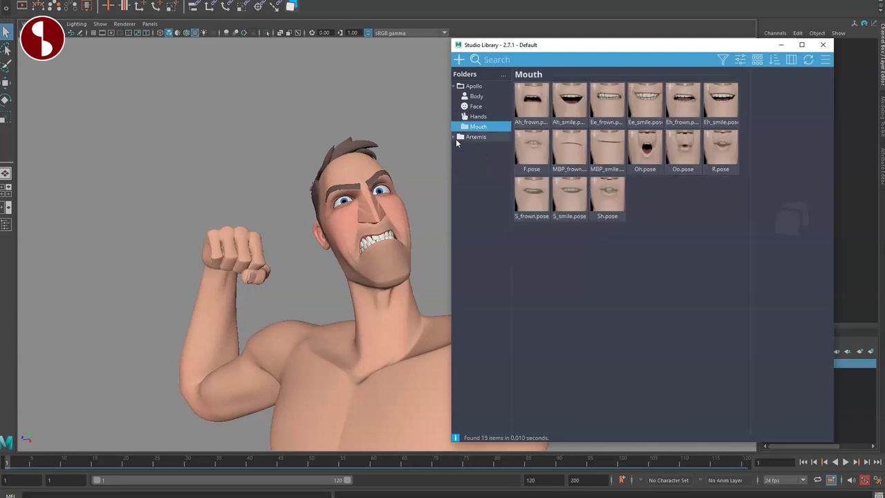
click(477, 157)
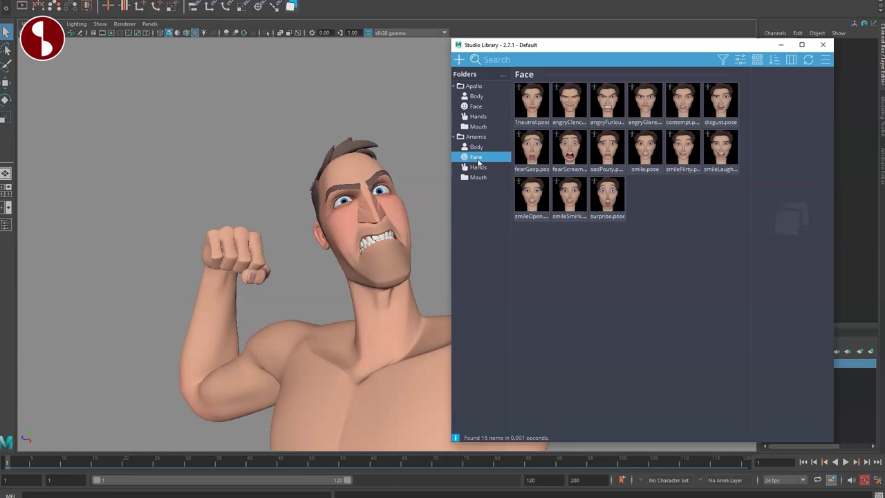
click(478, 167)
click(479, 177)
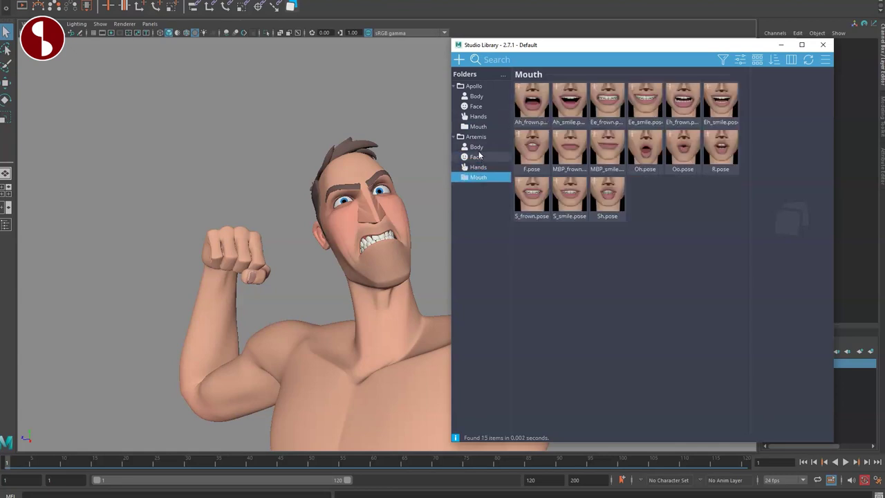
click(477, 137)
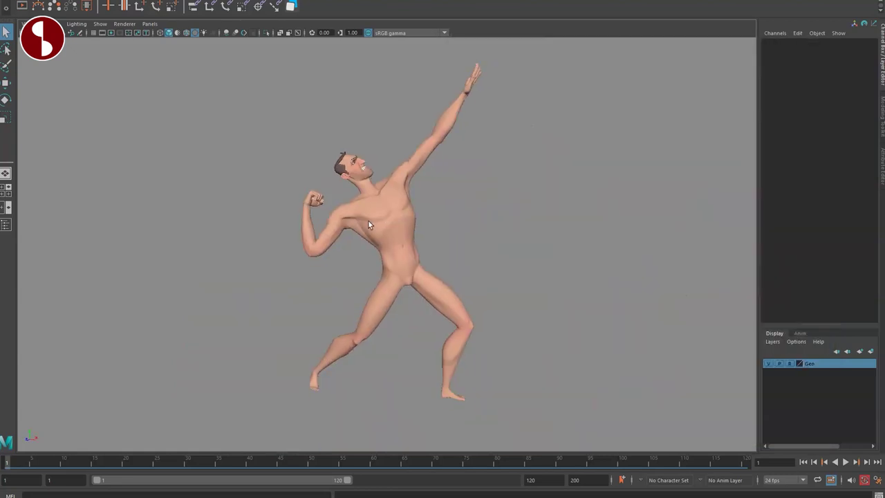
Examine the full posed figure with the angry expression from several angles
alt+drag(368, 219, 557, 238)
alt+drag(435, 251, 474, 283)
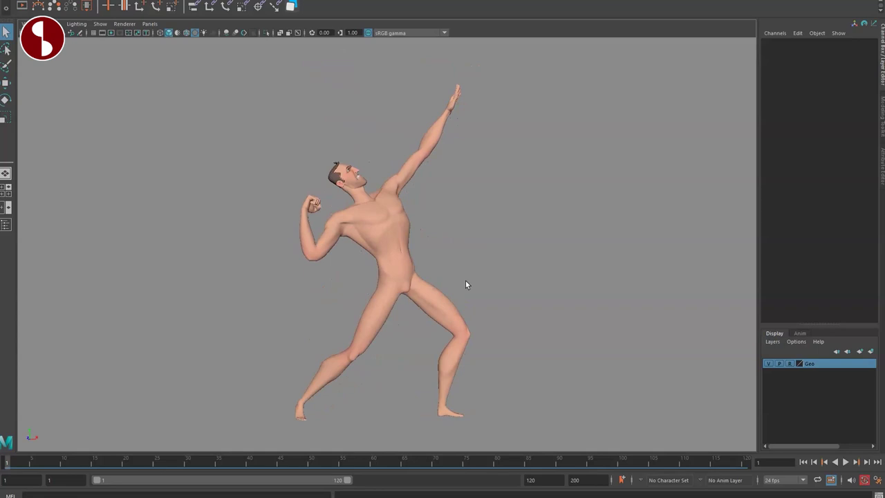
alt+drag(451, 317, 477, 313)
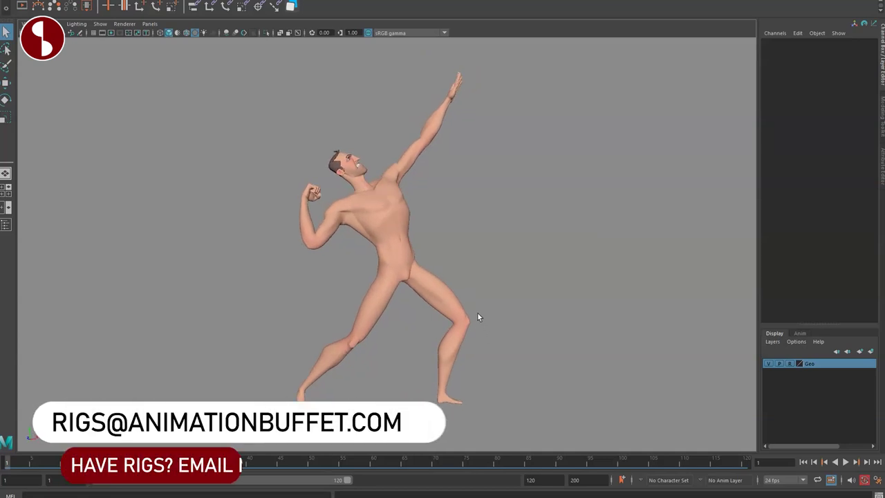